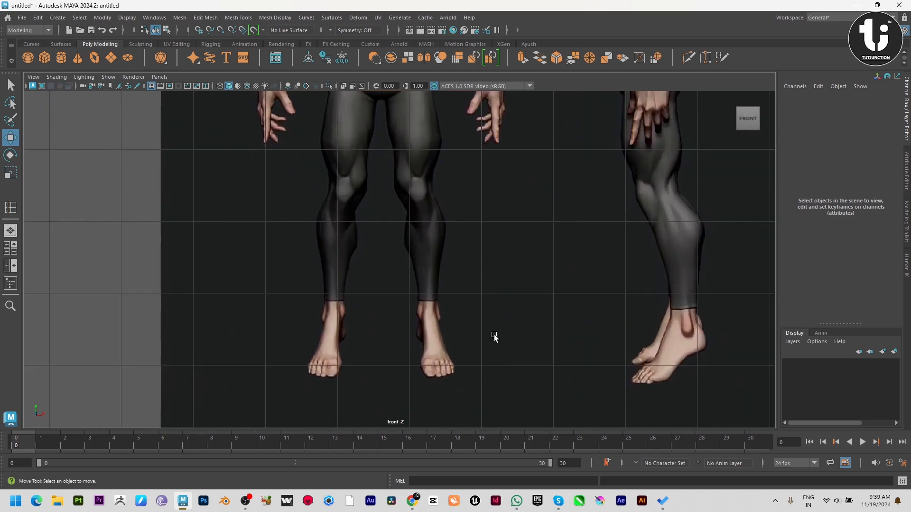
- Create a polygon cylinder of about 0.11 radius and 0.16 height over the right-hand lower shin of the front-view reference
{"action": "middle_click_drag", "start_coordinate": [454, 333], "coordinate": [420, 320], "text": "alt"}
{"action": "scroll", "coordinate": [420, 321], "scroll_direction": "up", "scroll_amount": 3}
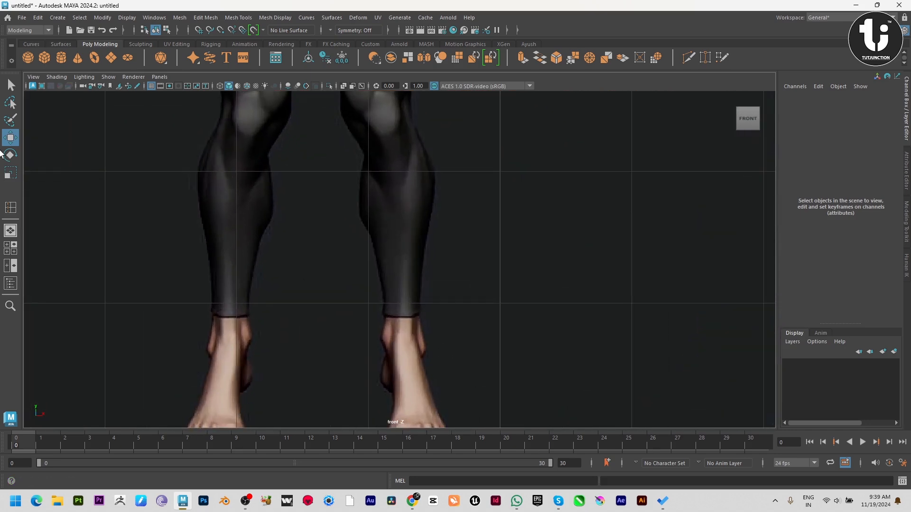
{"action": "double_click", "coordinate": [62, 58]}
{"action": "mouse_move", "coordinate": [402, 286]}
{"action": "left_mouse_down"}
{"action": "mouse_move", "coordinate": [413, 297]}
{"action": "mouse_move", "coordinate": [419, 268]}
{"action": "mouse_move", "coordinate": [404, 260]}
{"action": "left_mouse_up"}
- Set the cylinder's Rotate X to -90, Subdivisions Axis to 8 and Subdivisions Caps to 0
{"action": "key", "text": "e"}
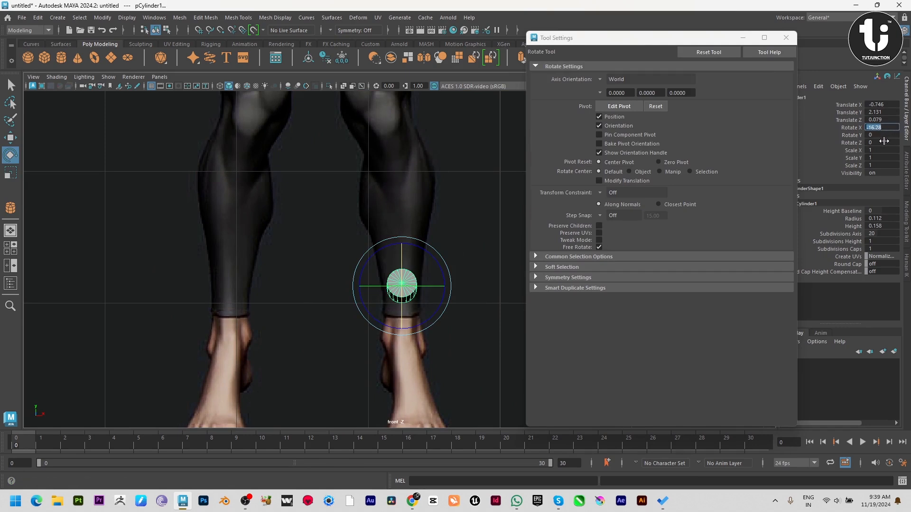
{"action": "type", "text": "-90"}
{"action": "key", "text": "Return"}
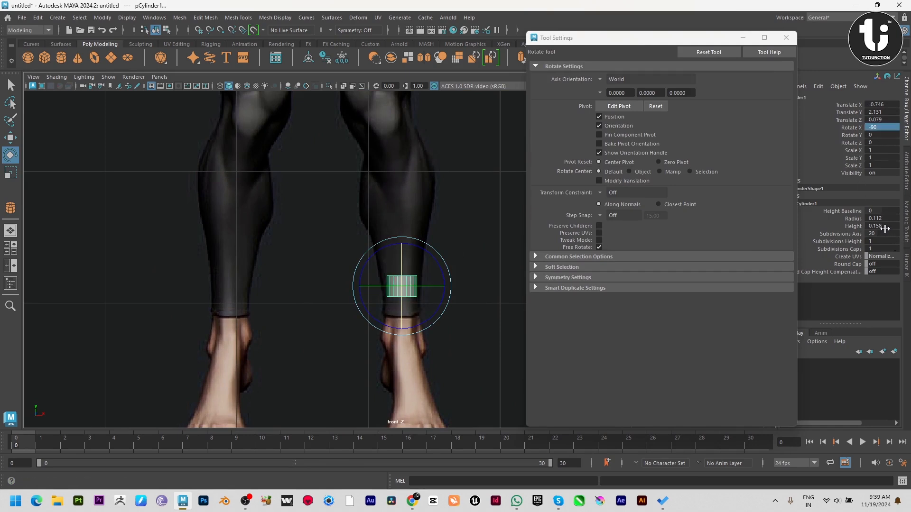
{"action": "type", "text": "8"}
{"action": "left_click", "coordinate": [886, 248]}
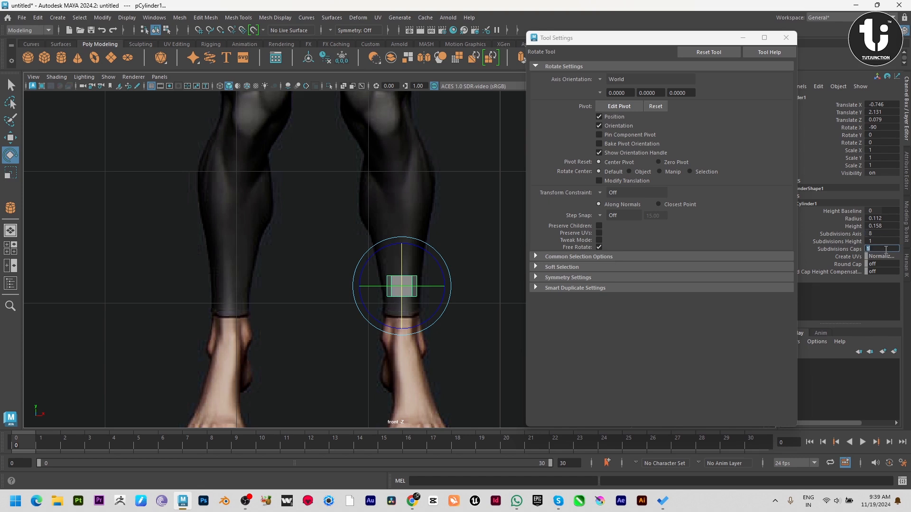
{"action": "left_click", "coordinate": [786, 37]}
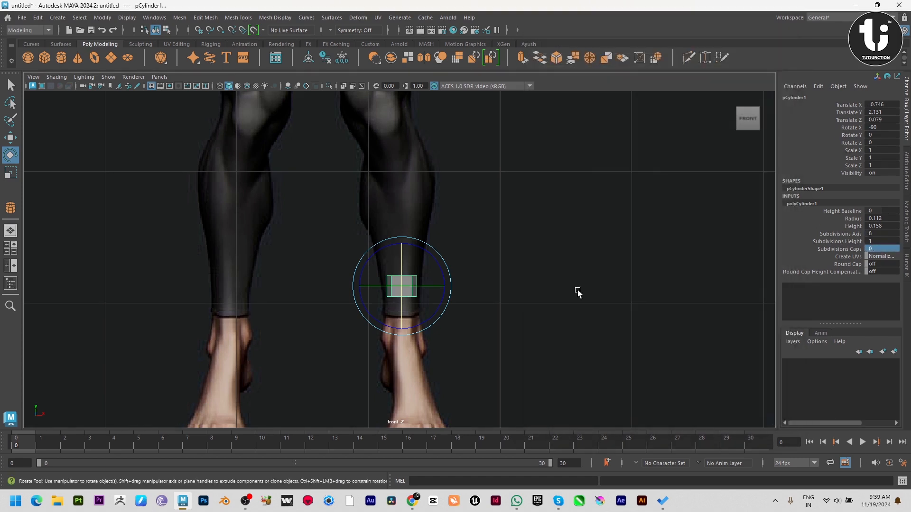
- Delete the cylinder's two cap faces, keeping only the side faces
{"action": "scroll", "coordinate": [446, 283], "scroll_direction": "up", "scroll_amount": 3}
{"action": "key", "text": "w"}
{"action": "left_click_drag", "start_coordinate": [271, 185], "coordinate": [500, 311]}
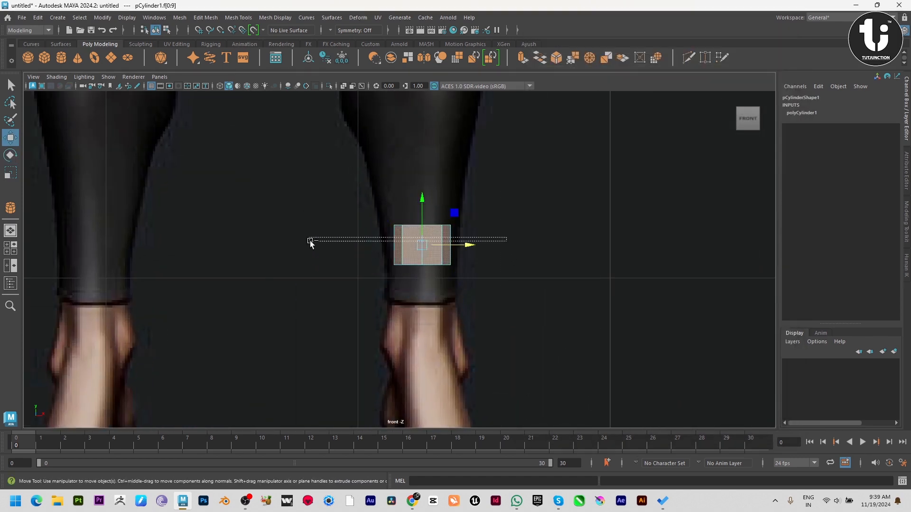
{"action": "left_click", "coordinate": [286, 231]}
{"action": "scroll", "coordinate": [520, 351], "scroll_direction": "up", "scroll_amount": 2}
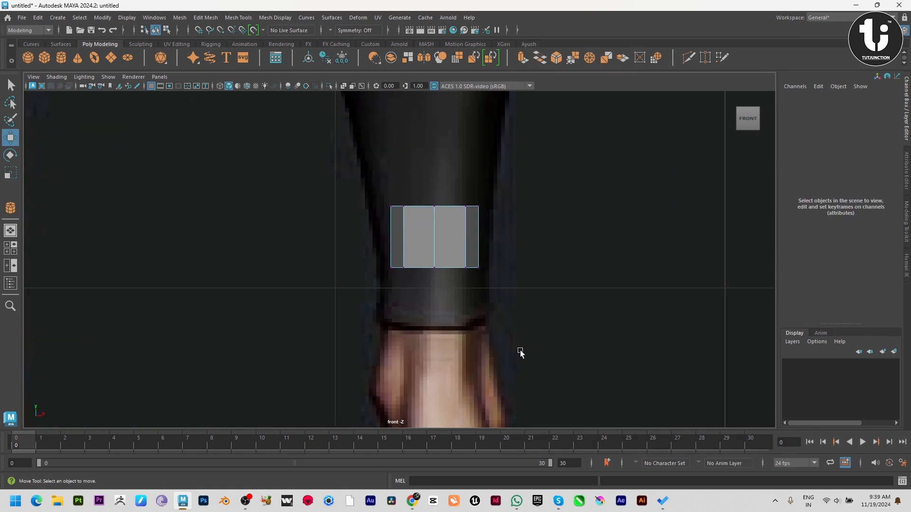
- Lower the cylinder's bottom vertex ring to the trouser cuff, about Y 1.92, and fit it to the ankle's width in wireframe
{"action": "left_click_drag", "start_coordinate": [387, 248], "coordinate": [549, 336]}
{"action": "right_click_drag", "start_coordinate": [432, 245], "coordinate": [394, 244]}
{"action": "left_click_drag", "start_coordinate": [346, 239], "coordinate": [497, 294]}
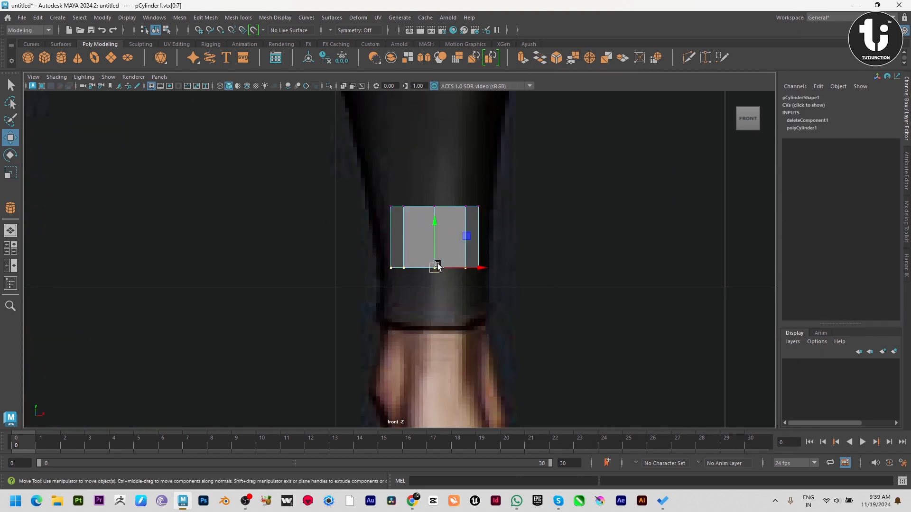
{"action": "left_click_drag", "start_coordinate": [435, 264], "coordinate": [458, 323]}
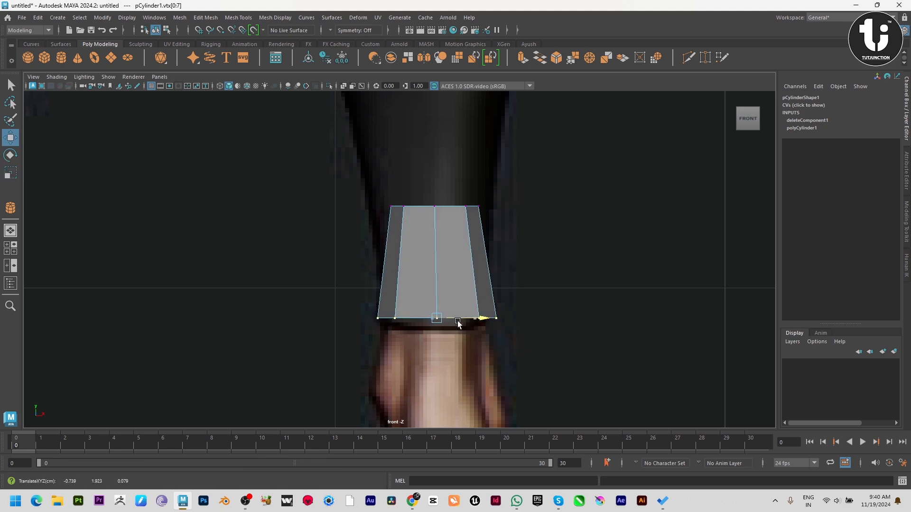
{"action": "key", "text": "4"}
{"action": "scroll", "coordinate": [436, 327], "scroll_direction": "up", "scroll_amount": 1}
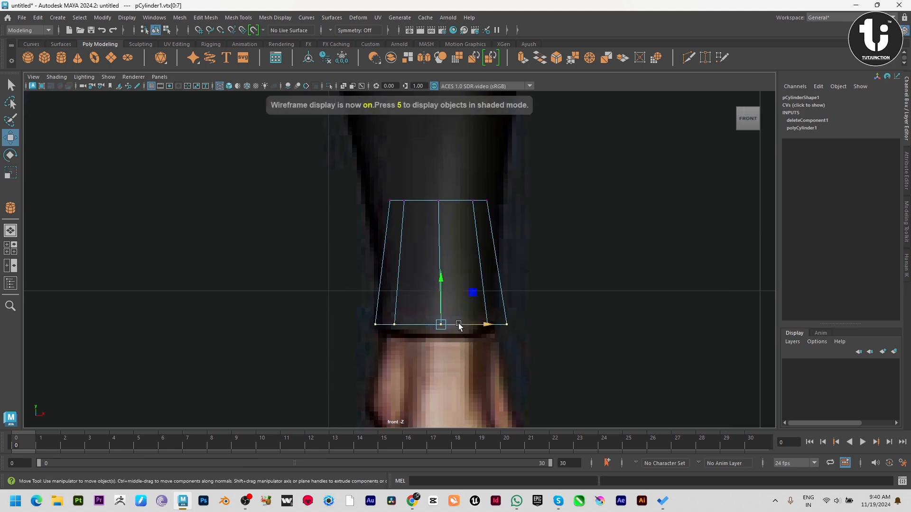
{"action": "key", "text": "r"}
{"action": "left_click_drag", "start_coordinate": [440, 323], "coordinate": [446, 326]}
{"action": "key", "text": "w"}
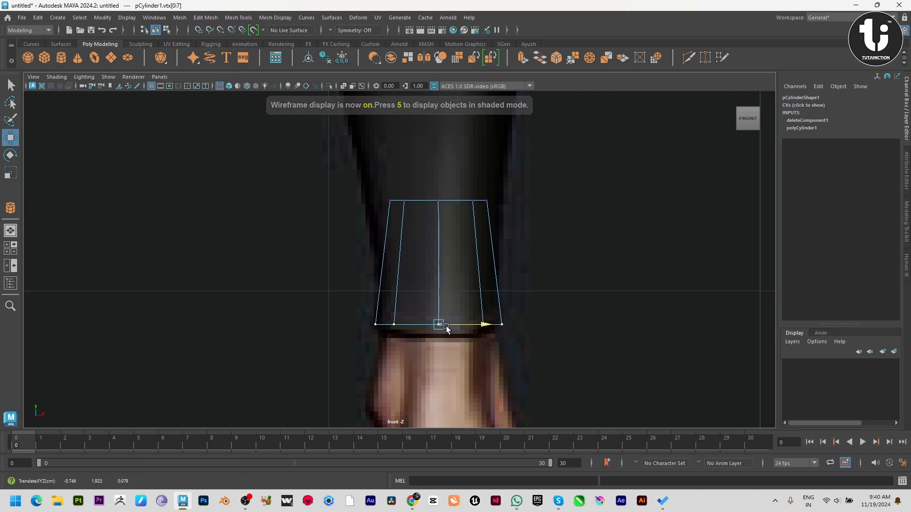
- Raise the top vertex ring to about Y 2.38 and fit its width to the front-view shin outline
{"action": "scroll", "coordinate": [446, 337], "scroll_direction": "up", "scroll_amount": 1}
{"action": "middle_click_drag", "start_coordinate": [446, 337], "coordinate": [450, 453], "text": "alt"}
{"action": "left_click_drag", "start_coordinate": [362, 262], "coordinate": [515, 354]}
{"action": "left_click_drag", "start_coordinate": [446, 311], "coordinate": [490, 256]}
{"action": "key", "text": "r"}
{"action": "key", "text": "w"}
{"action": "left_click_drag", "start_coordinate": [447, 234], "coordinate": [451, 239]}
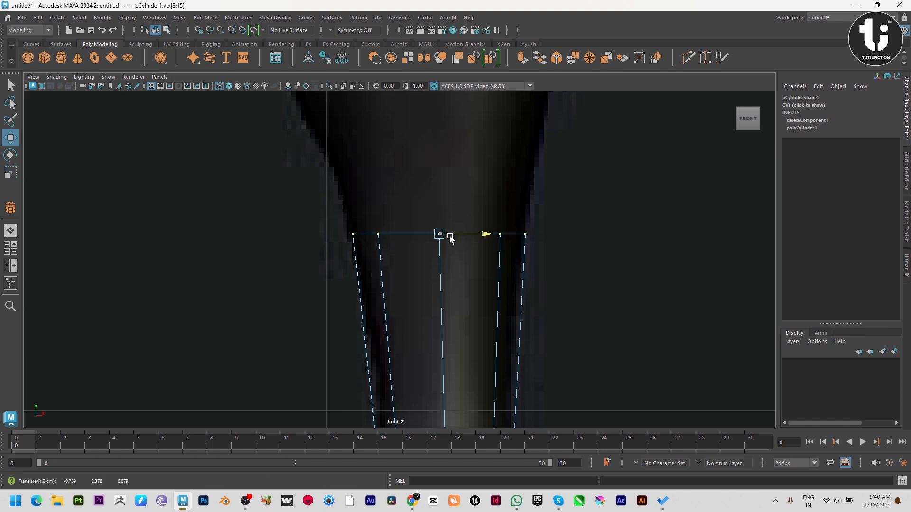
- In the side view, move all the cylinder's vertices along Z to about -2.80, onto the side-profile reference leg's ankle
{"action": "key", "text": "space"}
{"action": "key", "text": "space"}
{"action": "middle_click_drag", "start_coordinate": [558, 334], "coordinate": [569, 378], "text": "alt"}
{"action": "right_click_drag", "start_coordinate": [570, 377], "coordinate": [595, 484], "text": "alt"}
{"action": "left_click_drag", "start_coordinate": [479, 294], "coordinate": [294, 171]}
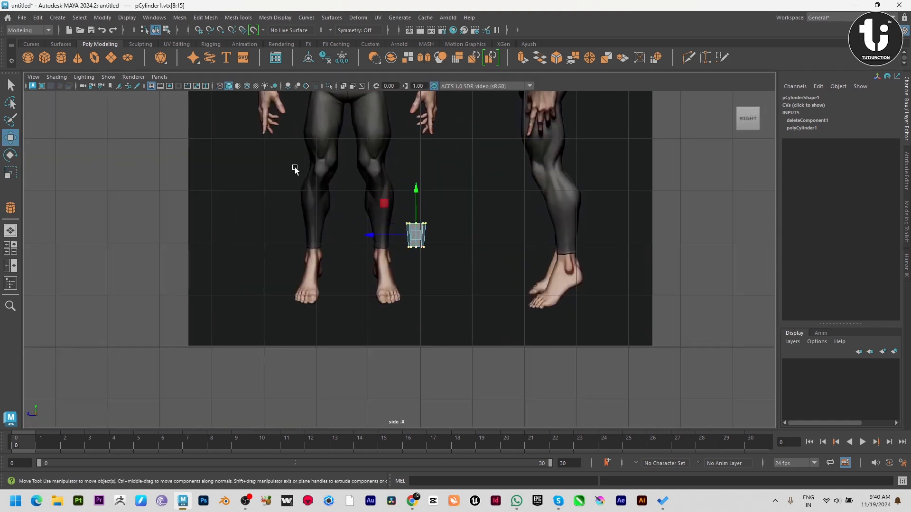
{"action": "right_click_drag", "start_coordinate": [427, 280], "coordinate": [480, 309], "text": "alt"}
{"action": "middle_click_drag", "start_coordinate": [481, 308], "coordinate": [370, 331], "text": "alt"}
{"action": "right_click_drag", "start_coordinate": [370, 331], "coordinate": [404, 346], "text": "alt"}
{"action": "left_click_drag", "start_coordinate": [223, 240], "coordinate": [561, 264]}
{"action": "key", "text": "f"}
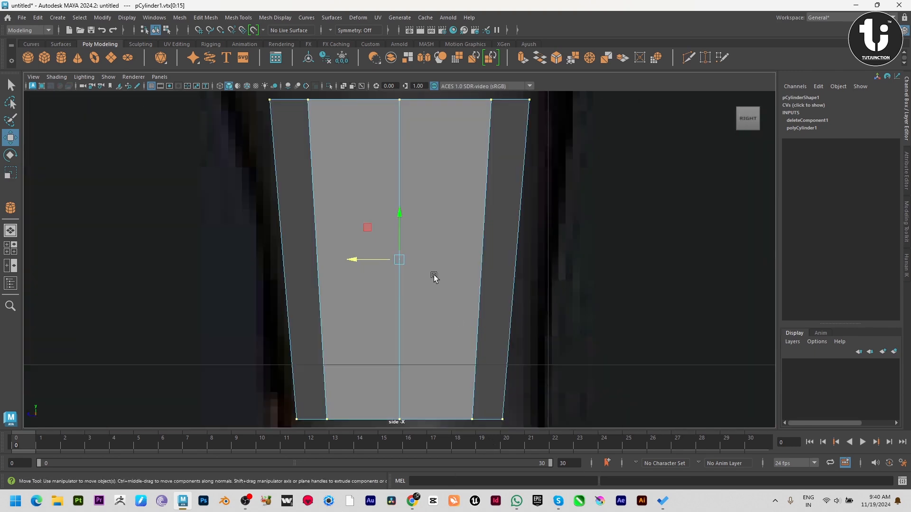
{"action": "right_click_drag", "start_coordinate": [433, 277], "coordinate": [419, 268], "text": "alt"}
{"action": "middle_click_drag", "start_coordinate": [419, 268], "coordinate": [413, 262], "text": "alt"}
{"action": "right_click_drag", "start_coordinate": [413, 262], "coordinate": [424, 265], "text": "alt"}
{"action": "left_click_drag", "start_coordinate": [353, 248], "coordinate": [354, 248]}
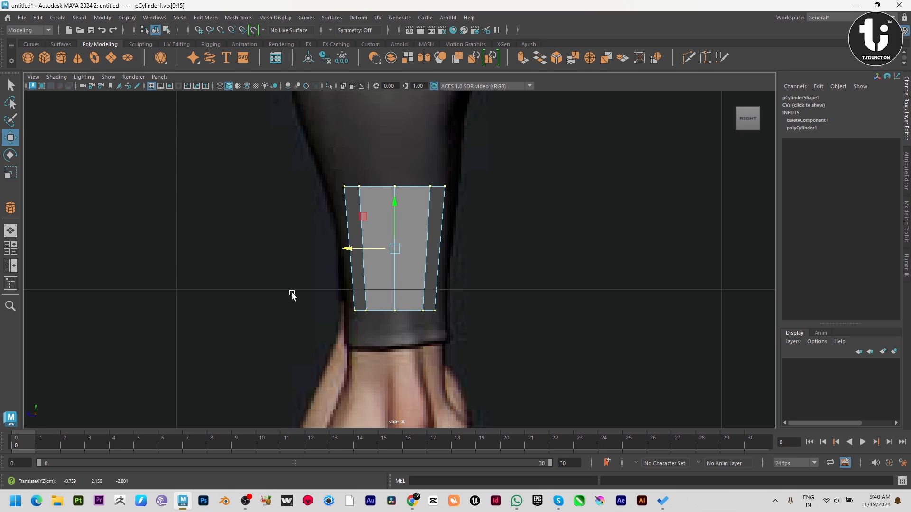
- Scale the bottom vertex ring wider in the side view and shift it to match the ankle's profile
{"action": "left_click_drag", "start_coordinate": [291, 294], "coordinate": [488, 338]}
{"action": "key", "text": "r"}
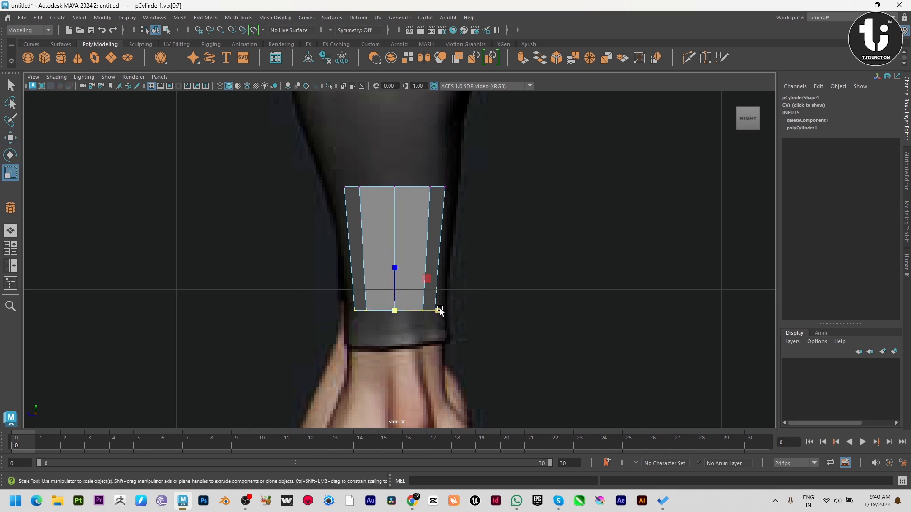
{"action": "left_click_drag", "start_coordinate": [439, 309], "coordinate": [450, 310]}
{"action": "key", "text": "w"}
{"action": "left_click_drag", "start_coordinate": [359, 308], "coordinate": [360, 305]}
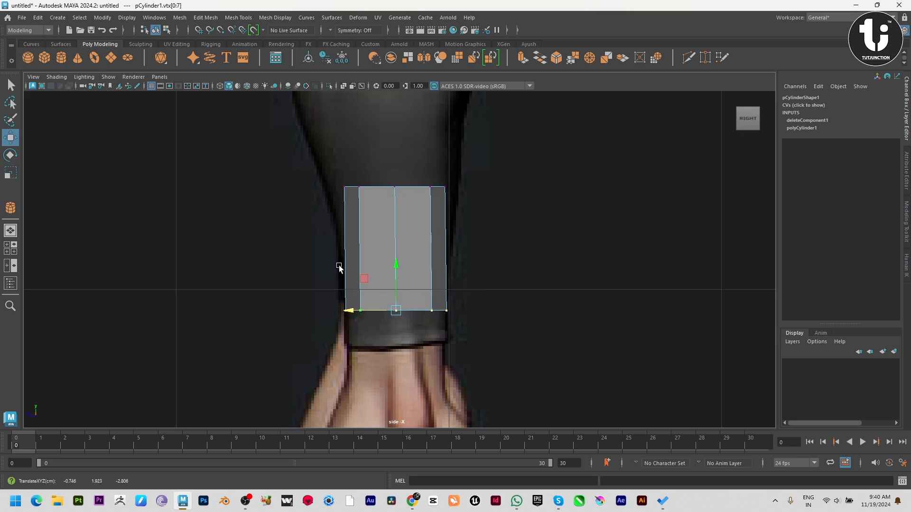
- Shift the top vertex ring along Z and widen it to match the lower shin's side profile
{"action": "left_click_drag", "start_coordinate": [261, 146], "coordinate": [468, 220]}
{"action": "middle_click_drag", "start_coordinate": [471, 216], "coordinate": [524, 285], "text": "alt"}
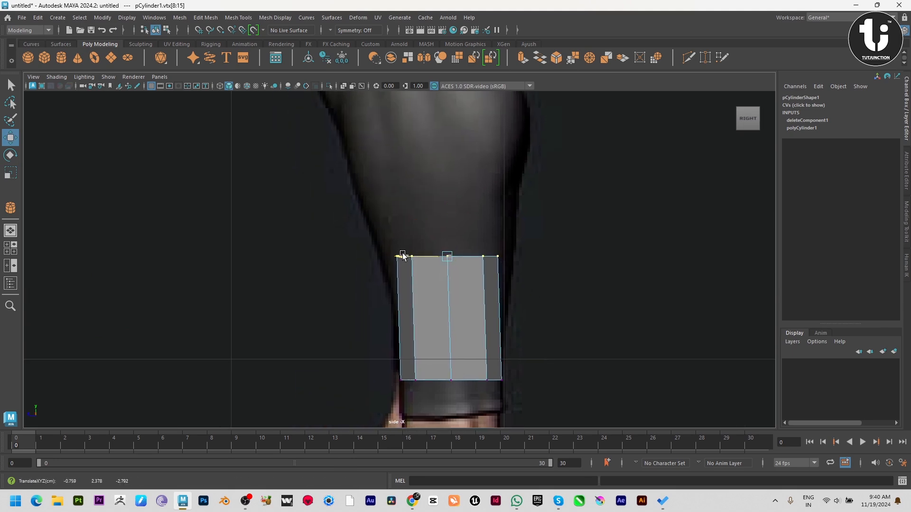
{"action": "key", "text": "r"}
{"action": "middle_click_drag", "start_coordinate": [484, 258], "coordinate": [504, 258]}
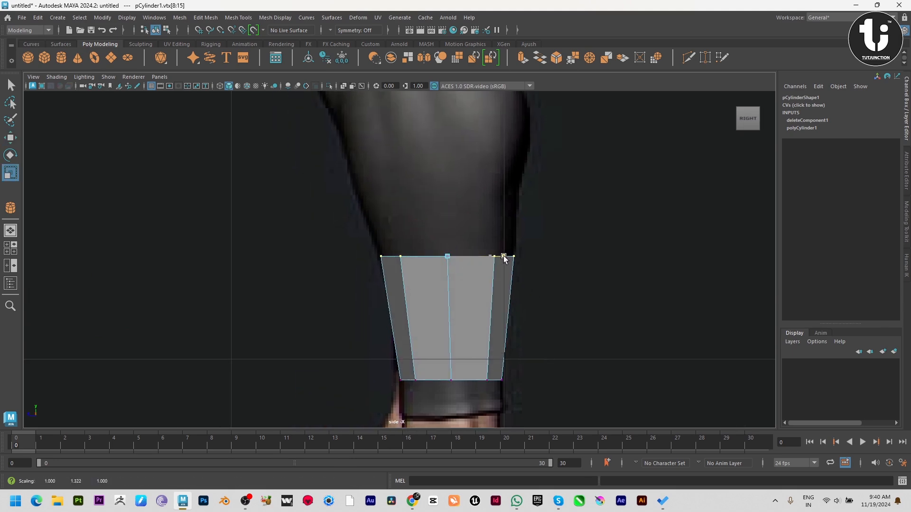
- Insert an edge loop around the middle of the ankle cylinder
{"action": "key", "text": "space"}
{"action": "key", "text": "space"}
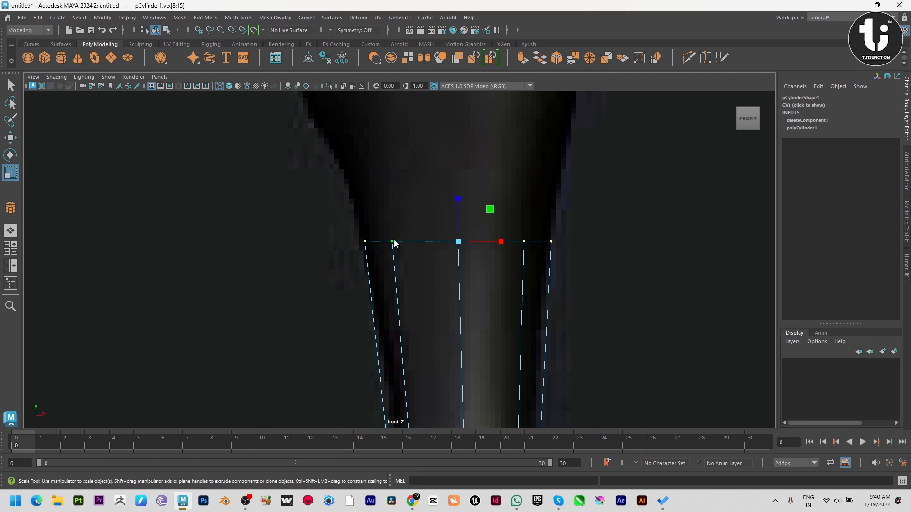
{"action": "right_click_drag", "start_coordinate": [395, 243], "coordinate": [426, 216]}
{"action": "middle_click_drag", "start_coordinate": [428, 274], "coordinate": [411, 217], "text": "alt"}
{"action": "right_click_drag", "start_coordinate": [505, 215], "coordinate": [475, 227], "text": "shift"}
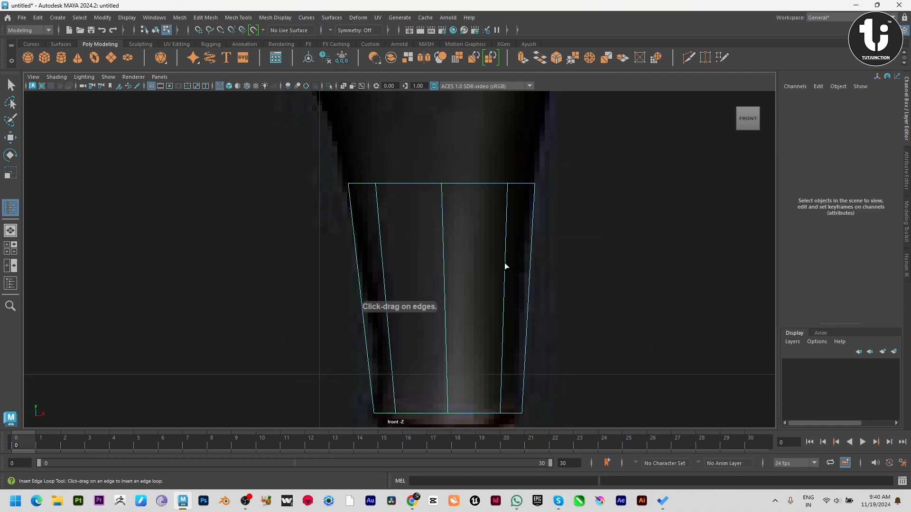
{"action": "left_click_drag", "start_coordinate": [504, 263], "coordinate": [503, 294]}
- Scale the middle edge loop narrower to follow the leg outline in both the front and side views
{"action": "key", "text": "r"}
{"action": "left_click", "coordinate": [525, 299]}
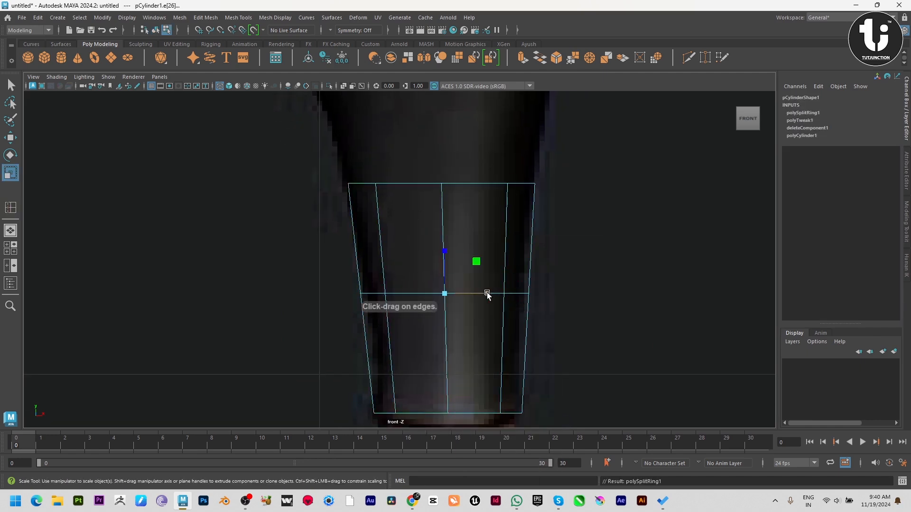
{"action": "key", "text": "space"}
{"action": "key", "text": "space"}
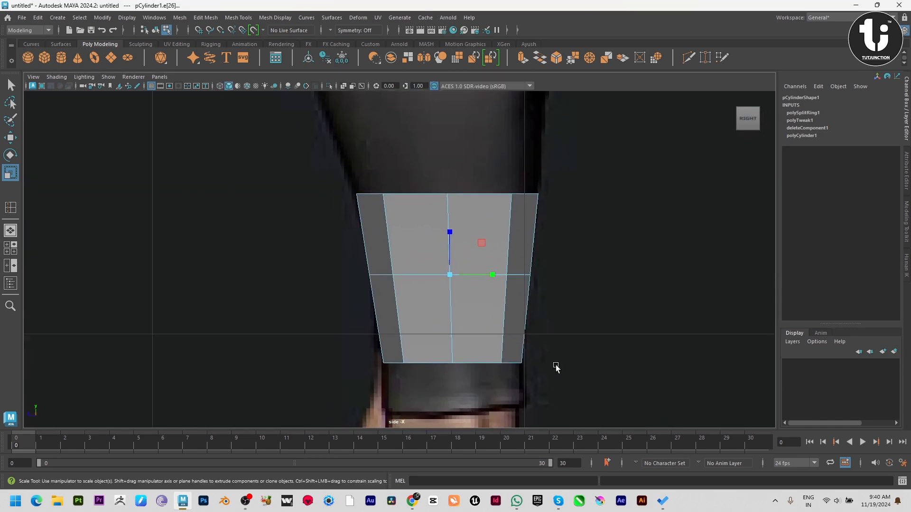
{"action": "key", "text": "4"}
{"action": "left_click_drag", "start_coordinate": [498, 274], "coordinate": [490, 275]}
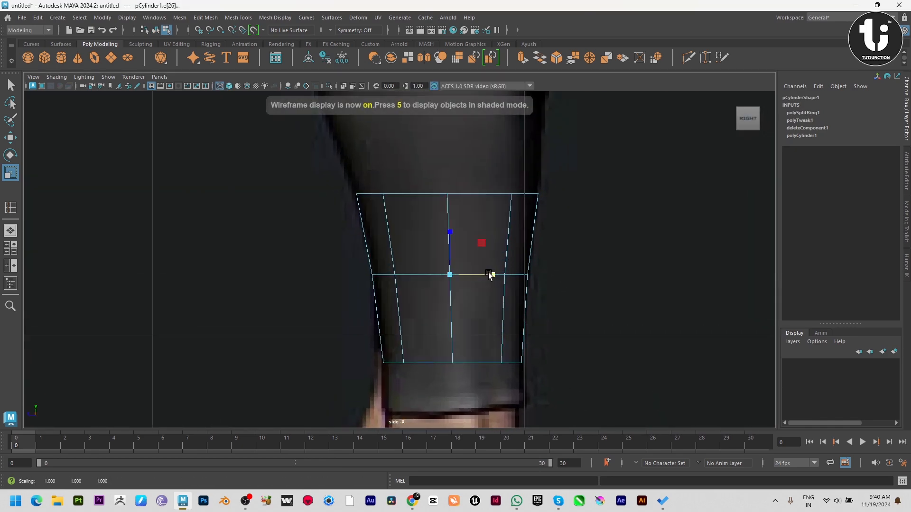
- Extrude the cylinder's top edge loop upward to about Y 2.64 in the front view
{"action": "key", "text": "space"}
{"action": "key", "text": "space"}
{"action": "double_click", "coordinate": [436, 220]}
{"action": "key", "text": "w"}
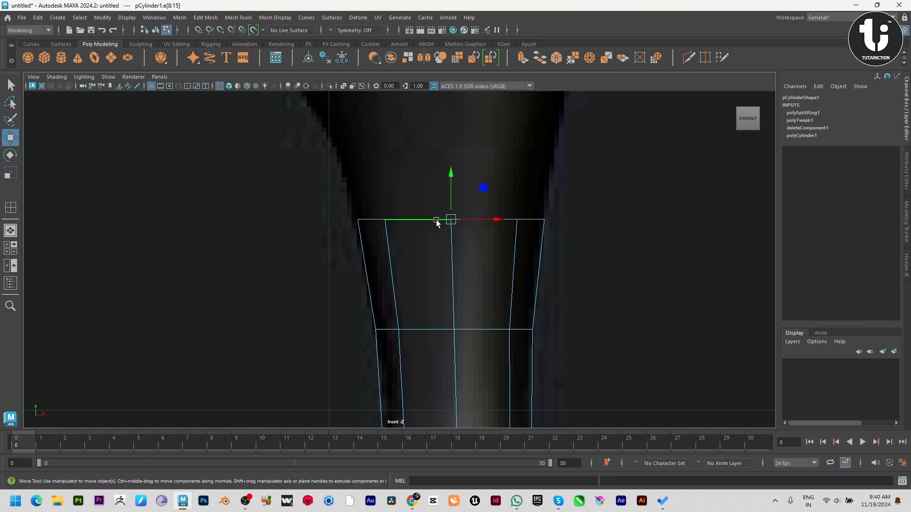
{"action": "middle_click_drag", "start_coordinate": [526, 261], "coordinate": [521, 386], "text": "alt"}
{"action": "left_click_drag", "start_coordinate": [447, 292], "coordinate": [444, 163], "text": "shift"}
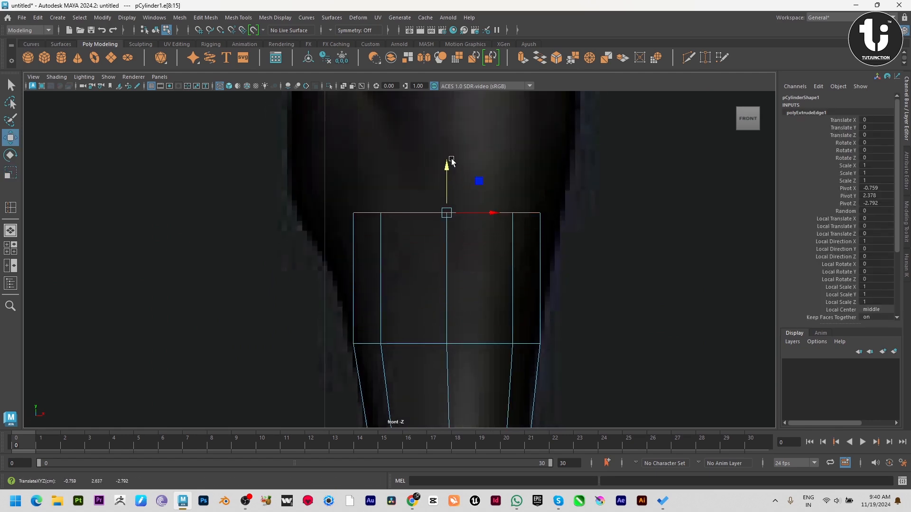
- Widen the extruded edge ring and shift it sideways to match the lower calf outline in the front view
{"action": "middle_click_drag", "start_coordinate": [460, 178], "coordinate": [470, 209], "text": "alt"}
{"action": "key", "text": "r"}
{"action": "left_click_drag", "start_coordinate": [510, 243], "coordinate": [488, 246]}
{"action": "key", "text": "w"}
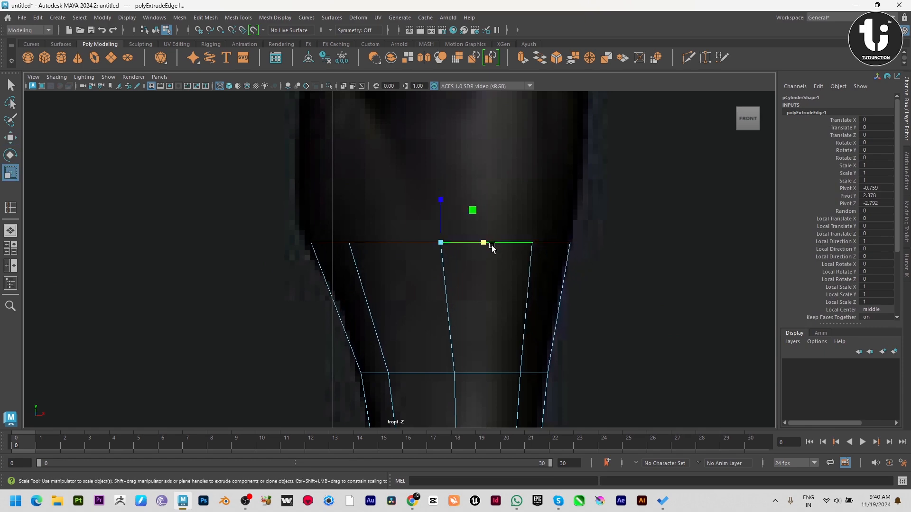
- In the side view, move the extruded ring along Z to about -2.76 and widen it to the leg's profile
{"action": "key", "text": "space"}
{"action": "key", "text": "space"}
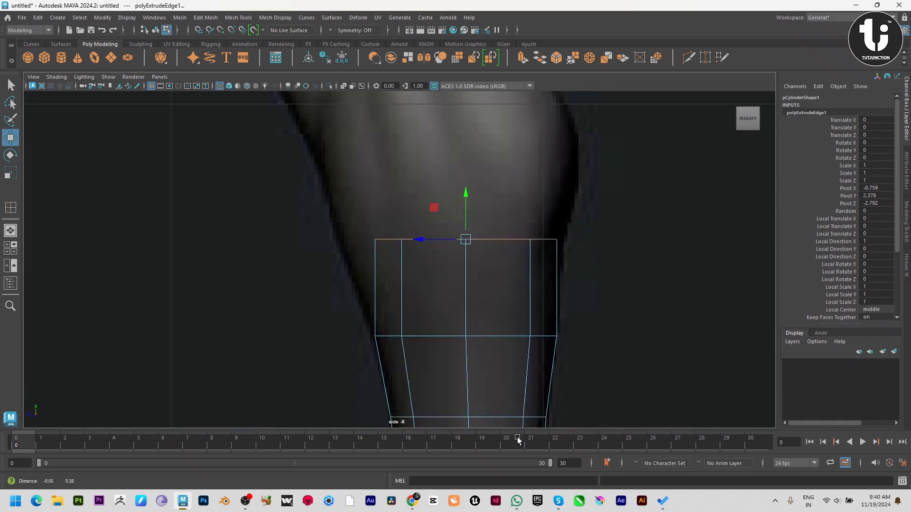
{"action": "mouse_move", "coordinate": [421, 250]}
{"action": "left_mouse_down"}
{"action": "mouse_move", "coordinate": [397, 250]}
{"action": "mouse_move", "coordinate": [407, 252]}
{"action": "left_mouse_up"}
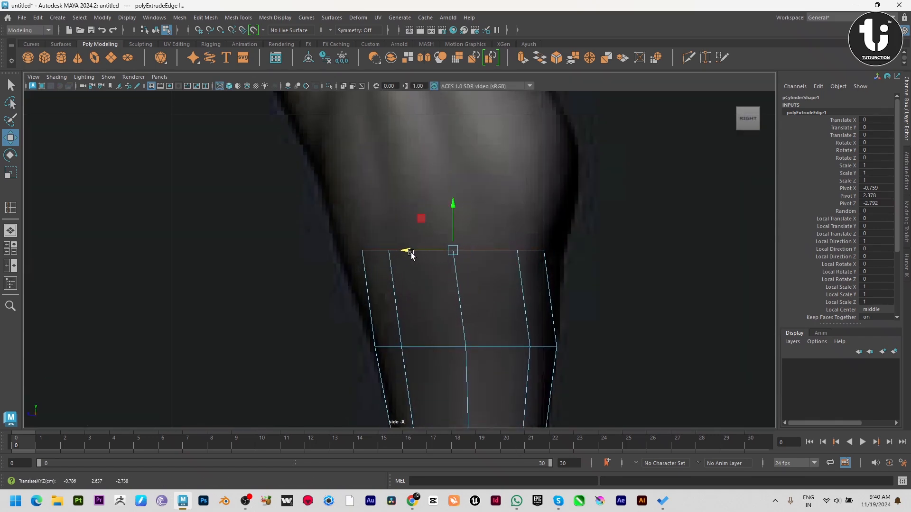
{"action": "key", "text": "r"}
{"action": "left_click_drag", "start_coordinate": [496, 252], "coordinate": [507, 251]}
{"action": "key", "text": "w"}
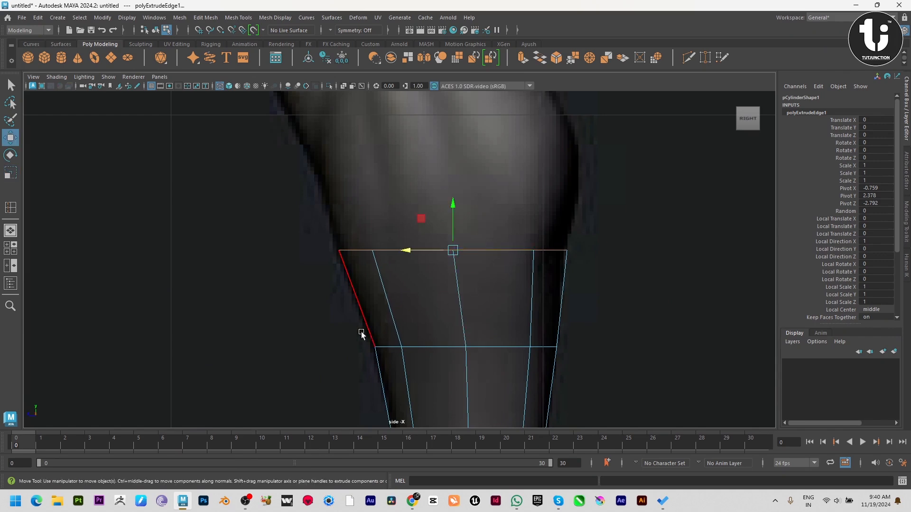
- Extrude the top edge ring upward once more toward the widest part of the calf in the front view
{"action": "key", "text": "space"}
{"action": "key", "text": "space"}
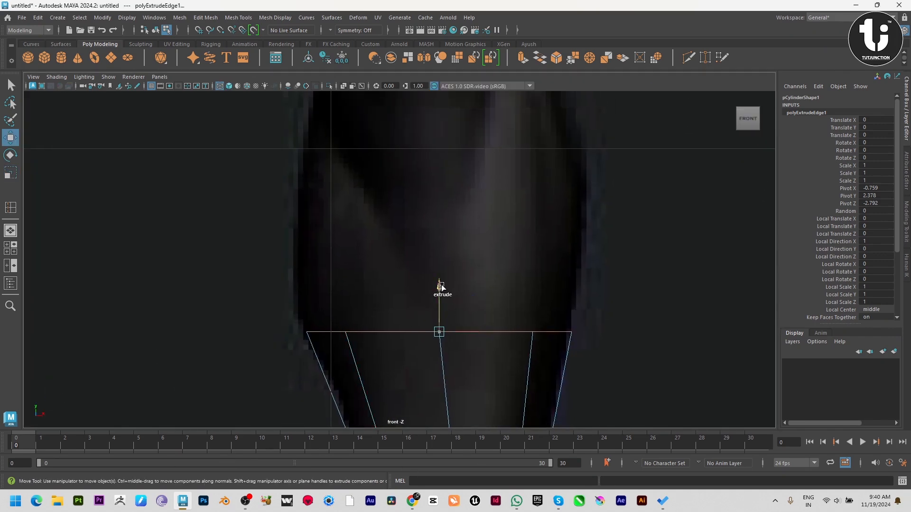
{"action": "left_click_drag", "start_coordinate": [440, 286], "coordinate": [445, 161], "text": "shift"}
- Scale and shift the newest top ring to match the calf's width in the front view
{"action": "middle_click_drag", "start_coordinate": [488, 244], "coordinate": [490, 317], "text": "alt"}
{"action": "key", "text": "r"}
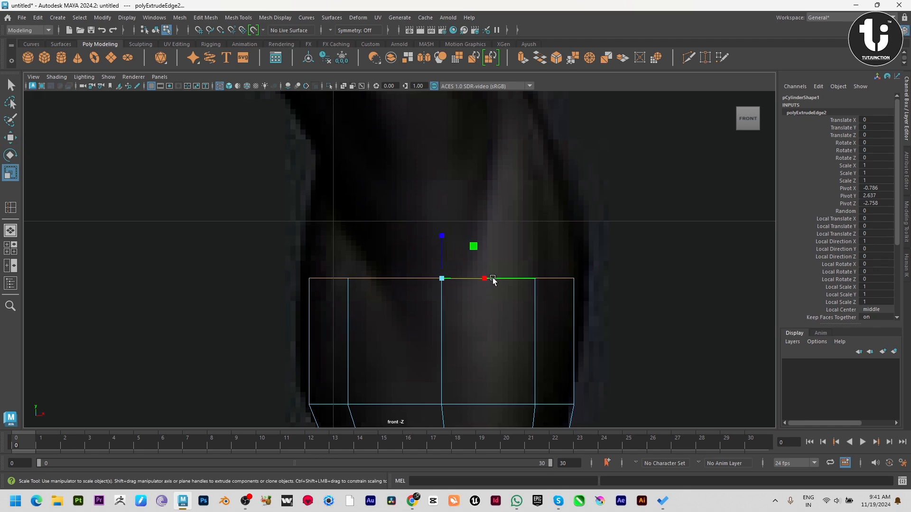
{"action": "left_click_drag", "start_coordinate": [484, 279], "coordinate": [490, 280]}
{"action": "key", "text": "w"}
{"action": "key", "text": "r"}
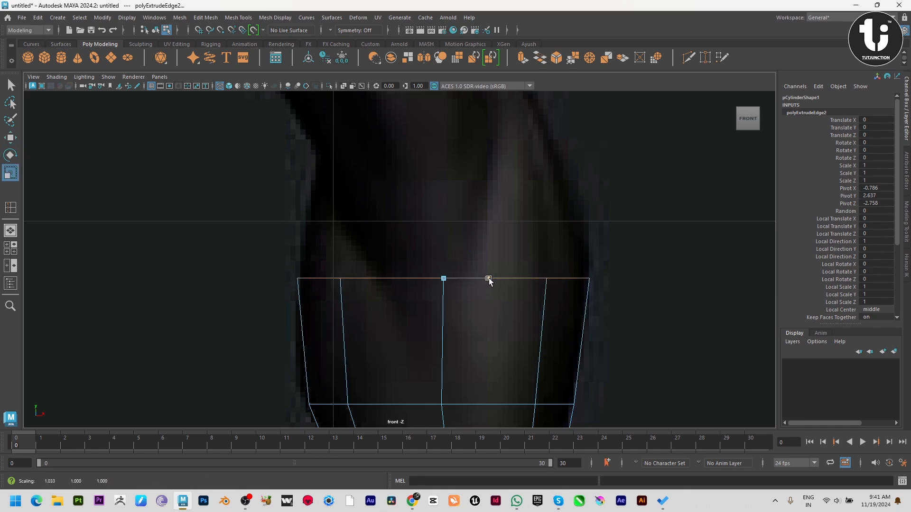
{"action": "key", "text": "w"}
- In the side view, move the top edge ring along Z to about -2.71 and widen it to match the calf's profile
{"action": "key", "text": "space"}
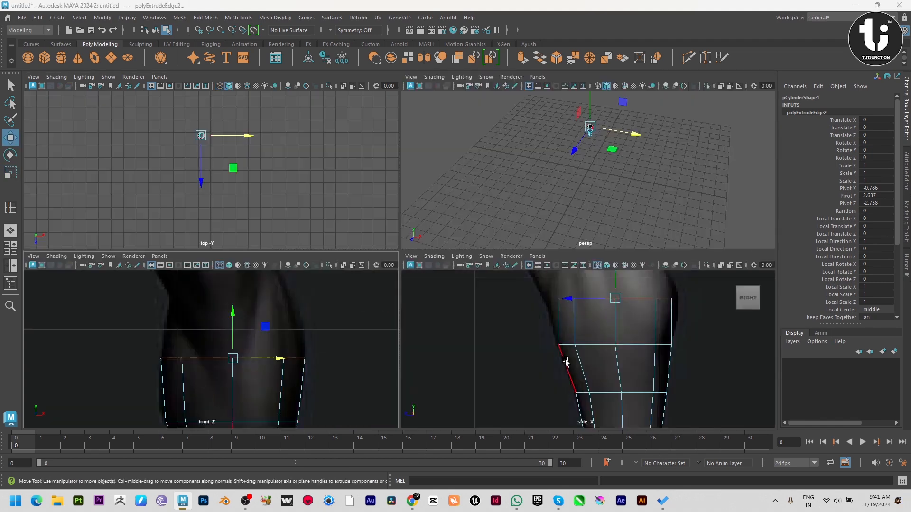
{"action": "key", "text": "space"}
{"action": "left_click_drag", "start_coordinate": [433, 217], "coordinate": [416, 215]}
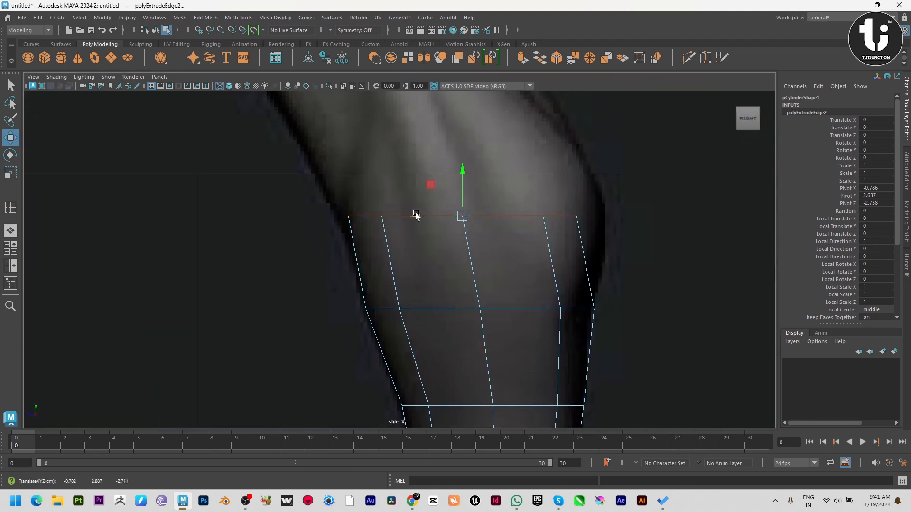
{"action": "key", "text": "r"}
{"action": "left_click_drag", "start_coordinate": [504, 217], "coordinate": [509, 220]}
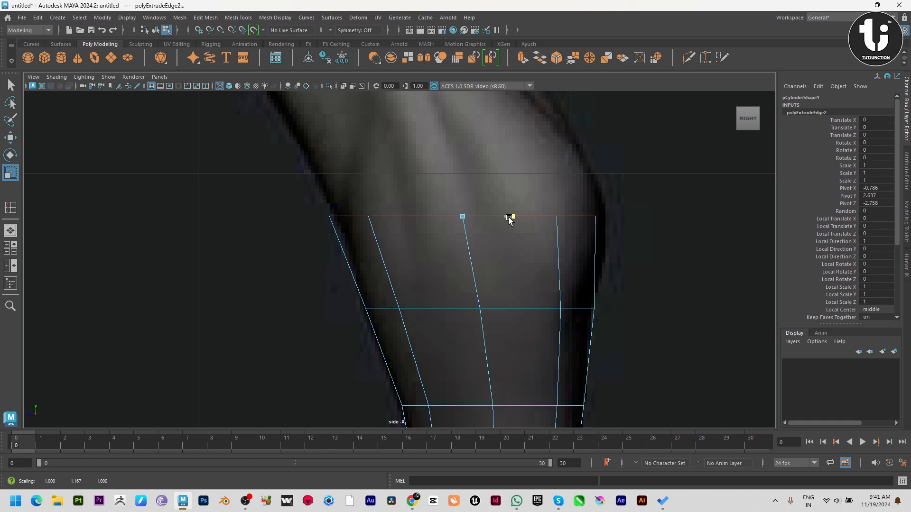
{"action": "key", "text": "w"}
{"action": "left_click_drag", "start_coordinate": [426, 220], "coordinate": [429, 217]}
- Rotate the top edge ring slightly about the X axis so it tilts across the widest part of the calf
{"action": "scroll", "coordinate": [465, 236], "scroll_direction": "down", "scroll_amount": 3}
{"action": "middle_click_drag", "start_coordinate": [460, 236], "coordinate": [489, 318], "text": "alt"}
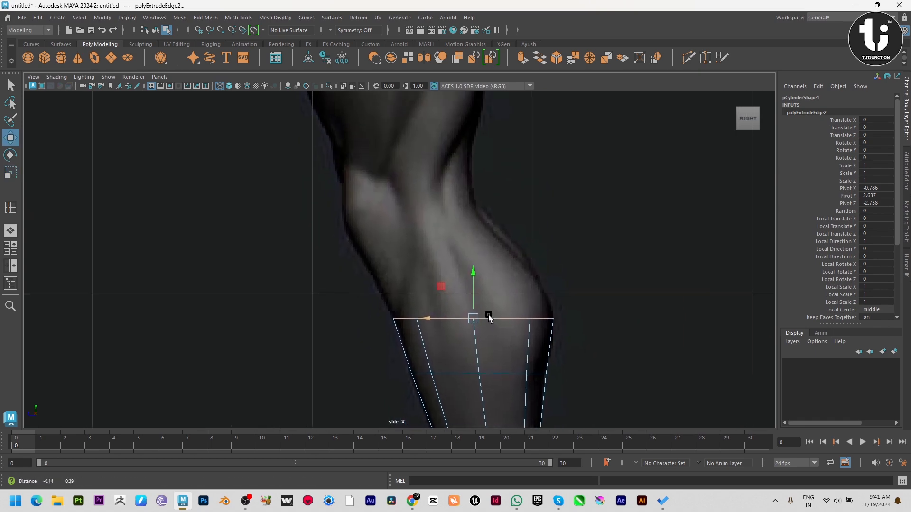
{"action": "key", "text": "space"}
{"action": "key", "text": "space"}
{"action": "middle_click_drag", "start_coordinate": [411, 260], "coordinate": [433, 279], "text": "alt"}
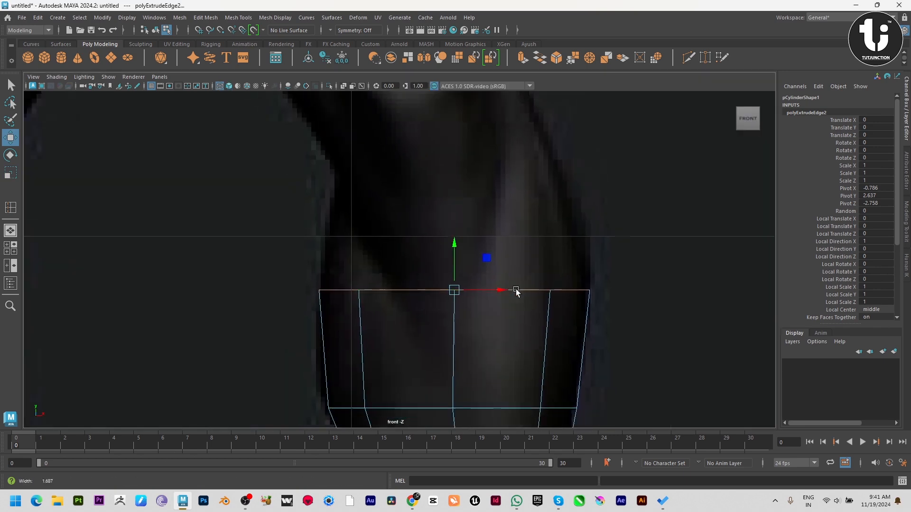
{"action": "scroll", "coordinate": [386, 264], "scroll_direction": "down", "scroll_amount": 5}
{"action": "key", "text": "e"}
{"action": "left_click_drag", "start_coordinate": [420, 248], "coordinate": [422, 251]}
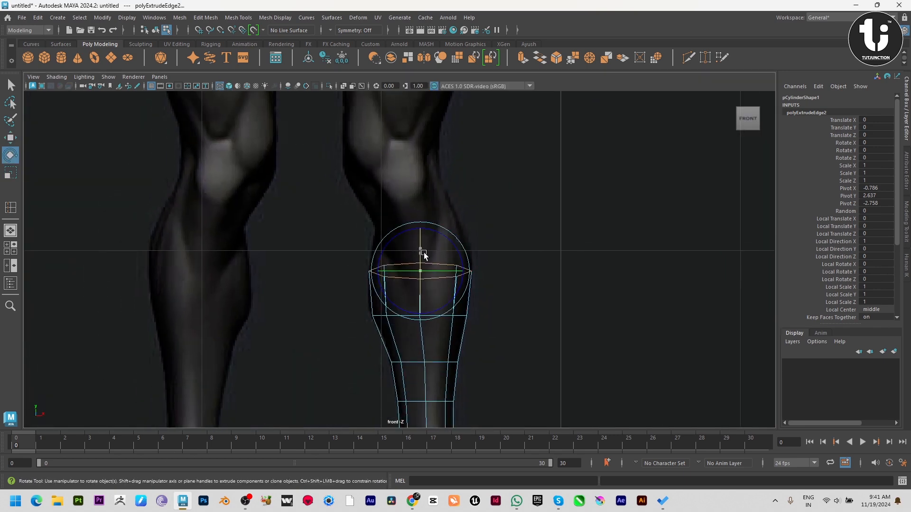
{"action": "key", "text": "w"}
- In the side view, extrude the top edge ring up and forward to just below the kneecap and narrow it to the leg's profile
{"action": "key", "text": "space"}
{"action": "key", "text": "space"}
{"action": "middle_click_drag", "start_coordinate": [499, 300], "coordinate": [508, 303], "text": "alt"}
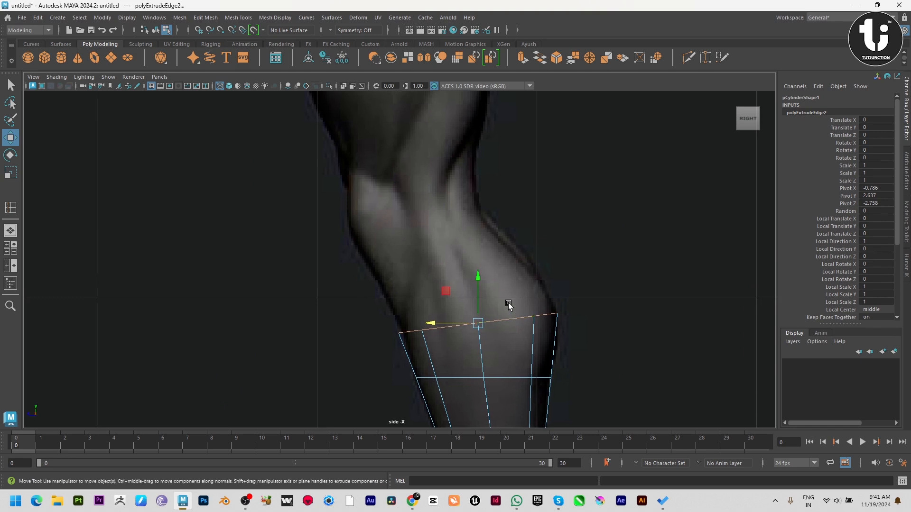
{"action": "left_click_drag", "start_coordinate": [476, 321], "coordinate": [412, 226], "text": "shift"}
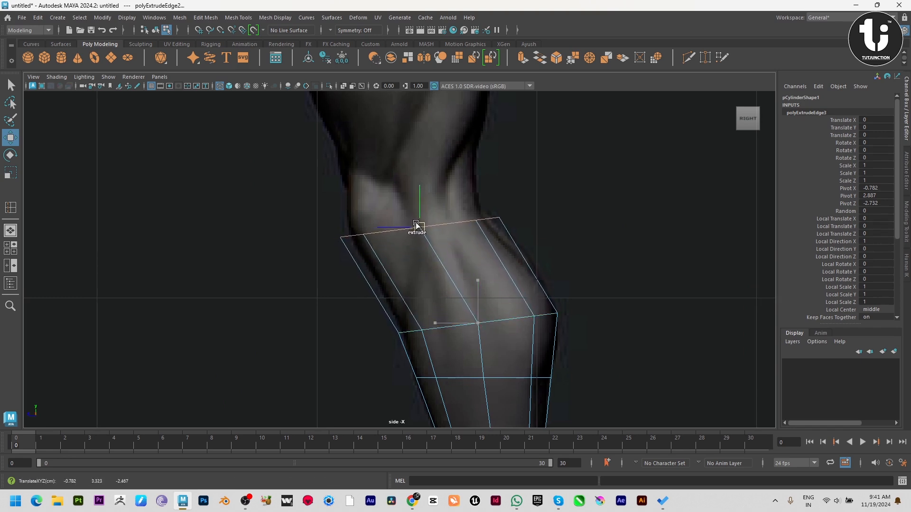
{"action": "key", "text": "r"}
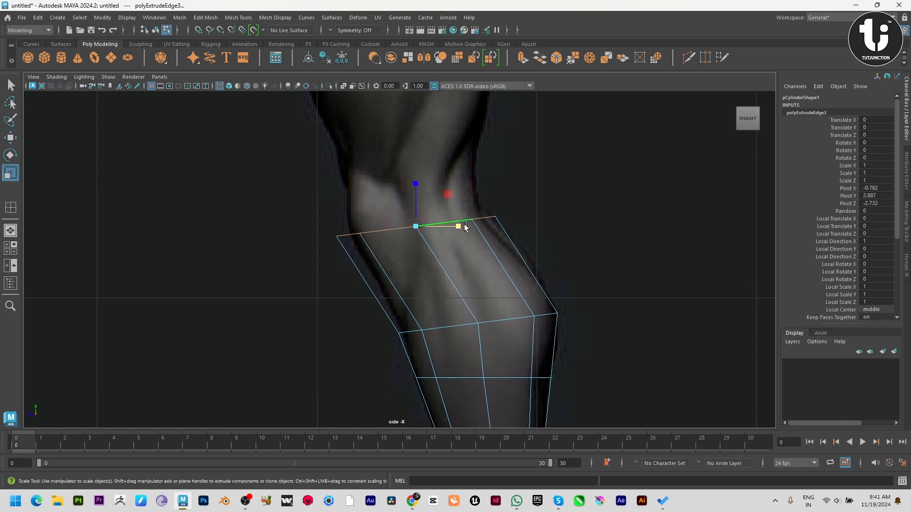
{"action": "left_click_drag", "start_coordinate": [465, 227], "coordinate": [453, 227]}
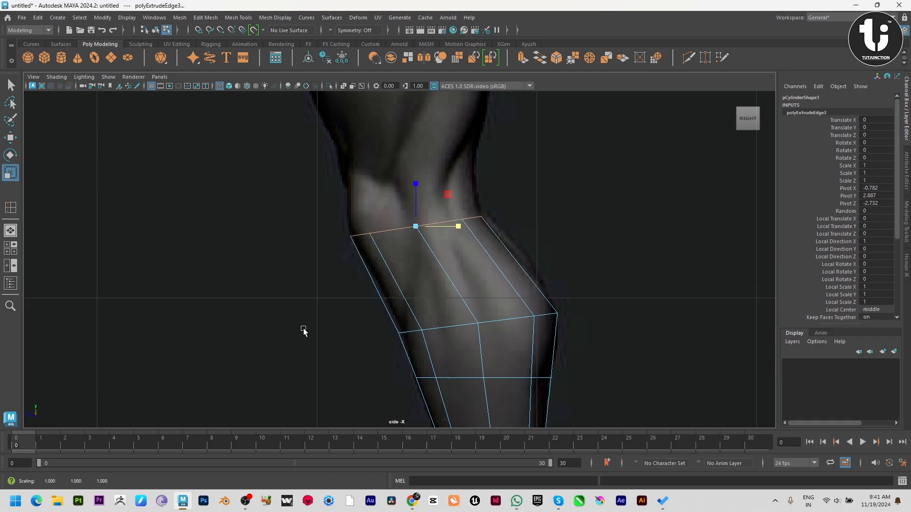
- In the front view, shift the new top ring sideways to X about -0.89 to follow the leg below the knee
{"action": "key", "text": "space"}
{"action": "key", "text": "space"}
{"action": "middle_click_drag", "start_coordinate": [409, 281], "coordinate": [417, 321], "text": "alt"}
{"action": "left_click", "coordinate": [463, 231]}
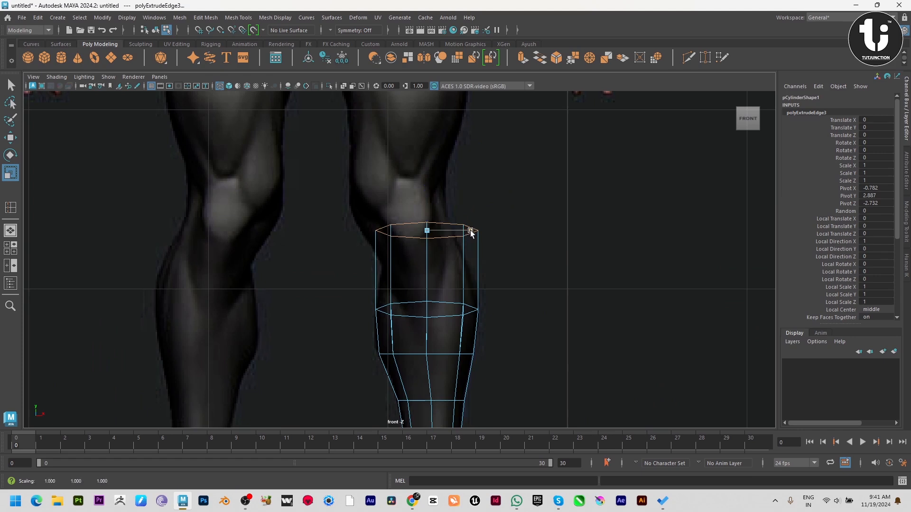
{"action": "key", "text": "w"}
{"action": "mouse_move", "coordinate": [468, 231]}
{"action": "left_mouse_down"}
{"action": "mouse_move", "coordinate": [240, 234]}
{"action": "mouse_move", "coordinate": [451, 230]}
{"action": "left_mouse_up"}
{"action": "scroll", "coordinate": [603, 308], "scroll_direction": "up", "scroll_amount": 3}
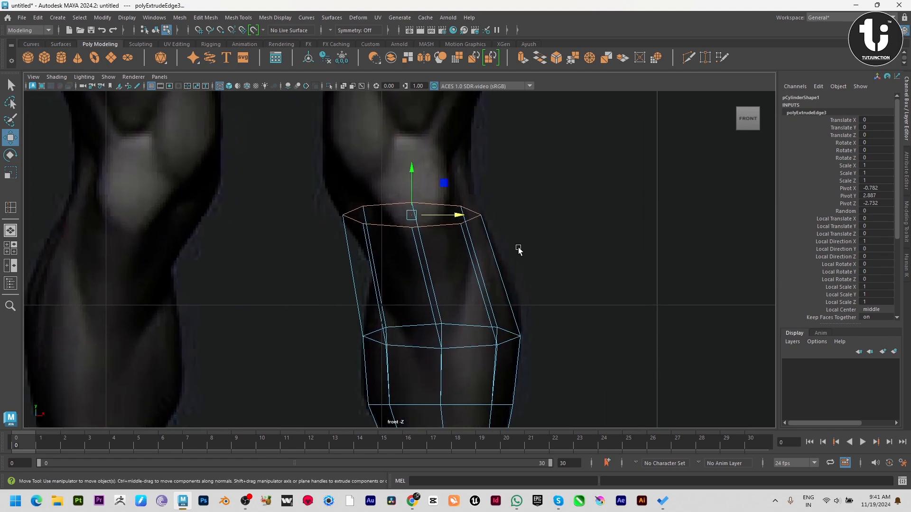
{"action": "left_click_drag", "start_coordinate": [453, 217], "coordinate": [453, 218]}
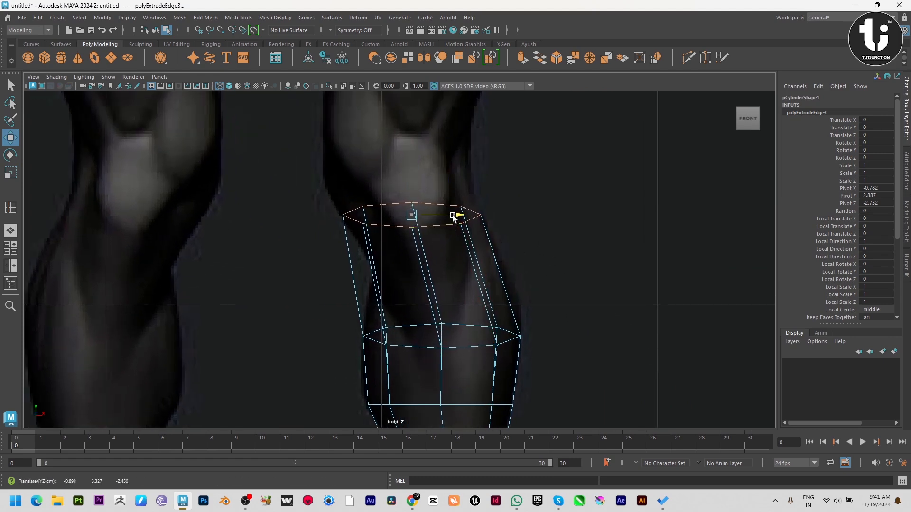
- In the side view, extrude the top ring past the kneecap, then tilt and widen it to fit the lower thigh's profile
{"action": "key", "text": "space"}
{"action": "key", "text": "space"}
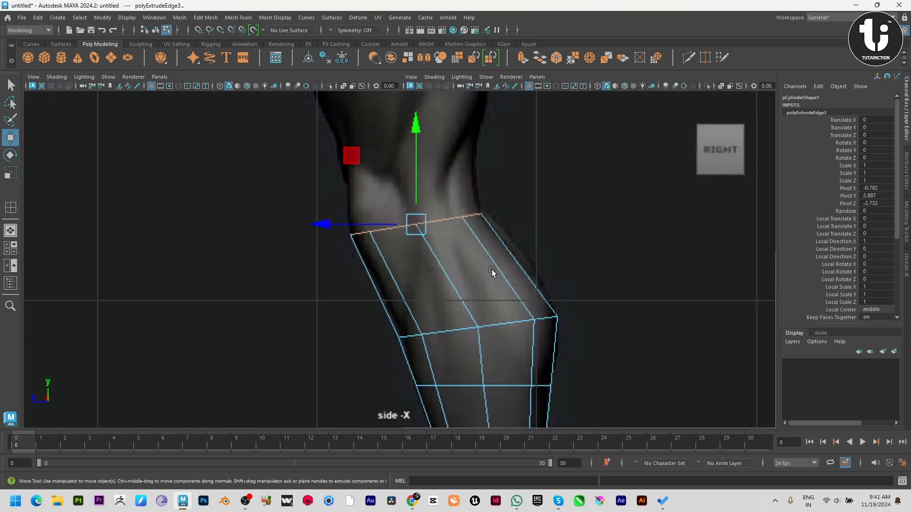
{"action": "middle_click_drag", "start_coordinate": [488, 268], "coordinate": [523, 340], "text": "alt"}
{"action": "left_click_drag", "start_coordinate": [483, 289], "coordinate": [522, 255], "text": "shift"}
{"action": "key", "text": "e"}
{"action": "key", "text": "w"}
{"action": "key", "text": "r"}
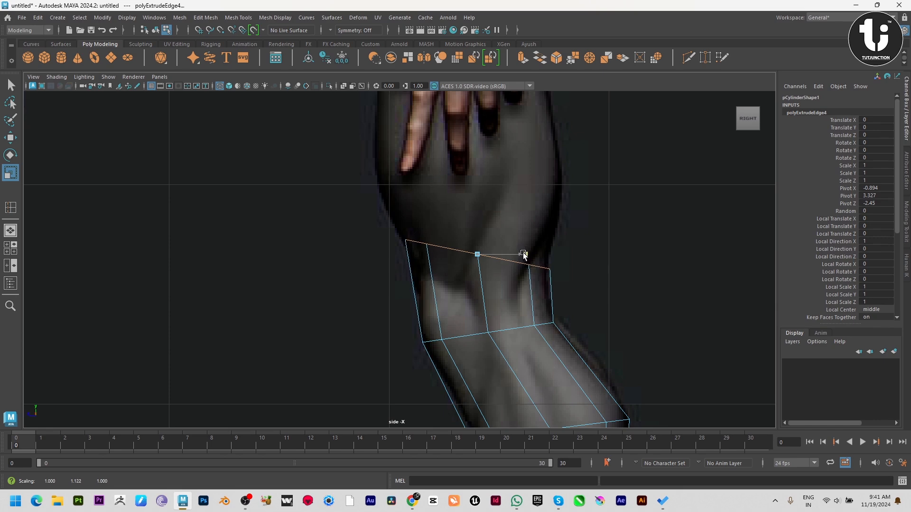
{"action": "key", "text": "w"}
{"action": "left_click_drag", "start_coordinate": [454, 256], "coordinate": [447, 255]}
- In the front view, shift the ring above the knee to X about -0.84 and widen it slightly to the leg's outline
{"action": "key", "text": "space"}
{"action": "key", "text": "space"}
{"action": "middle_click_drag", "start_coordinate": [400, 271], "coordinate": [415, 319], "text": "alt"}
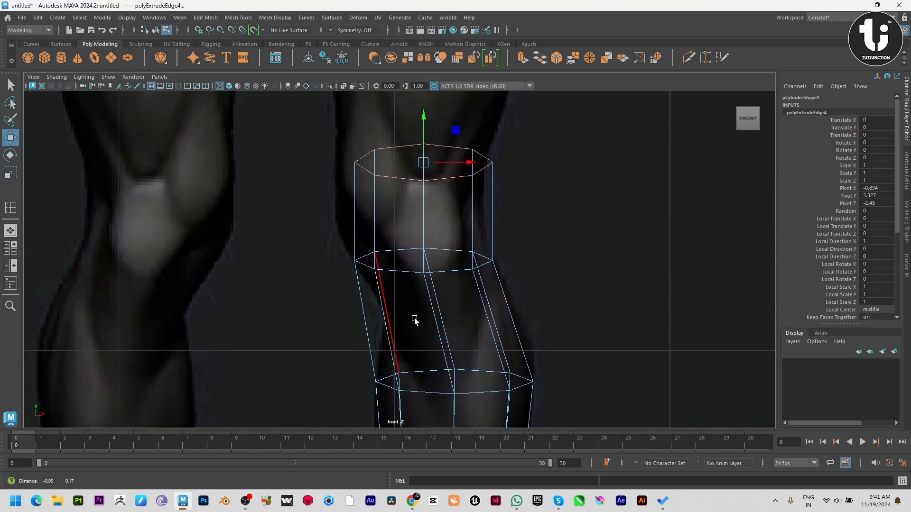
{"action": "key", "text": "r"}
{"action": "left_click_drag", "start_coordinate": [471, 163], "coordinate": [455, 164]}
{"action": "key", "text": "w"}
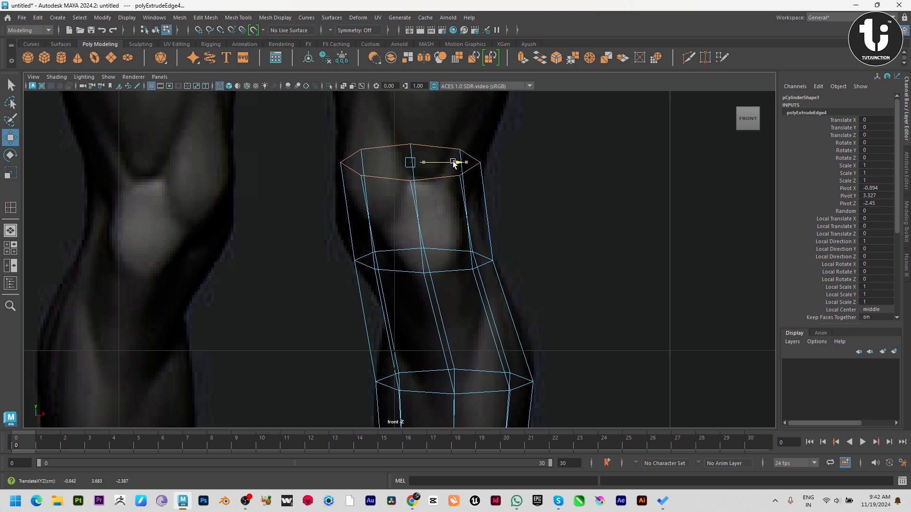
{"action": "key", "text": "r"}
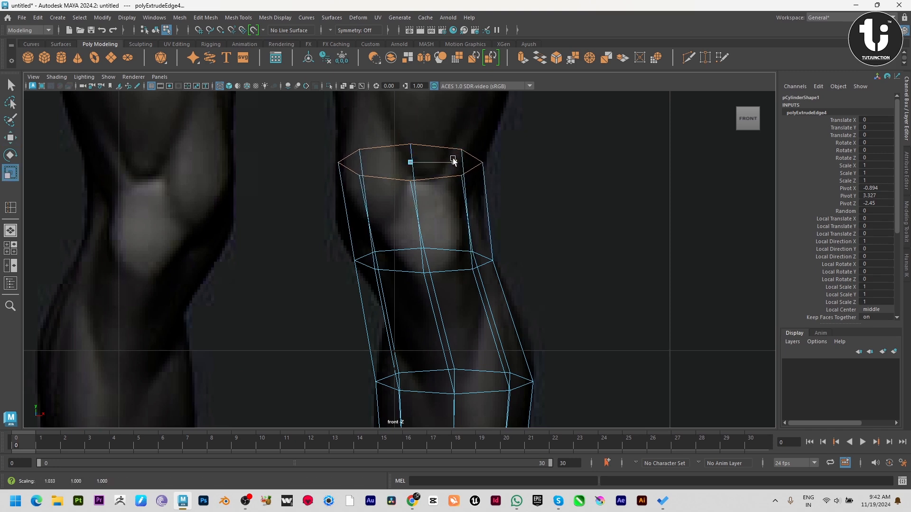
{"action": "key", "text": "w"}
- Insert two edge loops, one across the kneecap section and one across the upper calf section below the knee
{"action": "middle_click_drag", "start_coordinate": [466, 242], "coordinate": [464, 200], "text": "alt"}
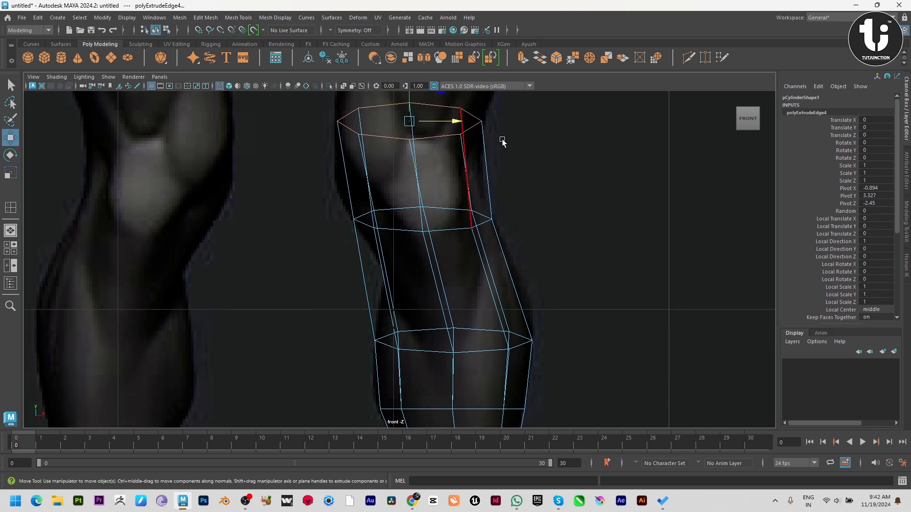
{"action": "right_click_drag", "start_coordinate": [502, 141], "coordinate": [451, 168], "text": "shift"}
{"action": "left_click_drag", "start_coordinate": [467, 176], "coordinate": [468, 174]}
{"action": "left_click_drag", "start_coordinate": [441, 288], "coordinate": [437, 284]}
- Select the new kneecap edge loop, shift it toward the inner leg and widen it slightly in the front view
{"action": "key", "text": "w"}
{"action": "double_click", "coordinate": [463, 174]}
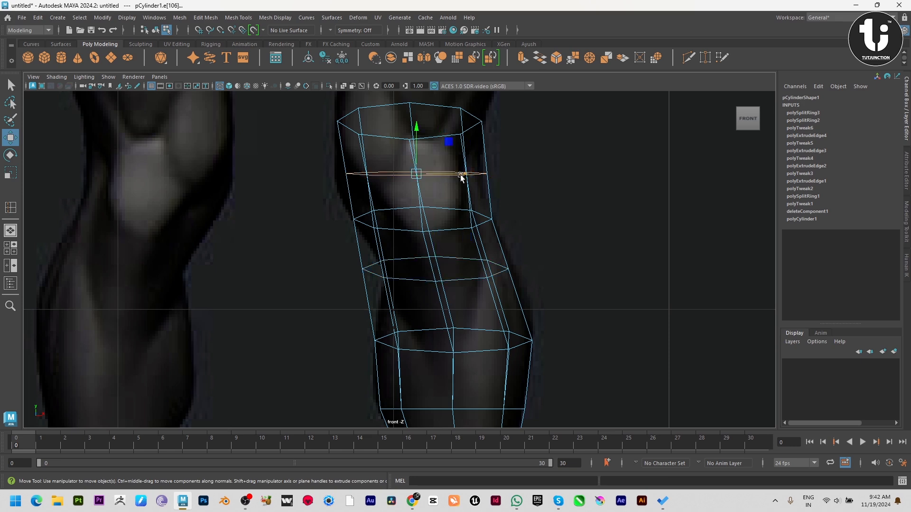
{"action": "left_click_drag", "start_coordinate": [454, 171], "coordinate": [454, 174]}
{"action": "key", "text": "r"}
- Select the new upper calf edge loop and shift it outward to X about -0.795 to fit the front outline
{"action": "left_click", "coordinate": [408, 279]}
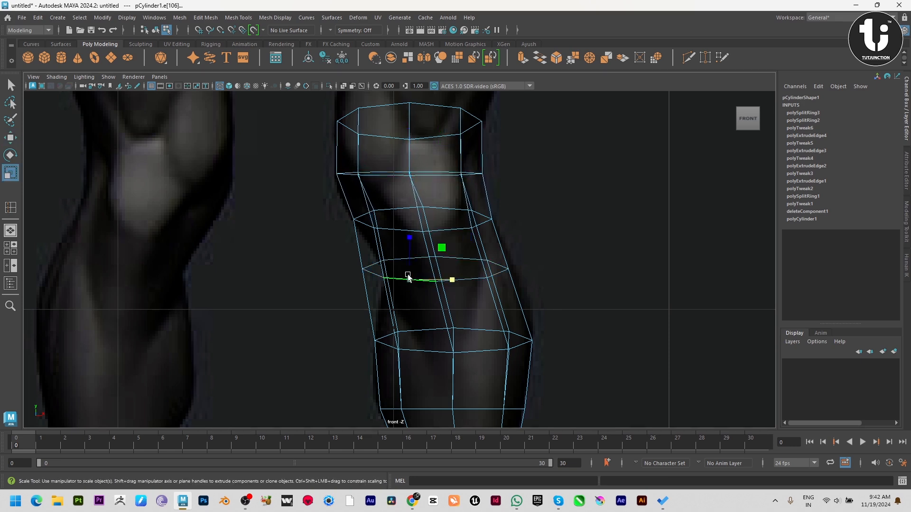
{"action": "key", "text": "w"}
{"action": "left_click_drag", "start_coordinate": [479, 271], "coordinate": [491, 270]}
{"action": "key", "text": "r"}
{"action": "key", "text": "w"}
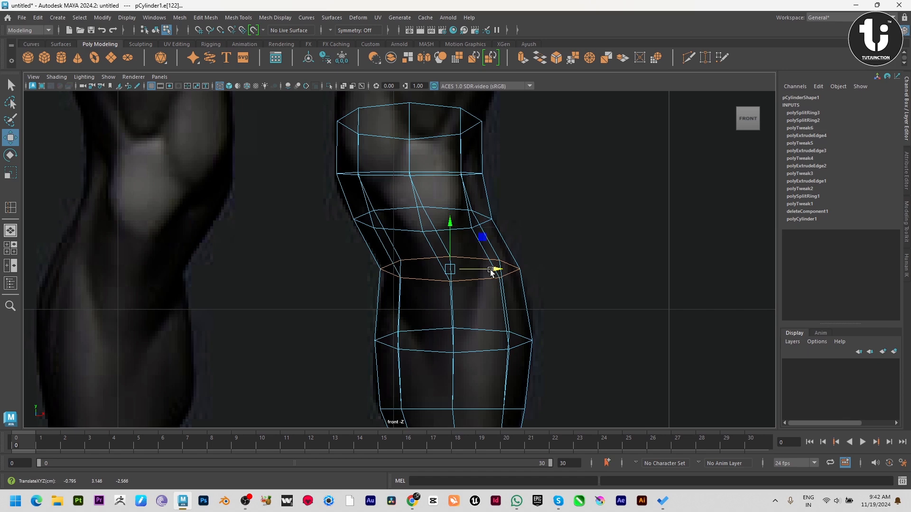
- In the side view, widen the upper calf loop and move it to Z about -2.59, and slightly narrow the kneecap loop
{"action": "key", "text": "space"}
{"action": "key", "text": "space"}
{"action": "key", "text": "r"}
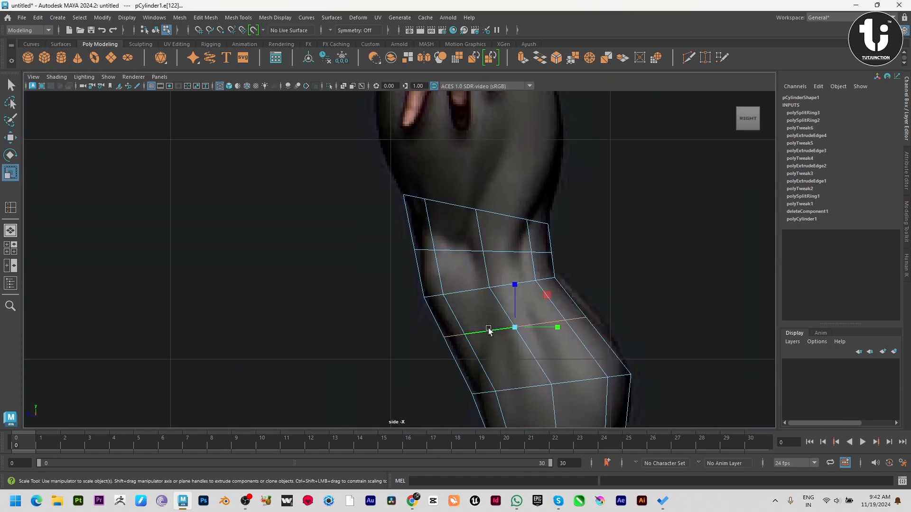
{"action": "left_click_drag", "start_coordinate": [553, 331], "coordinate": [562, 329]}
{"action": "key", "text": "w"}
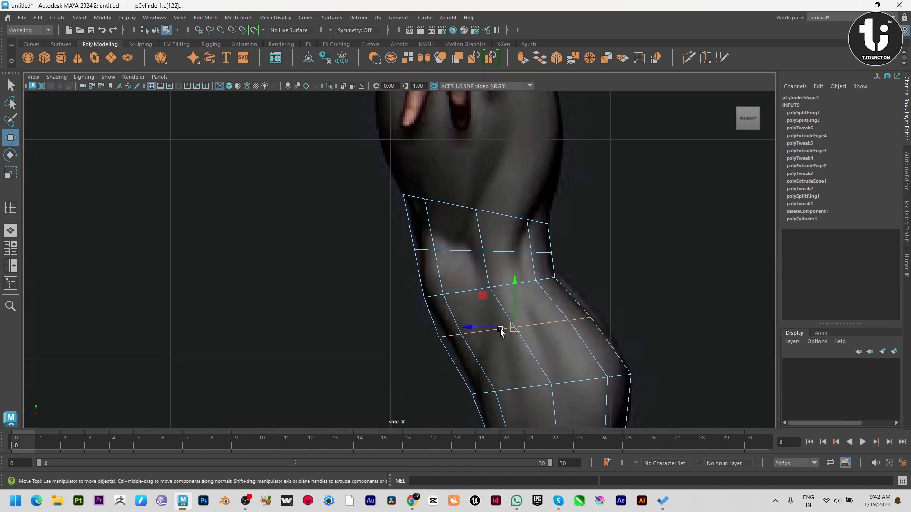
{"action": "left_click_drag", "start_coordinate": [502, 329], "coordinate": [495, 326]}
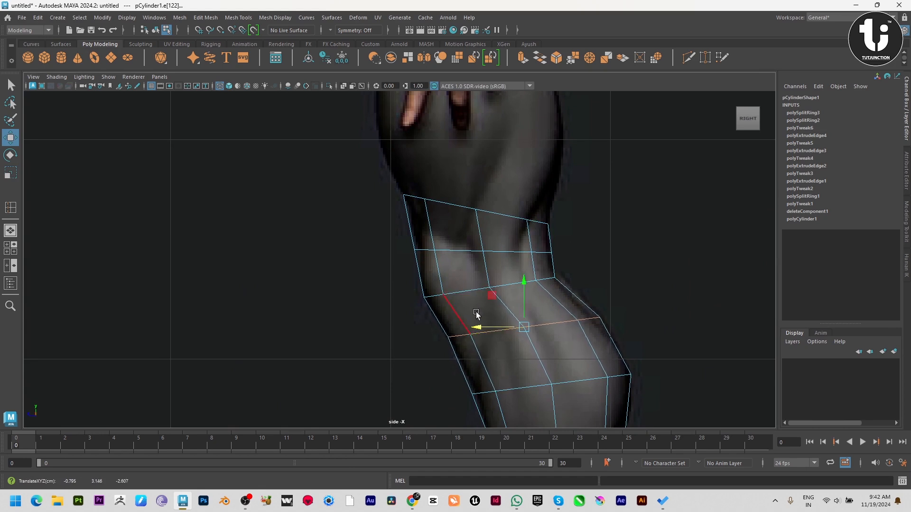
{"action": "key", "text": "r"}
{"action": "left_click_drag", "start_coordinate": [568, 328], "coordinate": [564, 328]}
{"action": "key", "text": "w"}
{"action": "left_click_drag", "start_coordinate": [502, 332], "coordinate": [497, 333]}
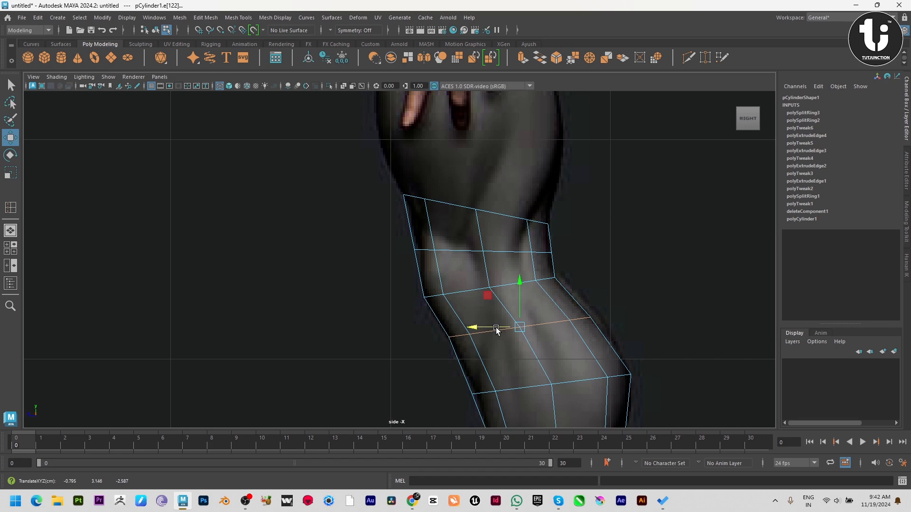
{"action": "key", "text": "r"}
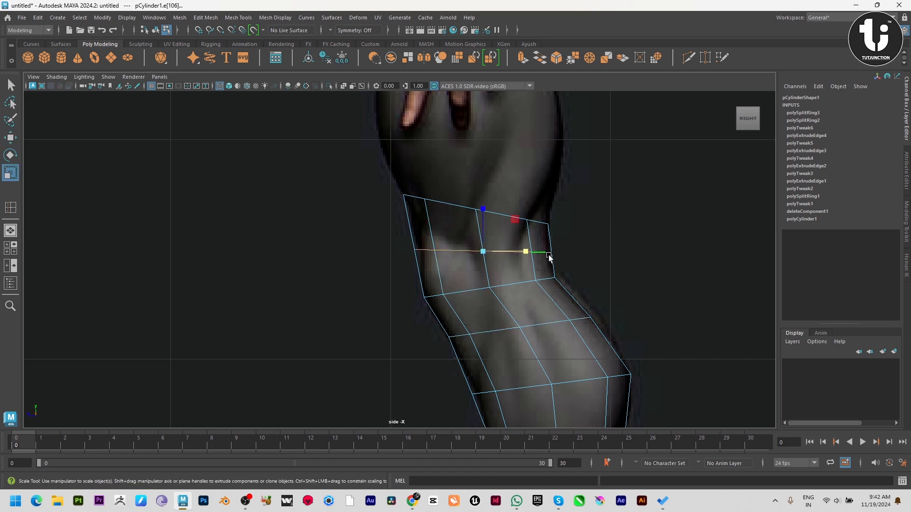
{"action": "left_click_drag", "start_coordinate": [525, 255], "coordinate": [523, 254]}
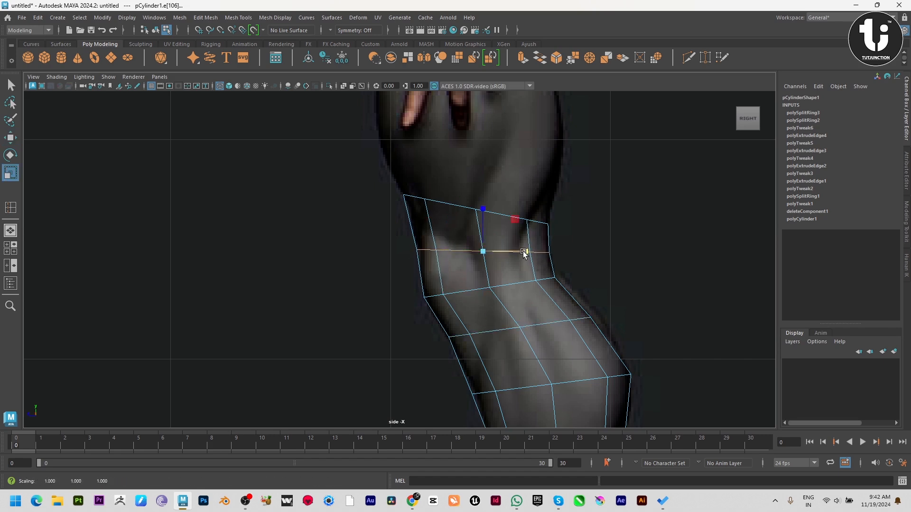
- In the front view, select the open top edge ring above the knee and scale it vertically until it is flat
{"action": "key", "text": "space"}
{"action": "key", "text": "space"}
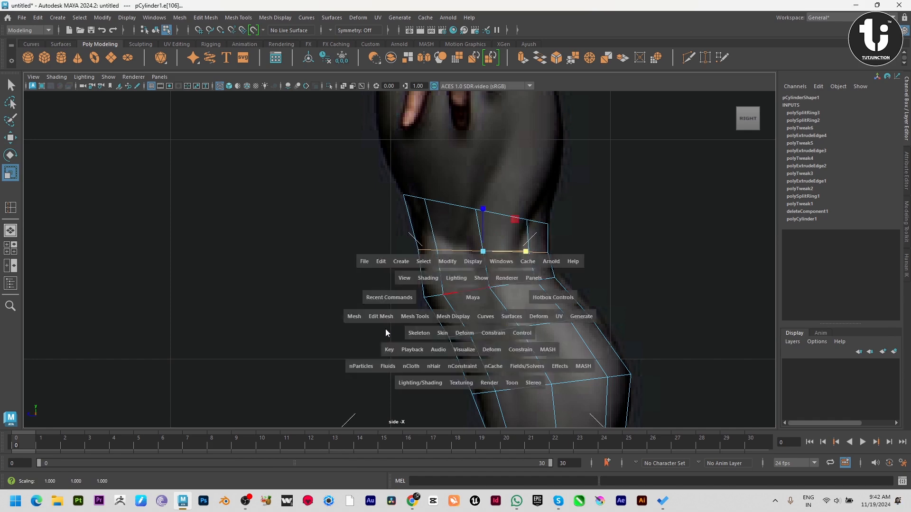
{"action": "middle_click_drag", "start_coordinate": [461, 243], "coordinate": [481, 308], "text": "alt"}
{"action": "middle_click_drag", "start_coordinate": [528, 164], "coordinate": [539, 245], "text": "alt"}
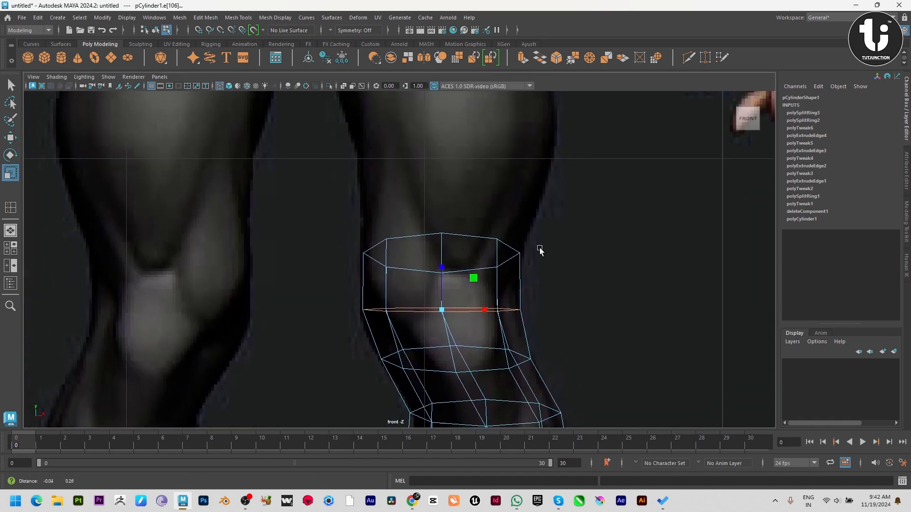
{"action": "double_click", "coordinate": [477, 237]}
{"action": "middle_click_drag", "start_coordinate": [477, 238], "coordinate": [481, 276], "text": "alt"}
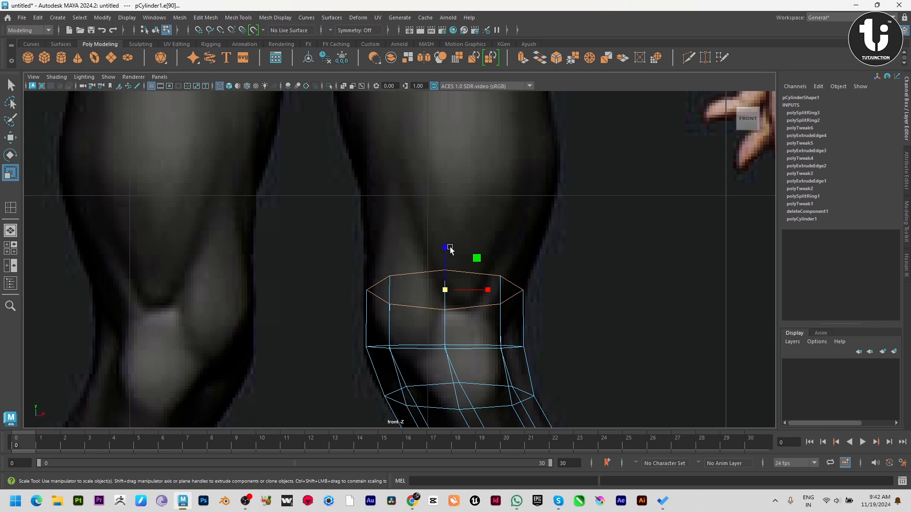
{"action": "double_click", "coordinate": [450, 271]}
{"action": "left_click_drag", "start_coordinate": [445, 247], "coordinate": [451, 310]}
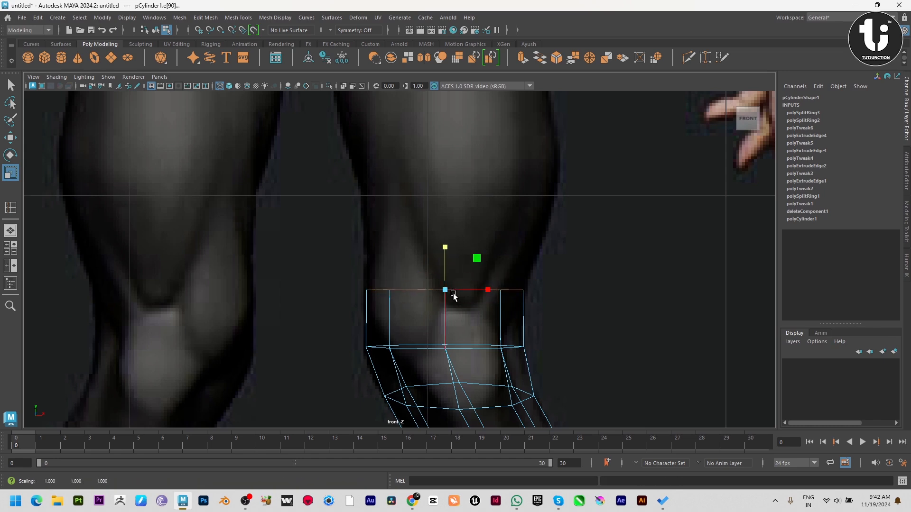
{"action": "scroll", "coordinate": [453, 296], "scroll_direction": "down", "scroll_amount": 5}
- In the side view, rotate the flattened top ring so it tilts down toward the back of the leg
{"action": "key", "text": "space"}
{"action": "key", "text": "space"}
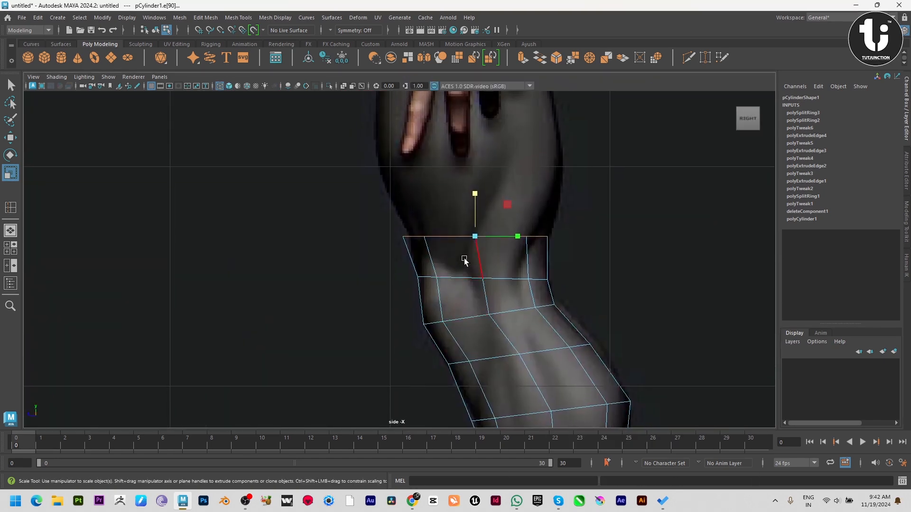
{"action": "key", "text": "e"}
{"action": "left_click_drag", "start_coordinate": [497, 204], "coordinate": [507, 209]}
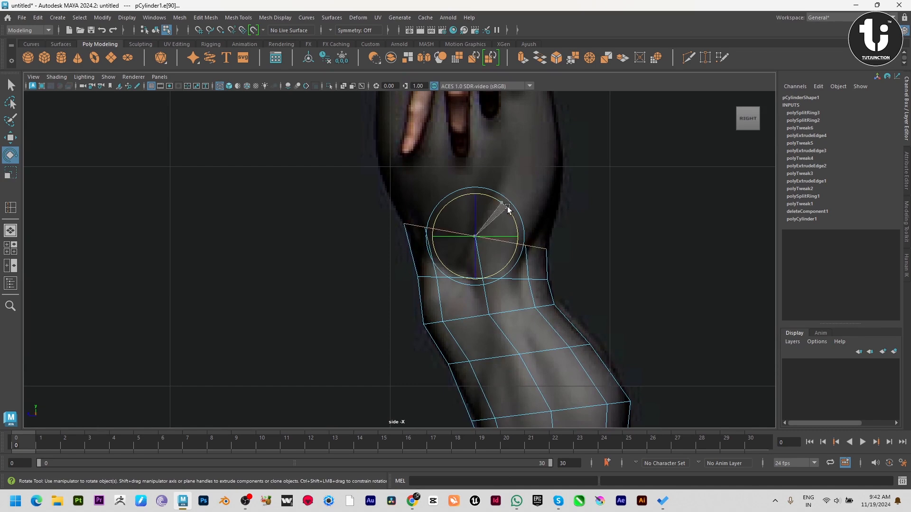
{"action": "key", "text": "w"}
{"action": "key", "text": "space"}
{"action": "key", "text": "space"}
{"action": "middle_click_drag", "start_coordinate": [372, 266], "coordinate": [380, 295], "text": "alt"}
{"action": "scroll", "coordinate": [572, 410], "scroll_direction": "up", "scroll_amount": 5}
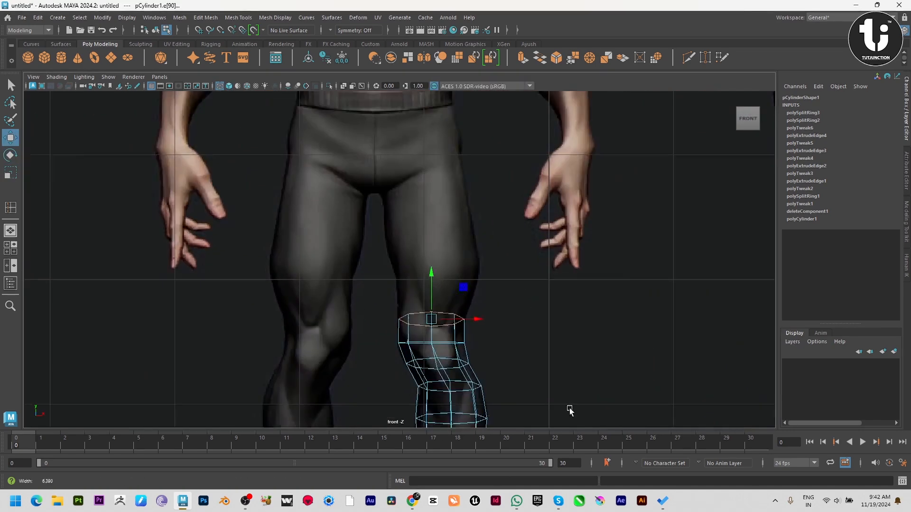
- In the front view, slightly widen the top ring above the knee, then extrude it upward to the lower thigh and flatten it
{"action": "key", "text": "r"}
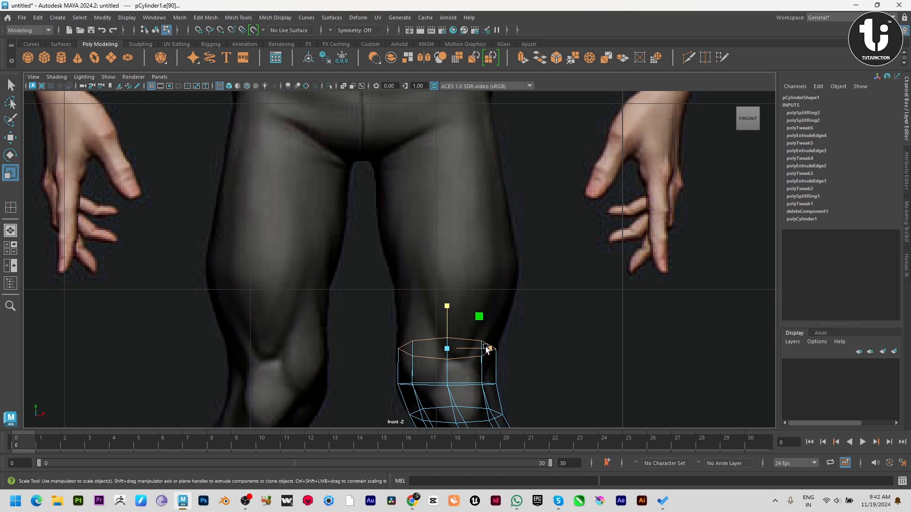
{"action": "left_click_drag", "start_coordinate": [487, 350], "coordinate": [488, 351]}
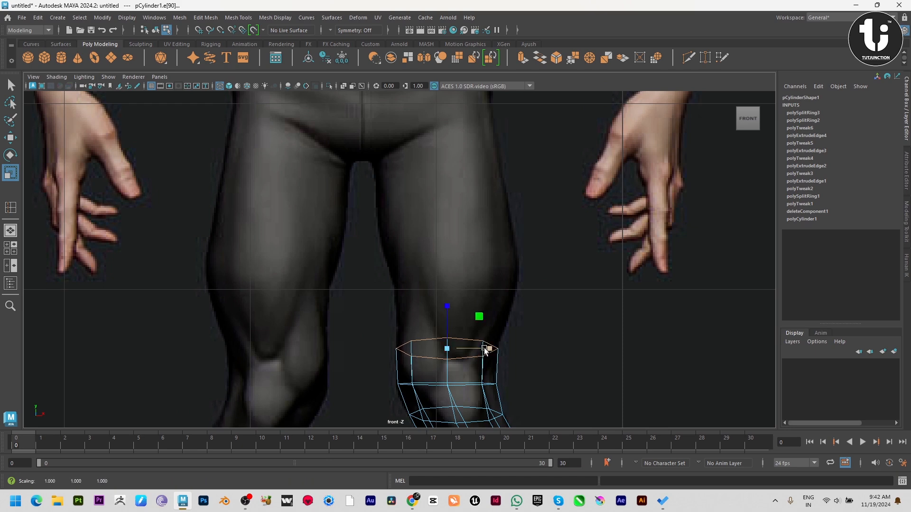
{"action": "key", "text": "w"}
{"action": "mouse_move", "coordinate": [447, 303]}
{"action": "left_mouse_down", "text": "shift"}
{"action": "mouse_move", "coordinate": [447, 234]}
{"action": "mouse_move", "coordinate": [448, 295]}
{"action": "left_mouse_up", "text": "shift"}
{"action": "key", "text": "r"}
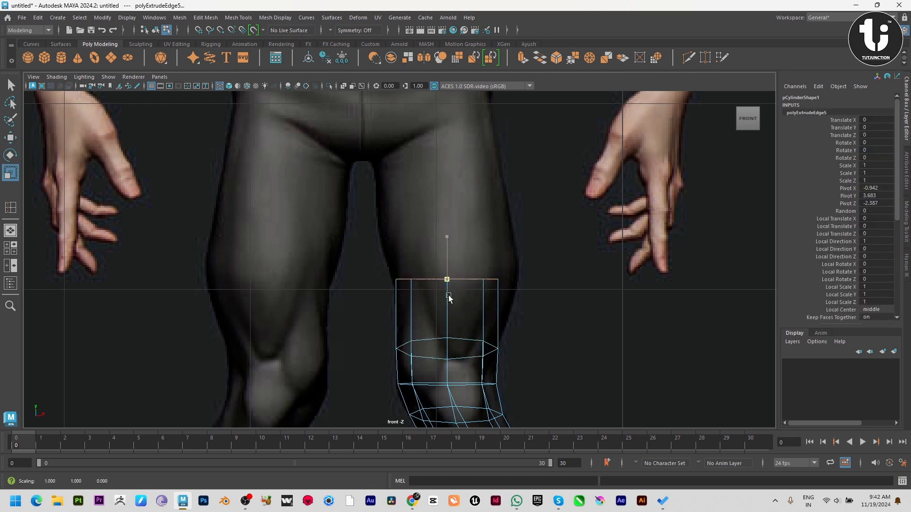
- Tilt the new lower-thigh ring up toward the outer thigh, widen it and move it to X about -0.89, Y about 4.09
{"action": "key", "text": "e"}
{"action": "left_click_drag", "start_coordinate": [478, 245], "coordinate": [472, 240]}
{"action": "key", "text": "r"}
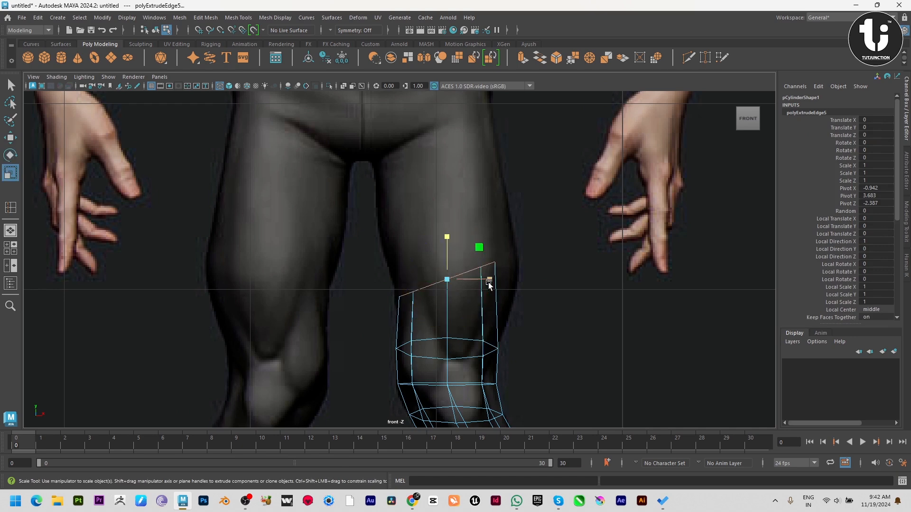
{"action": "left_click_drag", "start_coordinate": [490, 285], "coordinate": [502, 281]}
{"action": "key", "text": "w"}
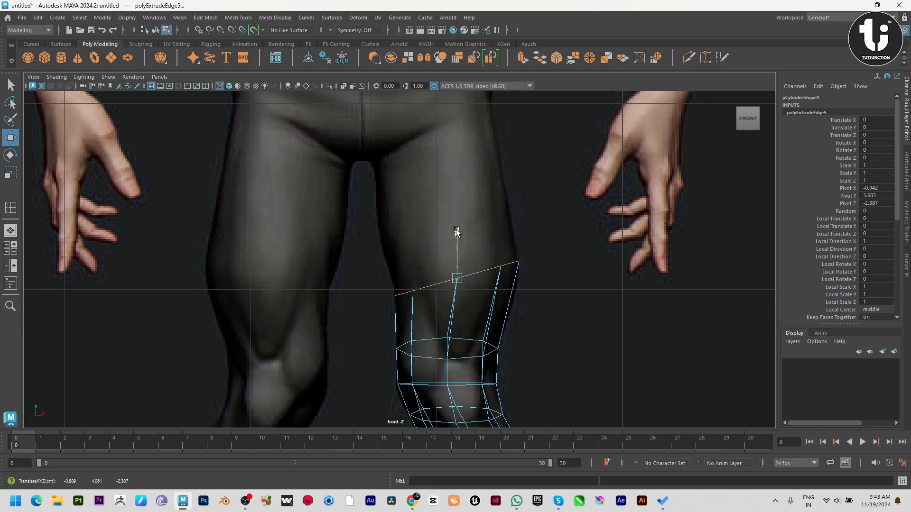
{"action": "left_click_drag", "start_coordinate": [456, 232], "coordinate": [455, 224]}
- In the side view, widen the lower-thigh ring and move it to Z about -2.355 to match the side outline
{"action": "key", "text": "space"}
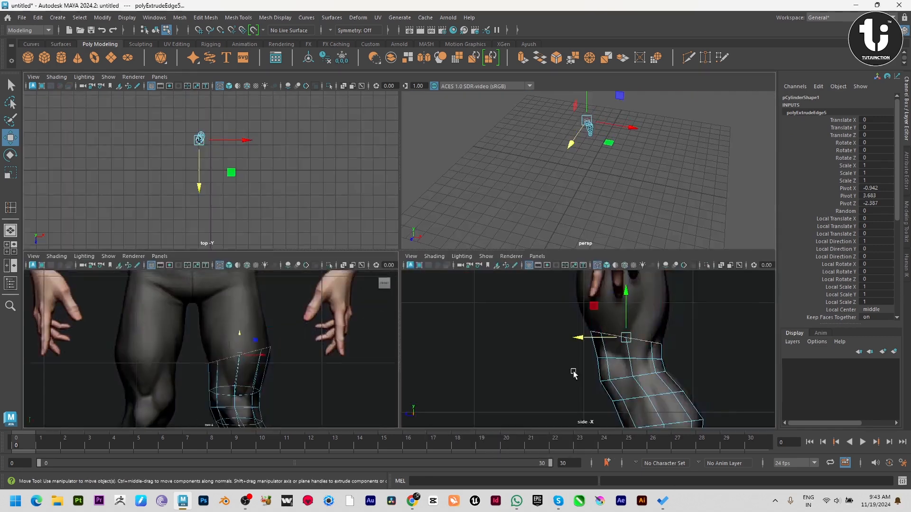
{"action": "key", "text": "space"}
{"action": "middle_click_drag", "start_coordinate": [495, 264], "coordinate": [512, 367], "text": "alt"}
{"action": "key", "text": "r"}
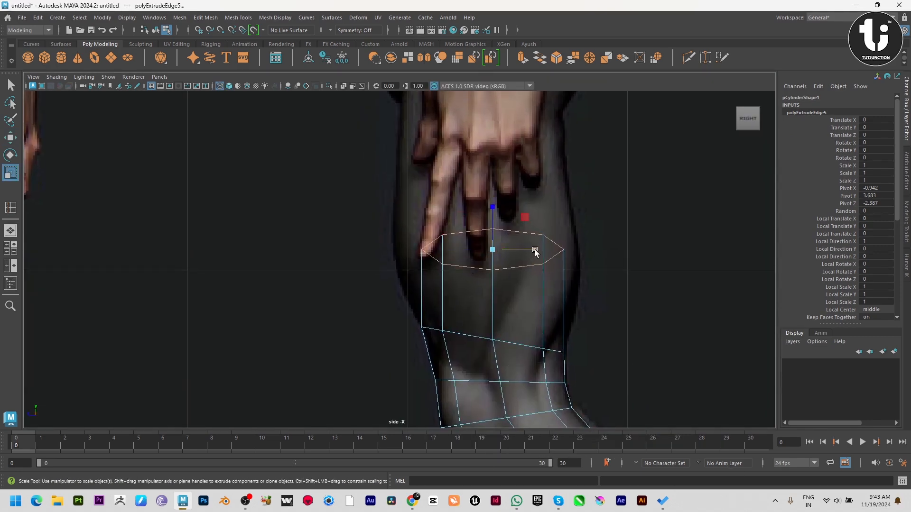
{"action": "left_click_drag", "start_coordinate": [535, 253], "coordinate": [549, 253]}
{"action": "key", "text": "w"}
{"action": "left_click_drag", "start_coordinate": [461, 250], "coordinate": [453, 250]}
- In the front view, insert an edge loop midway between the top two rings and fit it to the front outline
{"action": "key", "text": "space"}
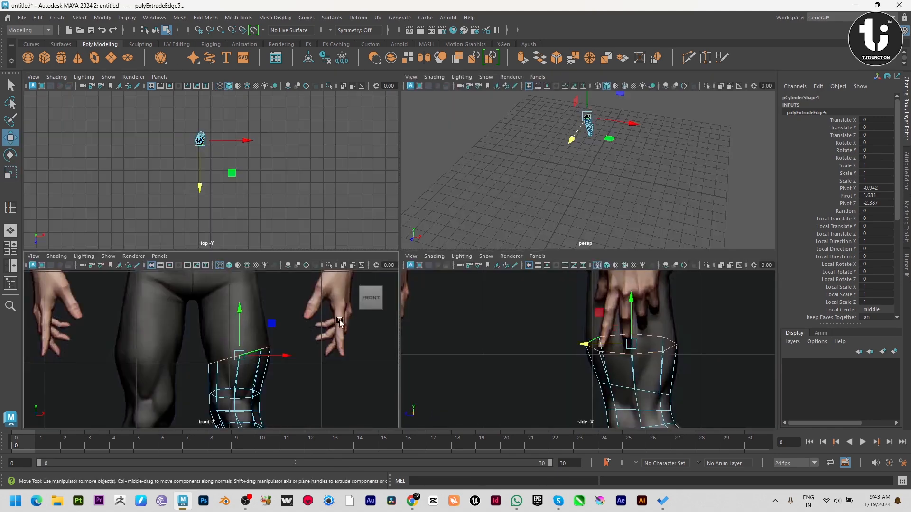
{"action": "key", "text": "space"}
{"action": "right_click_drag", "start_coordinate": [444, 276], "coordinate": [455, 222]}
{"action": "left_click_drag", "start_coordinate": [453, 305], "coordinate": [497, 308]}
{"action": "key", "text": "w"}
{"action": "key", "text": "r"}
{"action": "key", "text": "w"}
{"action": "left_click_drag", "start_coordinate": [495, 307], "coordinate": [498, 309]}
{"action": "key", "text": "r"}
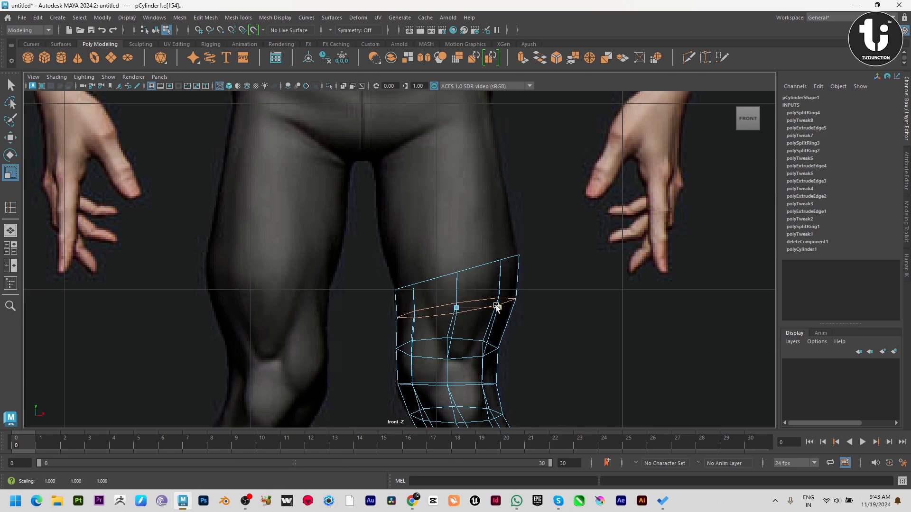
{"action": "key", "text": "w"}
- In the side view, widen the newly inserted loop above the knee to match the reference outline
{"action": "key", "text": "space"}
{"action": "key", "text": "space"}
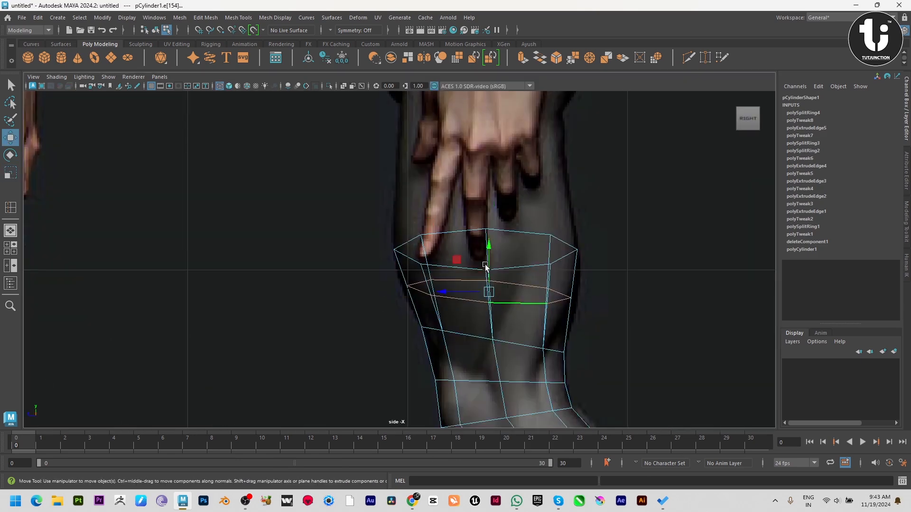
{"action": "scroll", "coordinate": [513, 315], "scroll_direction": "up", "scroll_amount": 2}
{"action": "key", "text": "r"}
{"action": "left_click_drag", "start_coordinate": [541, 260], "coordinate": [539, 263]}
{"action": "middle_click_drag", "start_coordinate": [538, 261], "coordinate": [549, 308], "text": "alt"}
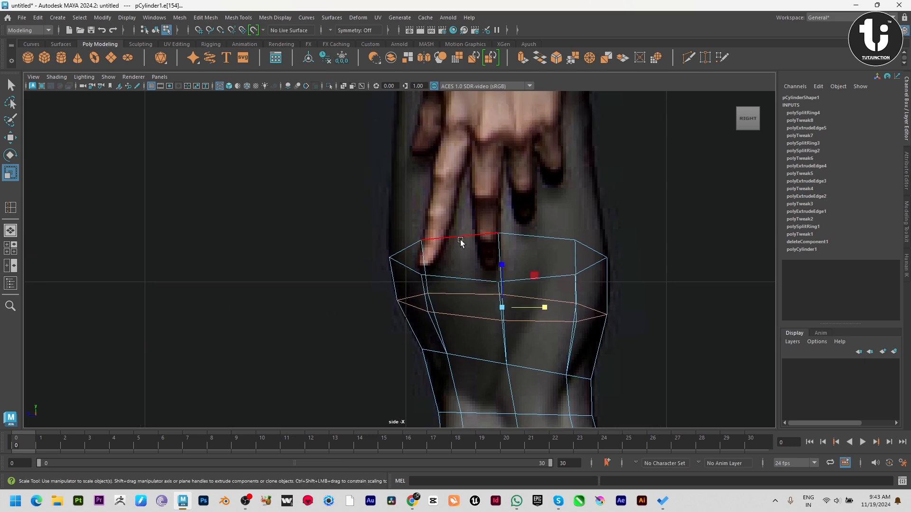
- In the front view, extrude the top thigh ring upward to crotch height, shift it inward and flatten it
{"action": "key", "text": "space"}
{"action": "key", "text": "space"}
{"action": "middle_click_drag", "start_coordinate": [366, 323], "coordinate": [380, 377], "text": "alt"}
{"action": "key", "text": "w"}
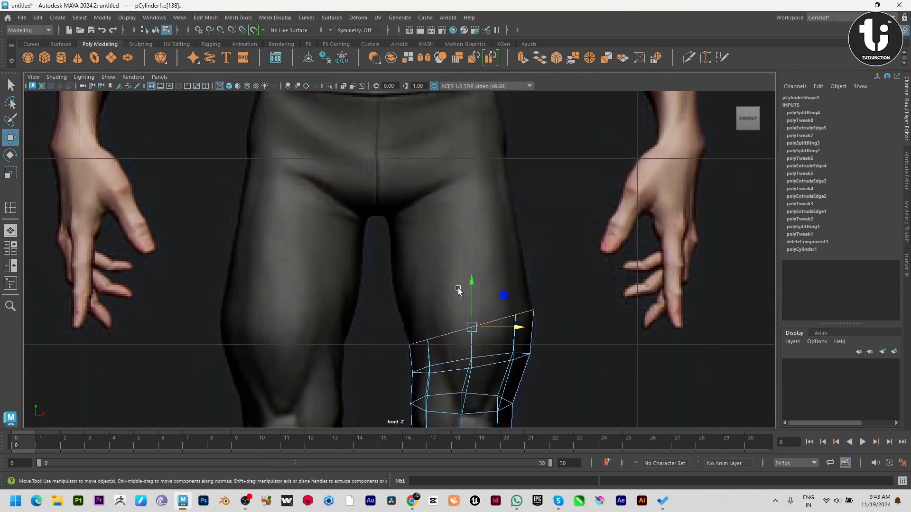
{"action": "left_click_drag", "start_coordinate": [472, 279], "coordinate": [465, 192], "text": "shift"}
{"action": "left_click_drag", "start_coordinate": [514, 237], "coordinate": [497, 236]}
{"action": "key", "text": "r"}
{"action": "left_click_drag", "start_coordinate": [453, 194], "coordinate": [453, 215]}
- Tilt the upper-thigh ring up toward the outer hip, move it to X about -1.02, Y about 4.82, and widen it
{"action": "key", "text": "w"}
{"action": "key", "text": "e"}
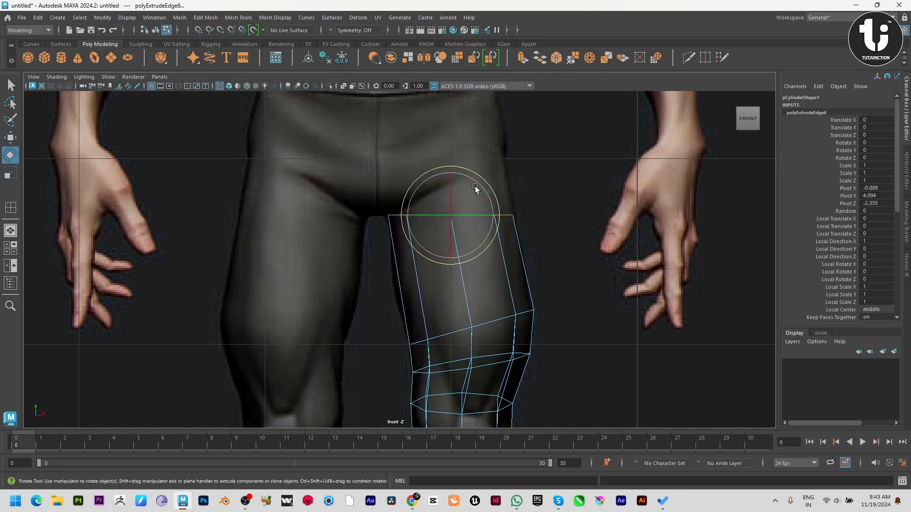
{"action": "left_click_drag", "start_coordinate": [470, 162], "coordinate": [474, 165]}
{"action": "key", "text": "w"}
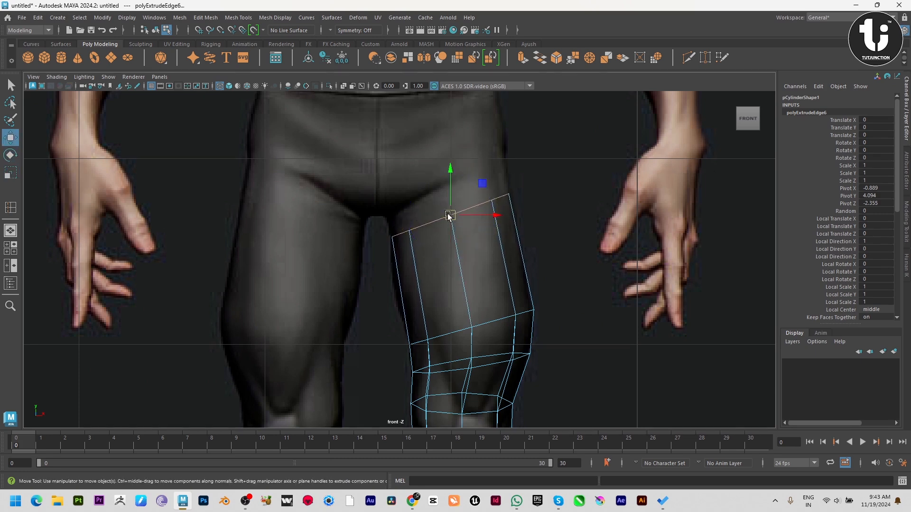
{"action": "left_click_drag", "start_coordinate": [450, 215], "coordinate": [493, 192]}
{"action": "key", "text": "r"}
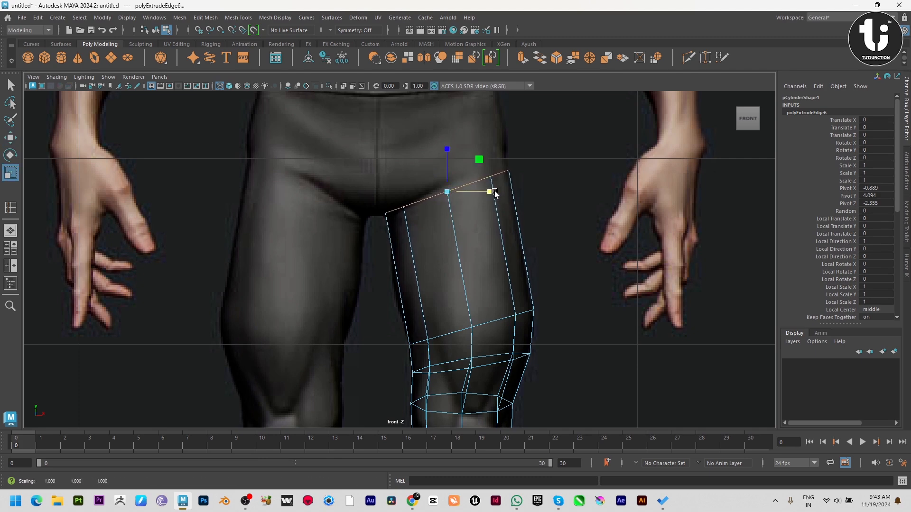
- Insert an edge loop around the middle of the thigh and adjust its width and position to the front outline
{"action": "right_click_drag", "start_coordinate": [474, 216], "coordinate": [532, 157]}
{"action": "right_click_drag", "start_coordinate": [532, 156], "coordinate": [470, 169], "text": "shift"}
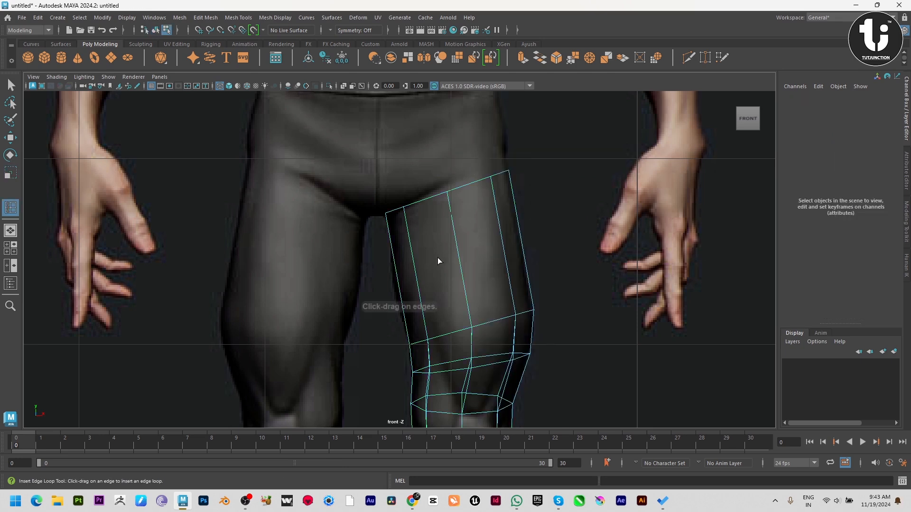
{"action": "left_click_drag", "start_coordinate": [414, 264], "coordinate": [429, 284]}
{"action": "key", "text": "r"}
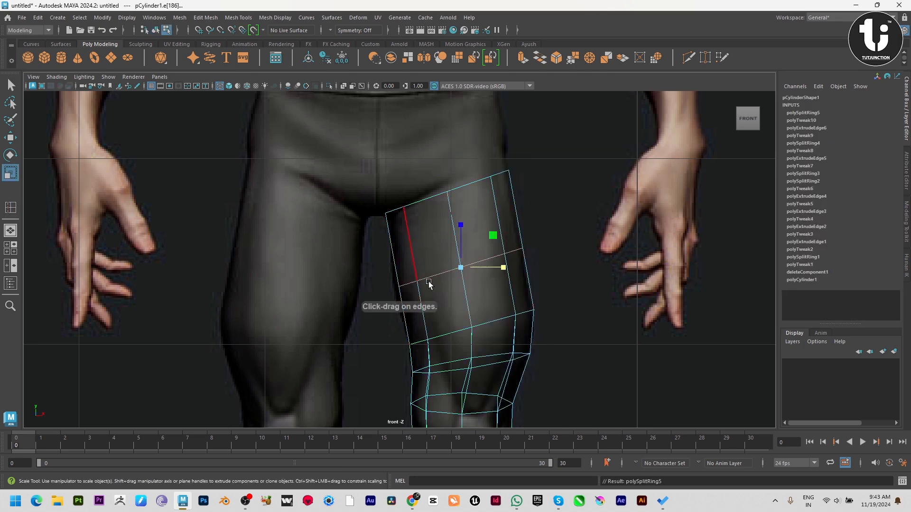
{"action": "left_click_drag", "start_coordinate": [503, 268], "coordinate": [497, 264]}
{"action": "key", "text": "w"}
{"action": "key", "text": "r"}
{"action": "key", "text": "w"}
{"action": "key", "text": "r"}
{"action": "key", "text": "w"}
- In the side view, narrow the mid-thigh loop and move it forward to Z about -2.336
{"action": "key", "text": "space"}
{"action": "key", "text": "space"}
{"action": "middle_click_drag", "start_coordinate": [496, 265], "coordinate": [490, 380], "text": "alt"}
{"action": "key", "text": "r"}
{"action": "left_click_drag", "start_coordinate": [538, 294], "coordinate": [530, 294]}
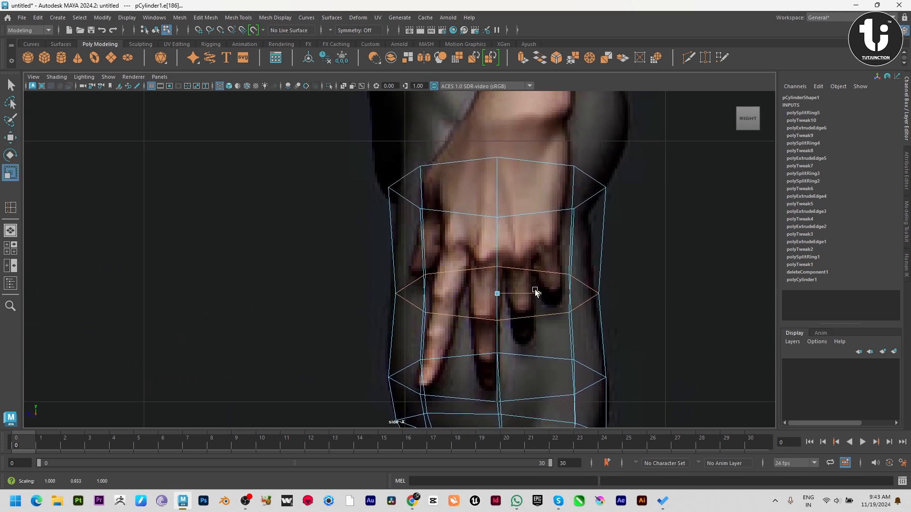
{"action": "key", "text": "w"}
{"action": "left_click", "coordinate": [523, 299]}
{"action": "key", "text": "ctrl+z"}
{"action": "left_click_drag", "start_coordinate": [456, 293], "coordinate": [452, 293]}
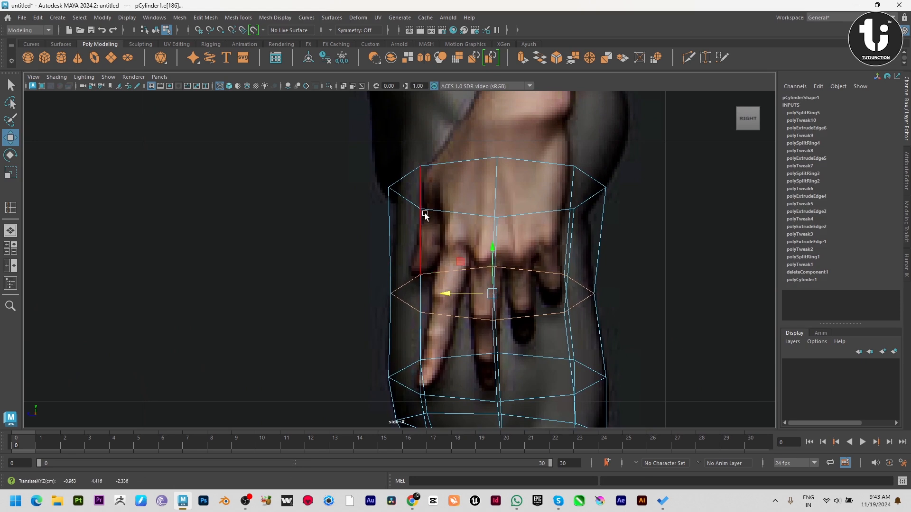
- Select the top thigh ring, move it forward to Z about -2.325 and scale its depth to about 0.91
{"action": "left_click_drag", "start_coordinate": [473, 185], "coordinate": [450, 190]}
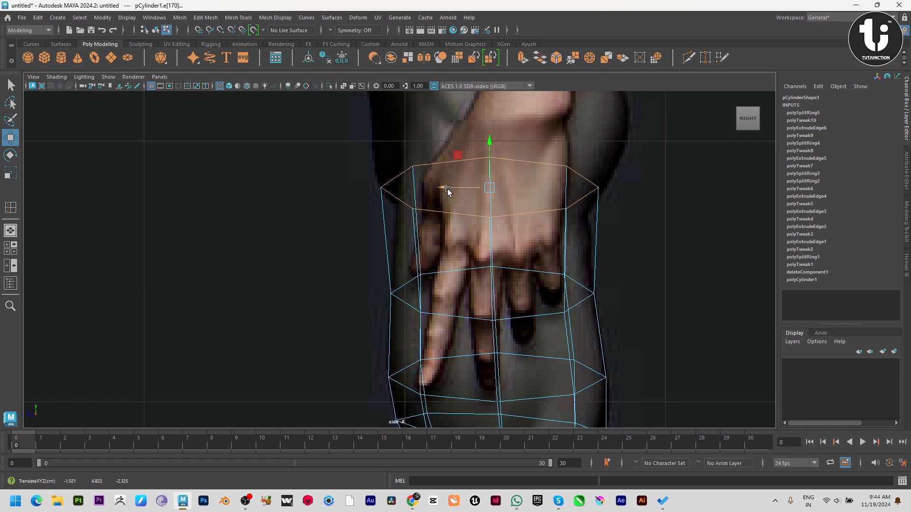
{"action": "key", "text": "r"}
{"action": "left_click_drag", "start_coordinate": [533, 188], "coordinate": [530, 187]}
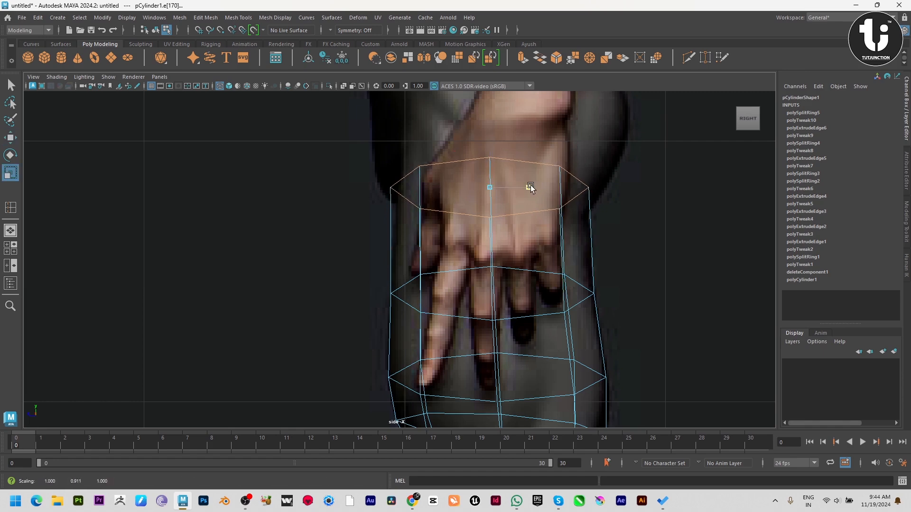
- In the front view, extrude the top ring up to the waistband at Y about 5.5 and flatten it
{"action": "key", "text": "space"}
{"action": "key", "text": "space"}
{"action": "middle_click_drag", "start_coordinate": [440, 213], "coordinate": [441, 324], "text": "alt"}
{"action": "key", "text": "w"}
{"action": "left_click_drag", "start_coordinate": [444, 257], "coordinate": [460, 230], "text": "shift"}
{"action": "key", "text": "r"}
{"action": "key", "text": "w"}
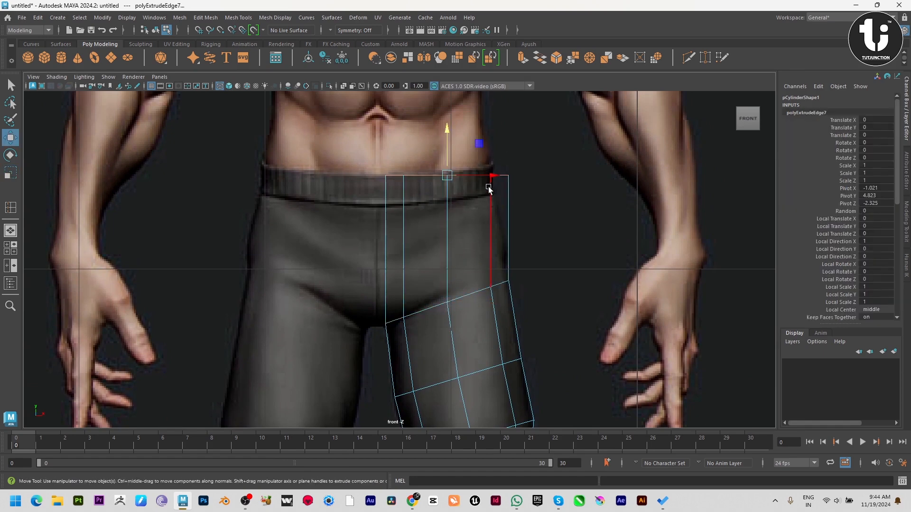
- Select the outer vertices of the waist ring and move them inward to fit the waistband in the front view
{"action": "right_click_drag", "start_coordinate": [489, 188], "coordinate": [404, 178]}
{"action": "left_click_drag", "start_coordinate": [423, 163], "coordinate": [556, 217]}
{"action": "left_click_drag", "start_coordinate": [528, 176], "coordinate": [518, 175]}
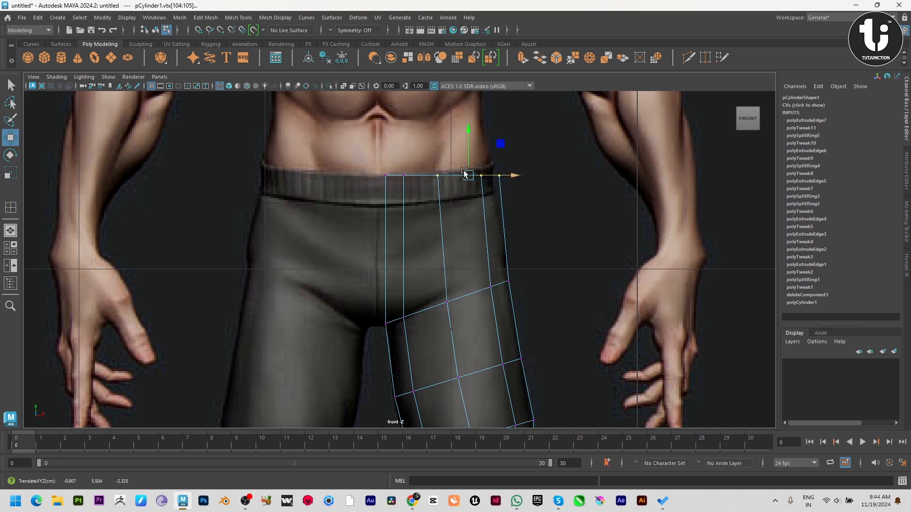
{"action": "left_click_drag", "start_coordinate": [415, 160], "coordinate": [456, 226]}
- In the side view, select all waist ring vertices, widen the ring and move it forward to Z about -2.25
{"action": "key", "text": "space"}
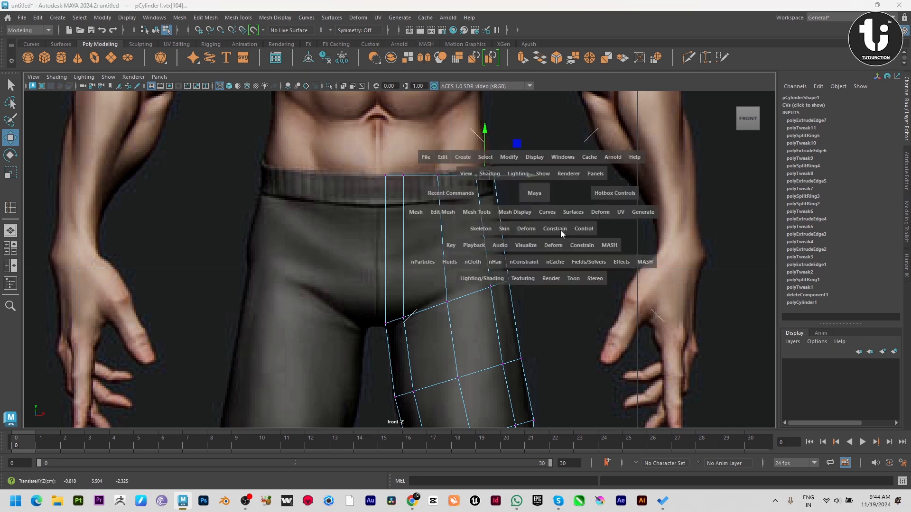
{"action": "left_click_drag", "start_coordinate": [529, 177], "coordinate": [569, 178]}
{"action": "middle_click_drag", "start_coordinate": [476, 379], "coordinate": [463, 436], "text": "alt"}
{"action": "left_click_drag", "start_coordinate": [331, 177], "coordinate": [610, 248]}
{"action": "key", "text": "r"}
{"action": "left_click_drag", "start_coordinate": [520, 208], "coordinate": [525, 206]}
{"action": "key", "text": "w"}
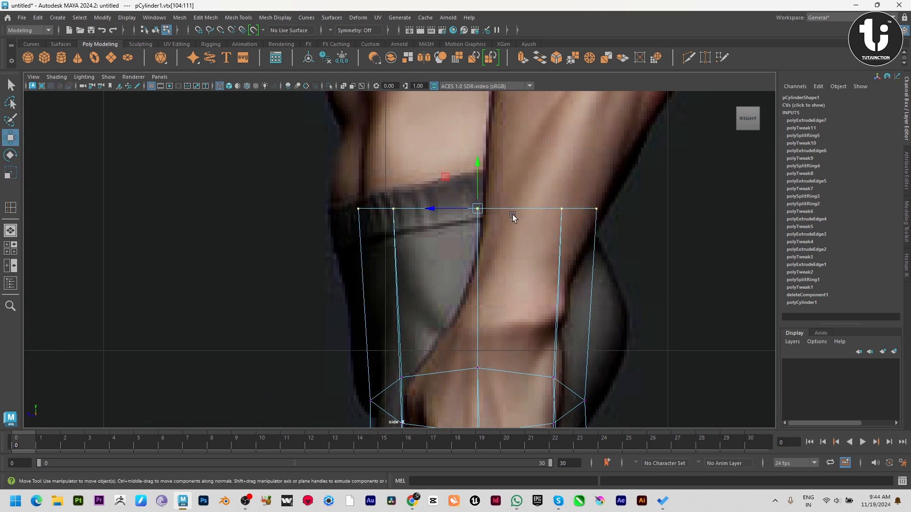
{"action": "left_click_drag", "start_coordinate": [450, 212], "coordinate": [428, 212]}
{"action": "key", "text": "r"}
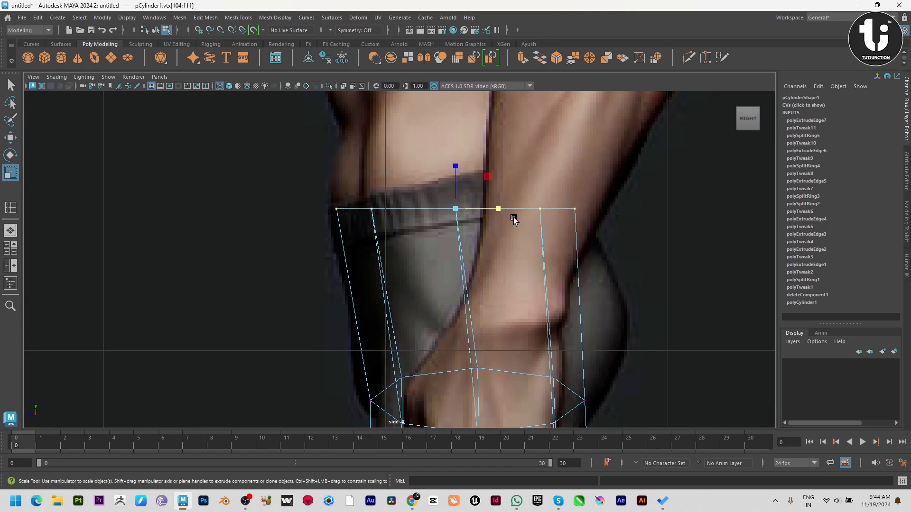
{"action": "left_click_drag", "start_coordinate": [492, 212], "coordinate": [494, 212]}
{"action": "key", "text": "w"}
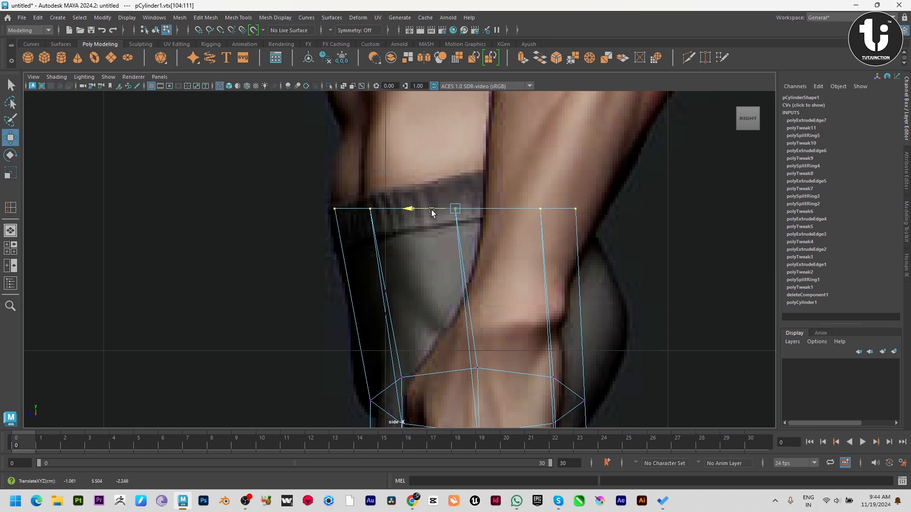
{"action": "left_click_drag", "start_coordinate": [432, 211], "coordinate": [430, 212]}
- Insert an edge loop around the hips between the waist and upper-thigh rings and widen it slightly
{"action": "middle_click_drag", "start_coordinate": [538, 255], "coordinate": [524, 163], "text": "alt"}
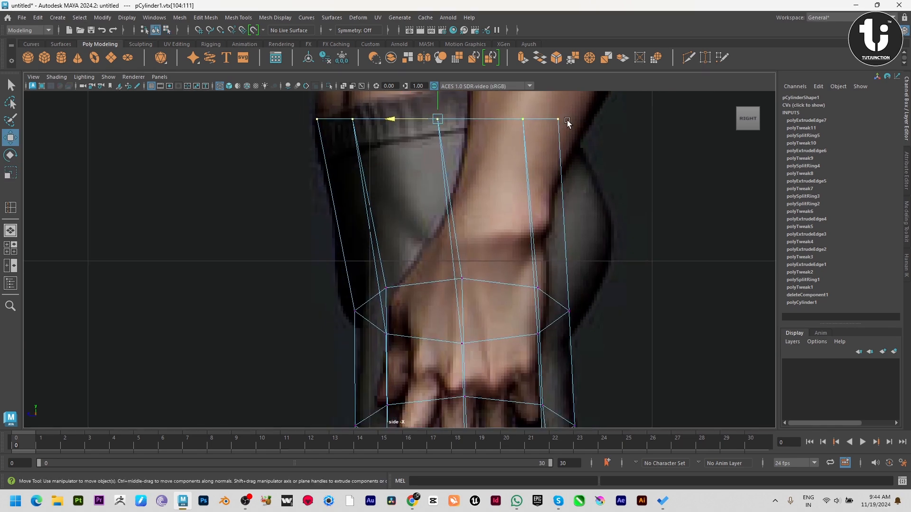
{"action": "right_click_drag", "start_coordinate": [525, 164], "coordinate": [567, 120]}
{"action": "right_click_drag", "start_coordinate": [566, 120], "coordinate": [497, 148], "text": "shift"}
{"action": "left_click_drag", "start_coordinate": [445, 168], "coordinate": [446, 186]}
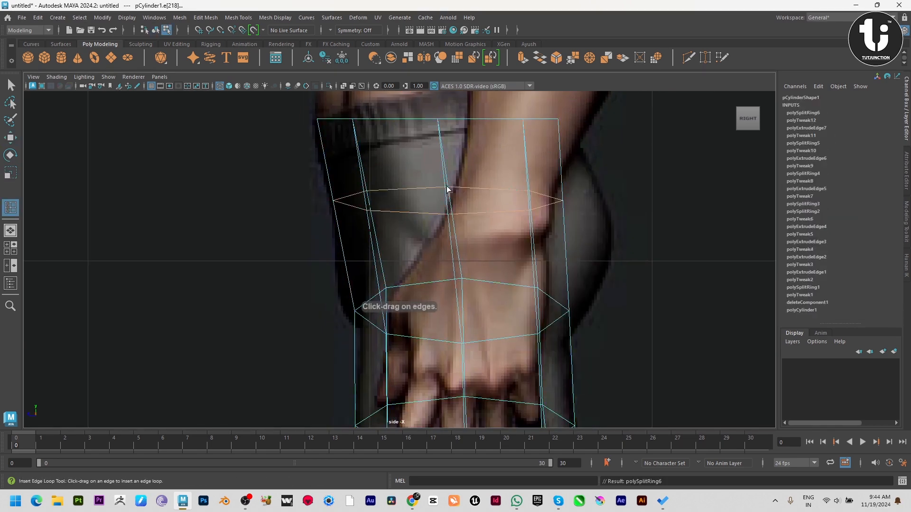
{"action": "key", "text": "w"}
{"action": "key", "text": "r"}
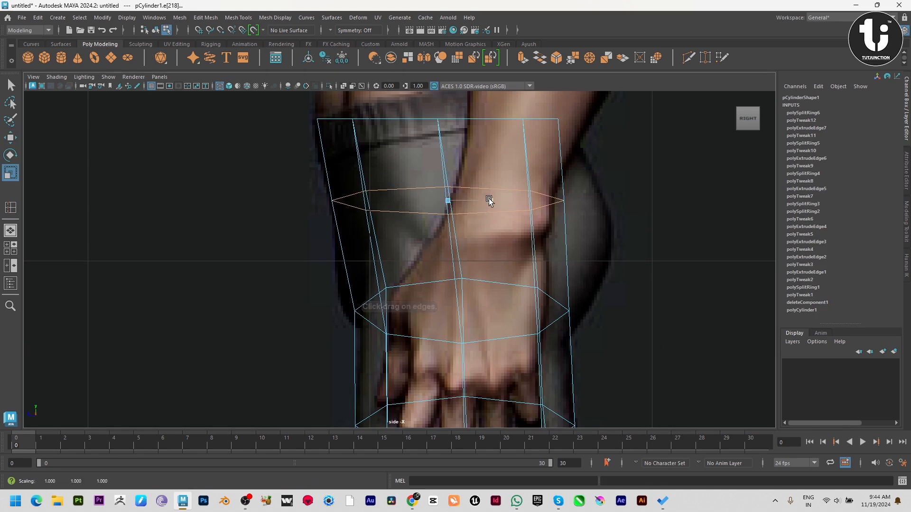
{"action": "key", "text": "w"}
- Move the rear vertices of the hip loop backward to Z about -2.766 to follow the buttock outline
{"action": "right_click_drag", "start_coordinate": [551, 200], "coordinate": [508, 195]}
{"action": "left_click_drag", "start_coordinate": [518, 177], "coordinate": [584, 215]}
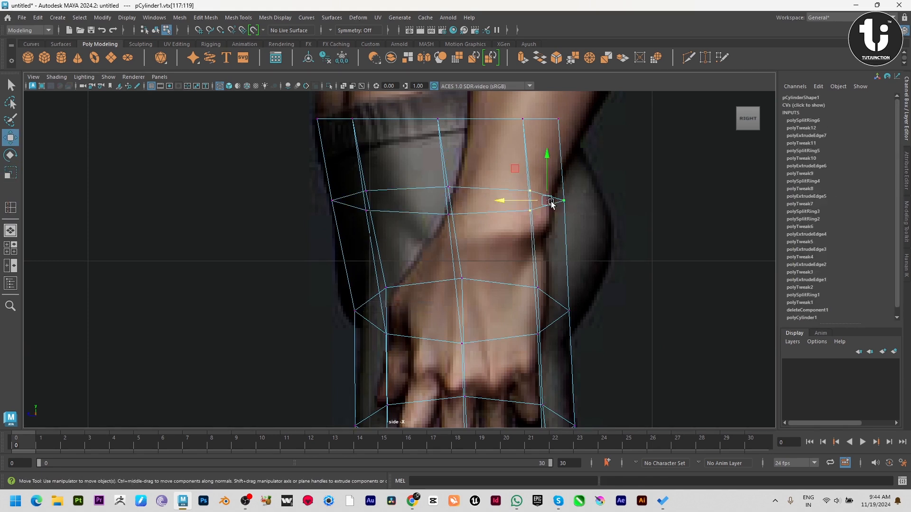
{"action": "left_click_drag", "start_coordinate": [511, 204], "coordinate": [548, 208]}
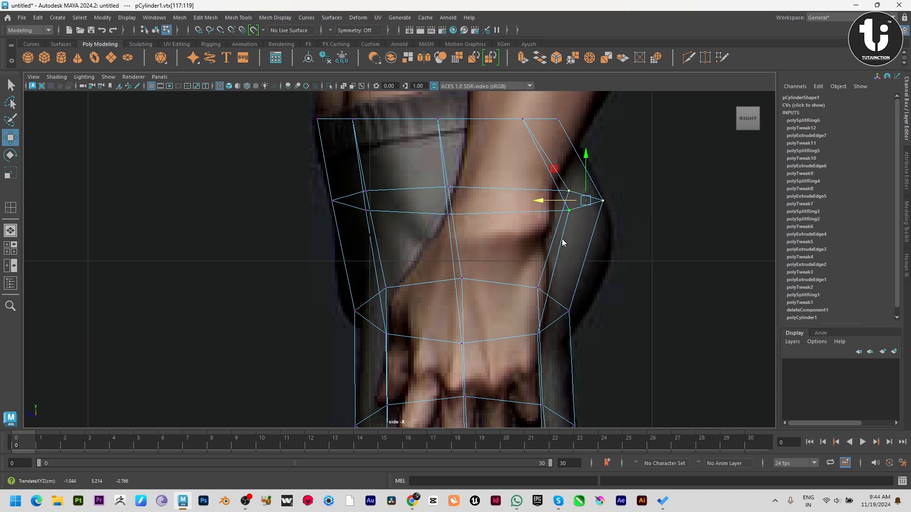
- Insert another edge loop around the lower buttock, between the hip loop and the upper-thigh ring
{"action": "key", "text": "F8"}
{"action": "right_click", "coordinate": [657, 169], "text": "shift"}
{"action": "right_click_drag", "start_coordinate": [568, 195], "coordinate": [569, 197], "text": "shift"}
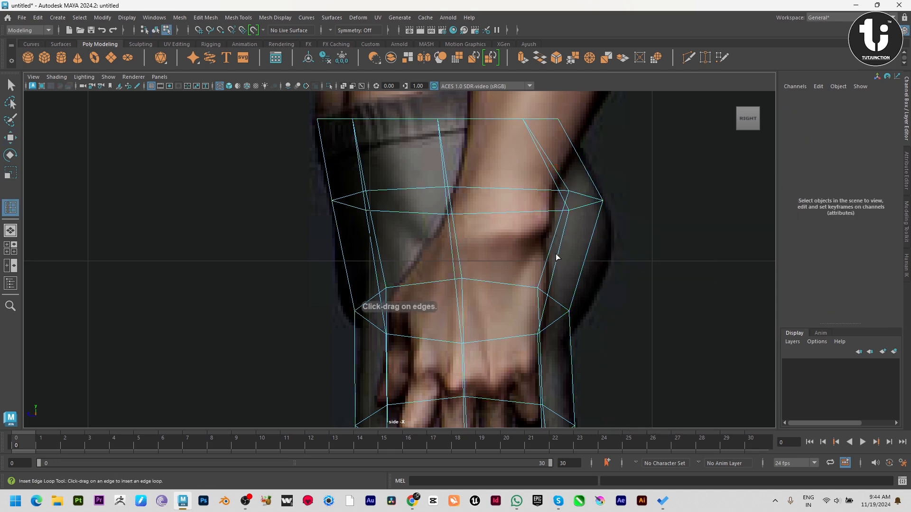
{"action": "left_click_drag", "start_coordinate": [556, 257], "coordinate": [555, 262]}
{"action": "key", "text": "w"}
- Move the lower-buttock loop's rear vertices back to the outline and the upper-thigh ring's rear vertices to Z about -2.67
{"action": "right_click_drag", "start_coordinate": [450, 232], "coordinate": [392, 224]}
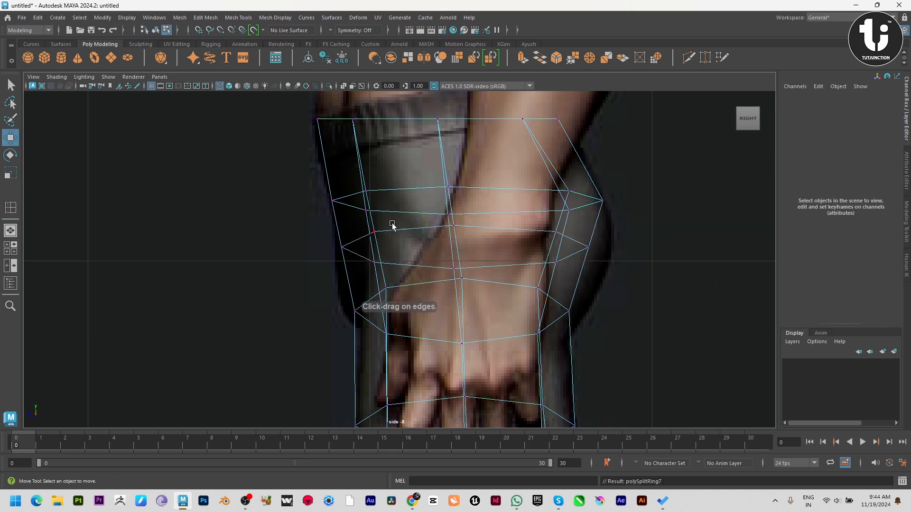
{"action": "left_click_drag", "start_coordinate": [534, 238], "coordinate": [607, 261]}
{"action": "left_click_drag", "start_coordinate": [542, 250], "coordinate": [583, 260]}
{"action": "left_click_drag", "start_coordinate": [523, 280], "coordinate": [577, 356]}
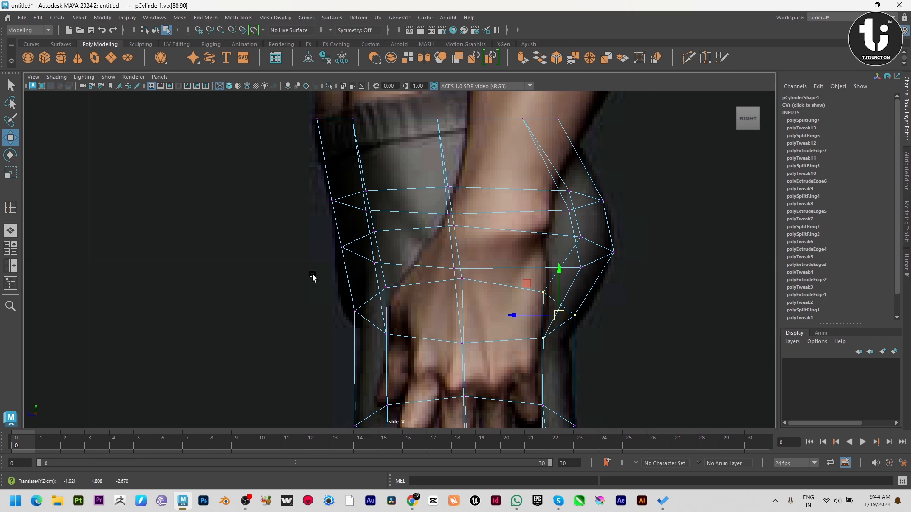
- Move the front vertices of the upper-thigh ring and the lower-buttock loop forward to the side-reference outline, the latter to Z about -1.94
{"action": "left_click_drag", "start_coordinate": [325, 284], "coordinate": [413, 363]}
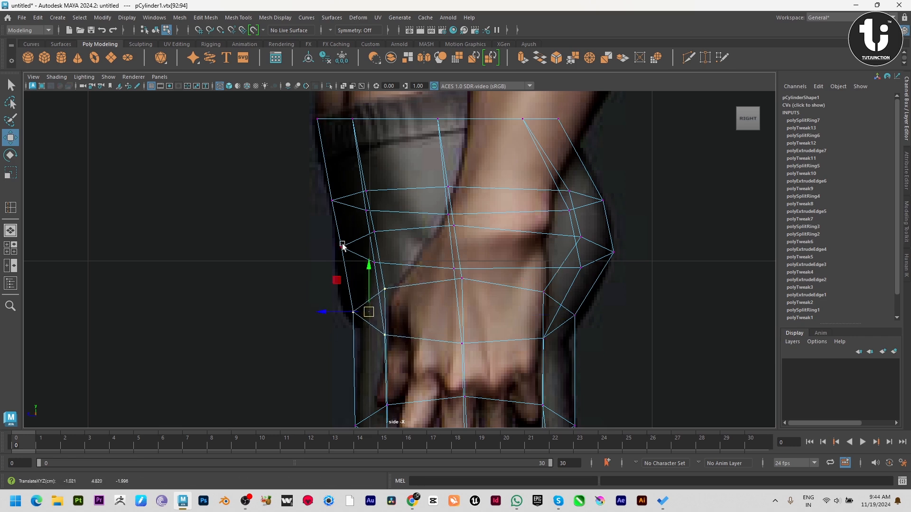
{"action": "left_click_drag", "start_coordinate": [329, 219], "coordinate": [406, 280]}
{"action": "left_click_drag", "start_coordinate": [361, 247], "coordinate": [355, 257]}
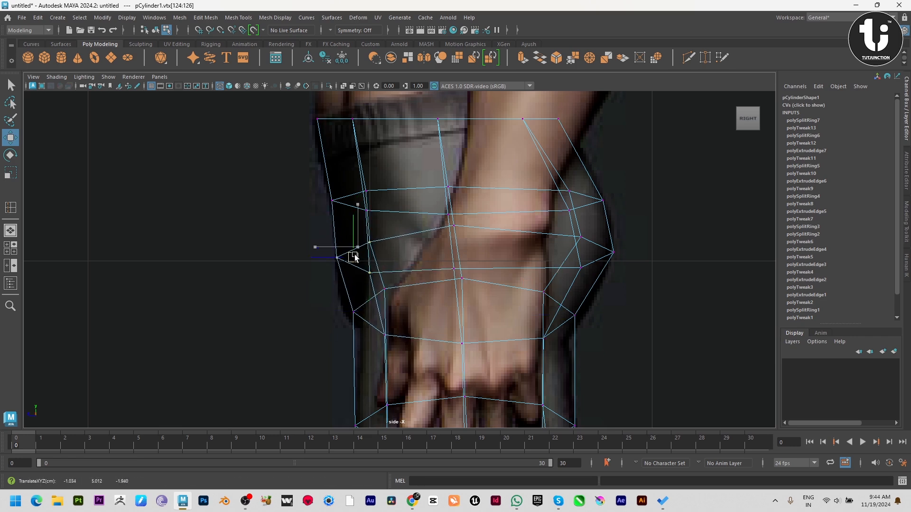
{"action": "key", "text": "space"}
{"action": "key", "text": "space"}
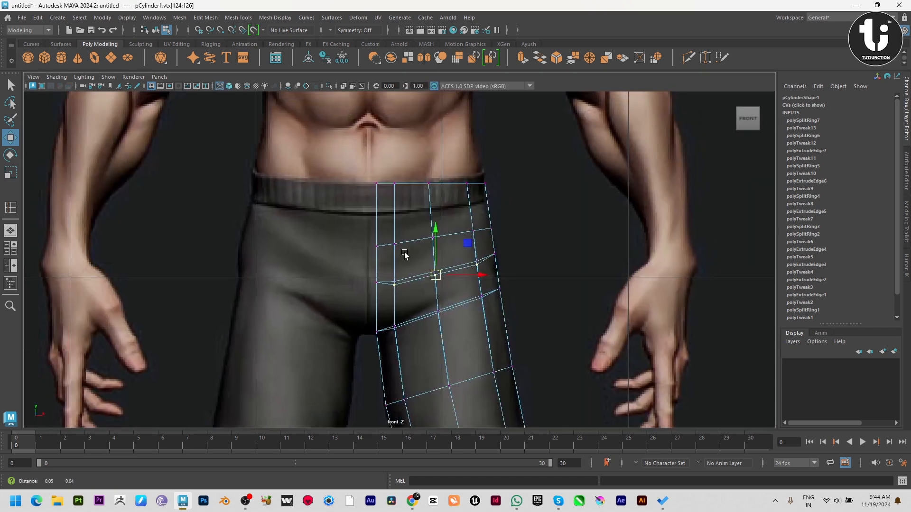
- Move the outer vertices of the two hip loops outward to X about -0.766 to follow the front-reference outline
{"action": "scroll", "coordinate": [407, 254], "scroll_direction": "up", "scroll_amount": 5}
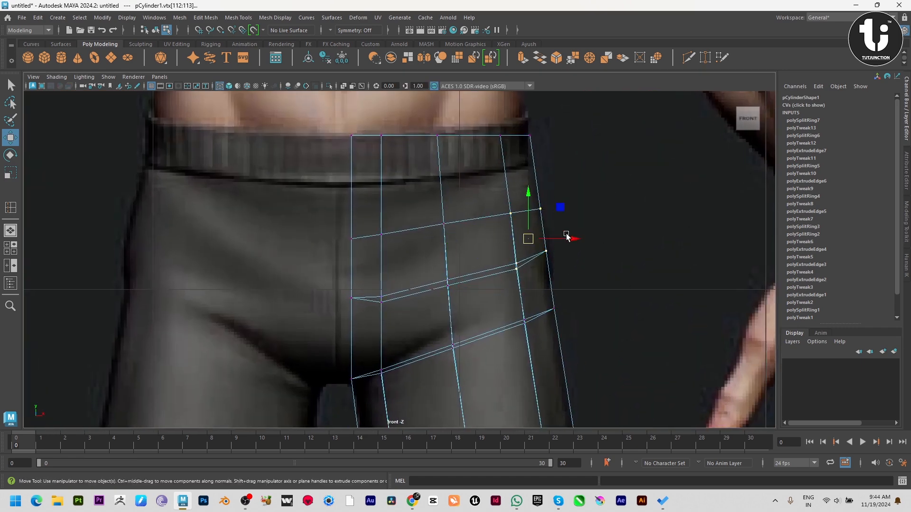
{"action": "left_click_drag", "start_coordinate": [572, 238], "coordinate": [573, 240]}
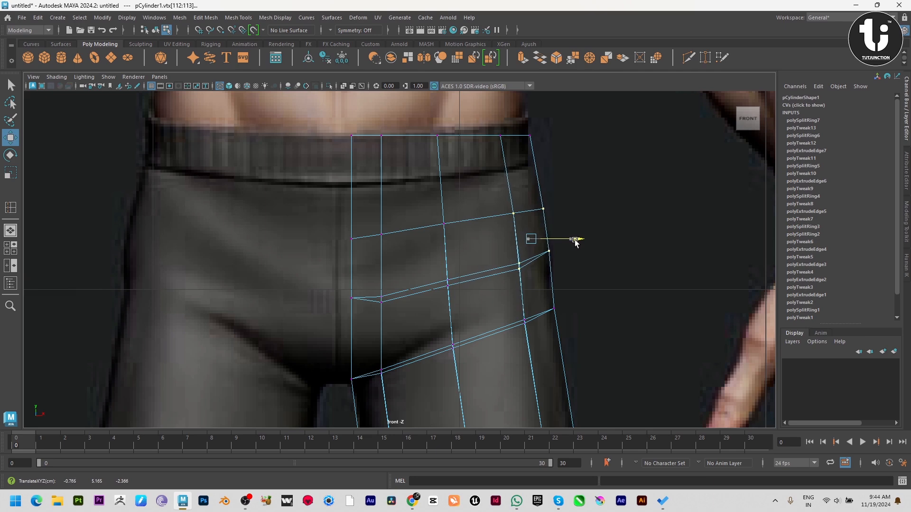
{"action": "key", "text": "space"}
{"action": "left_click_drag", "start_coordinate": [665, 189], "coordinate": [677, 177]}
{"action": "key", "text": "f"}
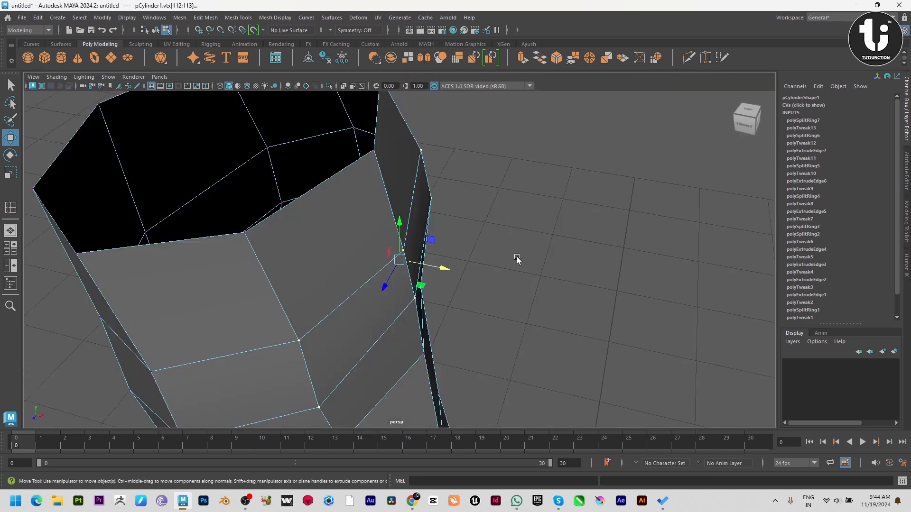
{"action": "left_click_drag", "start_coordinate": [434, 308], "coordinate": [464, 264], "text": "alt"}
{"action": "scroll", "coordinate": [232, 264], "scroll_direction": "down", "scroll_amount": 2}
{"action": "right_click_drag", "start_coordinate": [231, 265], "coordinate": [143, 265], "text": "alt"}
{"action": "middle_click_drag", "start_coordinate": [370, 315], "coordinate": [374, 274], "text": "alt"}
{"action": "right_click_drag", "start_coordinate": [374, 274], "coordinate": [463, 315], "text": "alt"}
{"action": "left_click_drag", "start_coordinate": [463, 315], "coordinate": [448, 302], "text": "alt"}
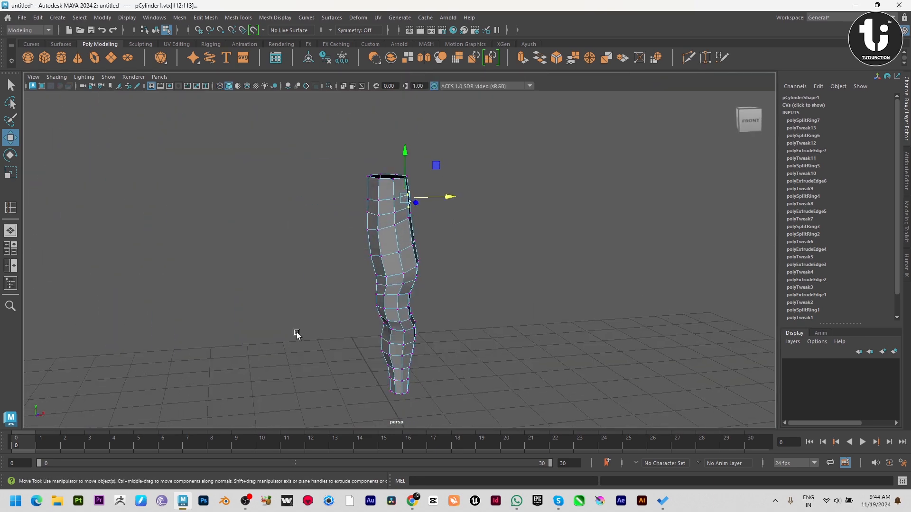
- Delete the narrow strip of inner faces running from the waist down to the crotch
{"action": "key", "text": "space"}
{"action": "key", "text": "space"}
{"action": "middle_click_drag", "start_coordinate": [387, 326], "coordinate": [415, 315], "text": "alt"}
{"action": "right_click_drag", "start_coordinate": [408, 238], "coordinate": [408, 287]}
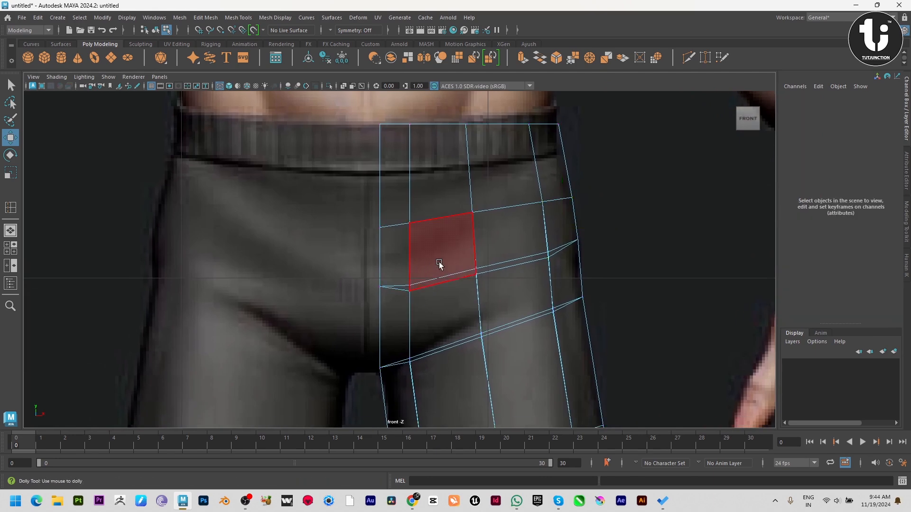
{"action": "right_click_drag", "start_coordinate": [439, 262], "coordinate": [390, 219], "text": "alt"}
{"action": "left_click_drag", "start_coordinate": [392, 299], "coordinate": [391, 300]}
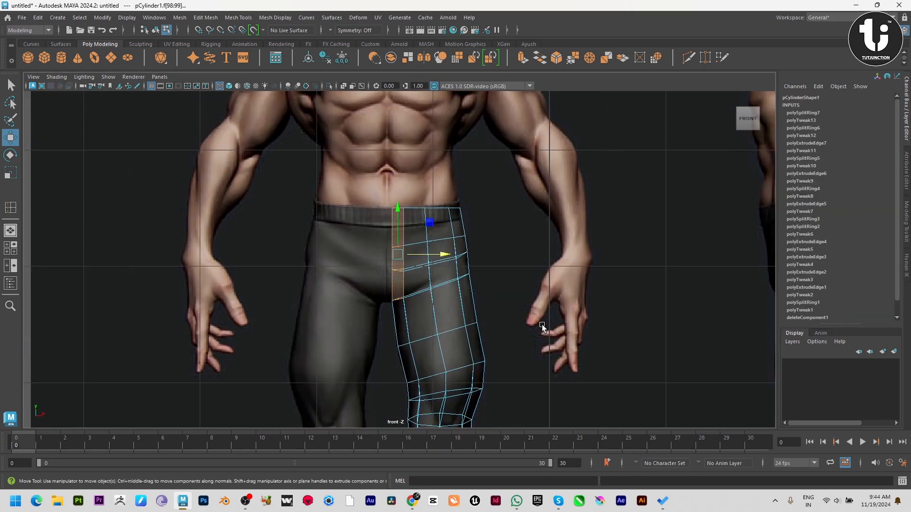
{"action": "key", "text": "Delete"}
{"action": "key", "text": "space"}
{"action": "left_click_drag", "start_coordinate": [567, 239], "coordinate": [594, 130]}
{"action": "left_click_drag", "start_coordinate": [527, 203], "coordinate": [398, 248], "text": "alt"}
- Extrude the inner opening's border edges flattened to X scale 0, and move them to the body's centre line at X about -1.418
{"action": "left_click", "coordinate": [349, 142]}
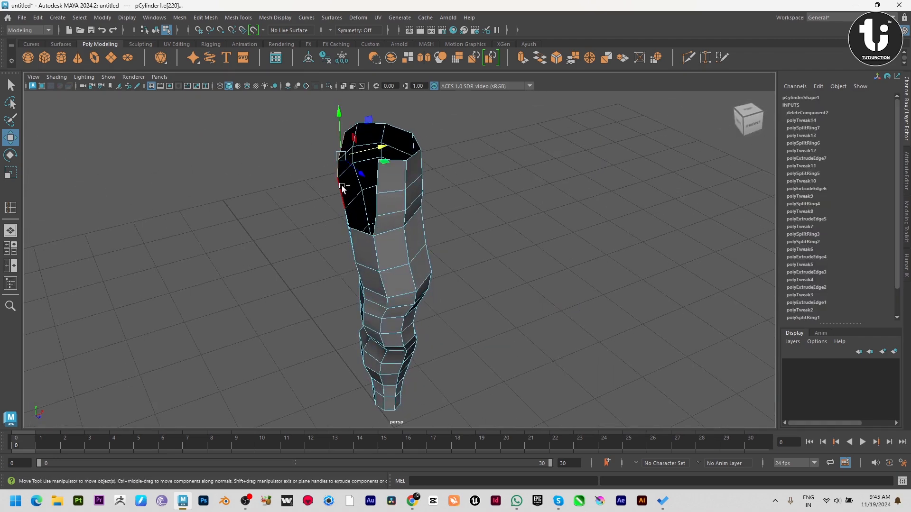
{"action": "left_click_drag", "start_coordinate": [369, 243], "coordinate": [389, 233], "text": "alt"}
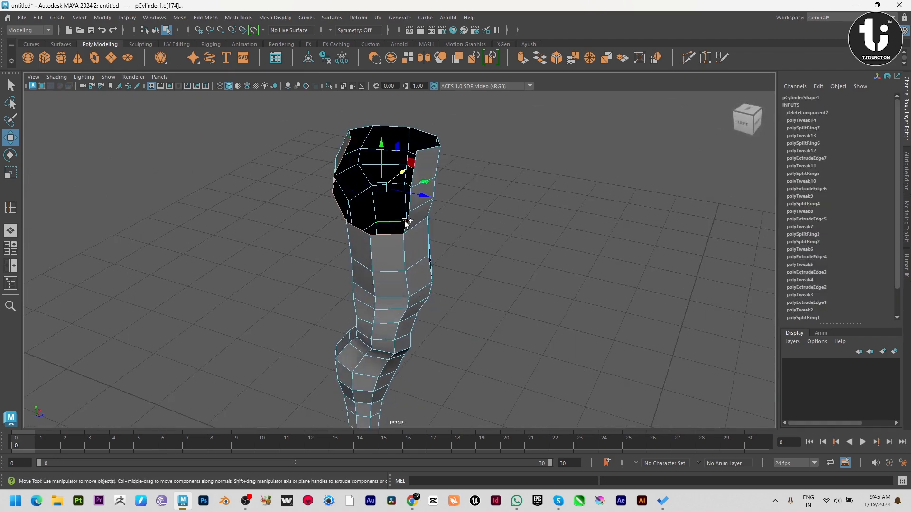
{"action": "scroll", "coordinate": [436, 213], "scroll_direction": "up", "scroll_amount": 3}
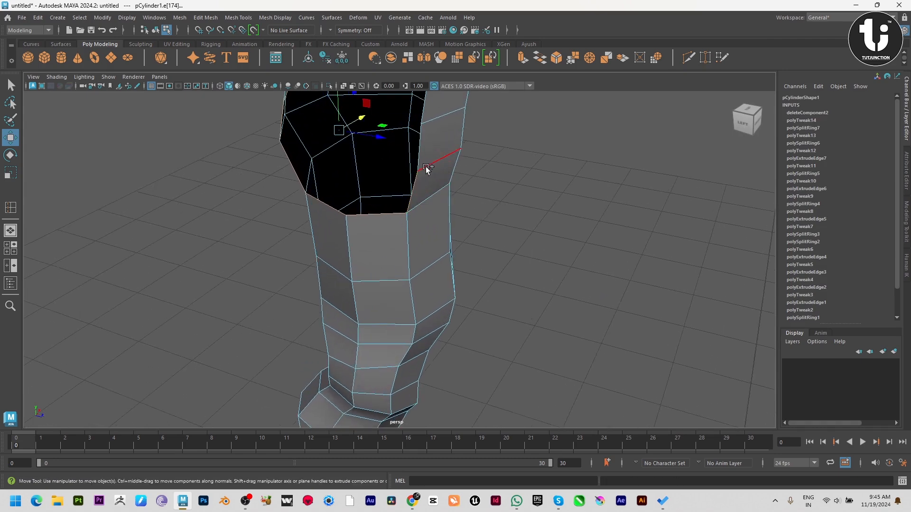
{"action": "right_click_drag", "start_coordinate": [568, 198], "coordinate": [446, 237], "text": "alt"}
{"action": "key", "text": "space"}
{"action": "key", "text": "space"}
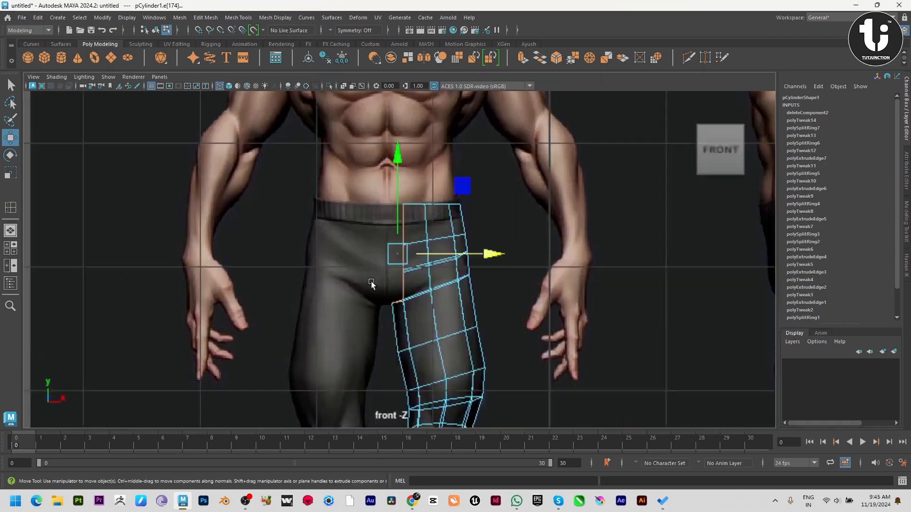
{"action": "middle_click_drag", "start_coordinate": [372, 284], "coordinate": [400, 319], "text": "alt"}
{"action": "left_click_drag", "start_coordinate": [468, 287], "coordinate": [461, 287], "text": "shift"}
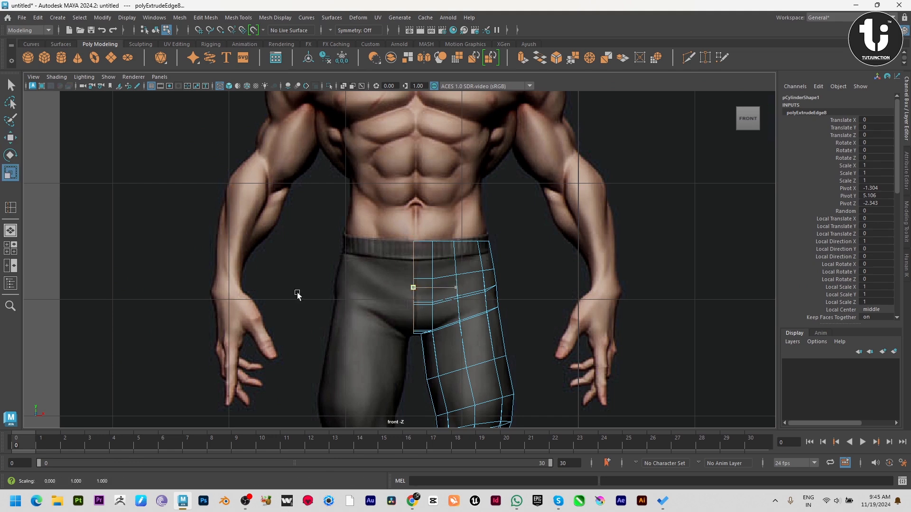
{"action": "scroll", "coordinate": [461, 287], "scroll_direction": "up", "scroll_amount": 5}
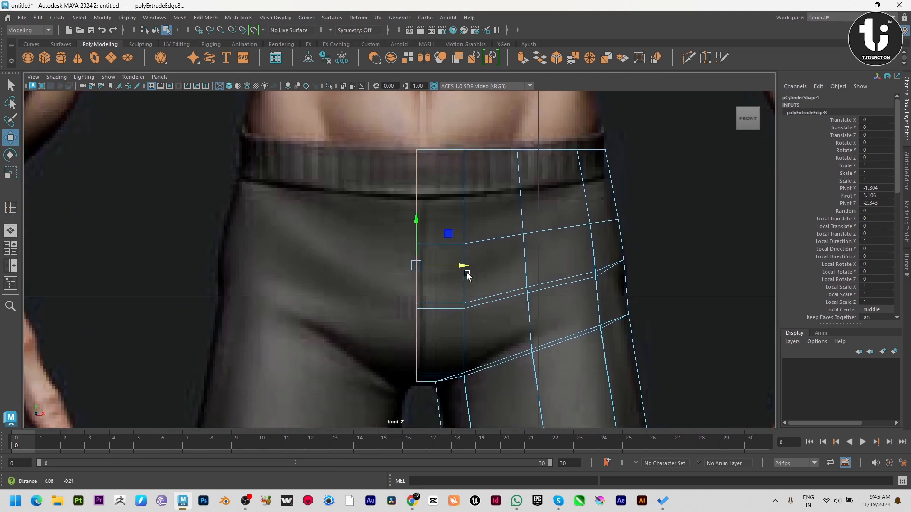
{"action": "left_click_drag", "start_coordinate": [467, 276], "coordinate": [463, 264]}
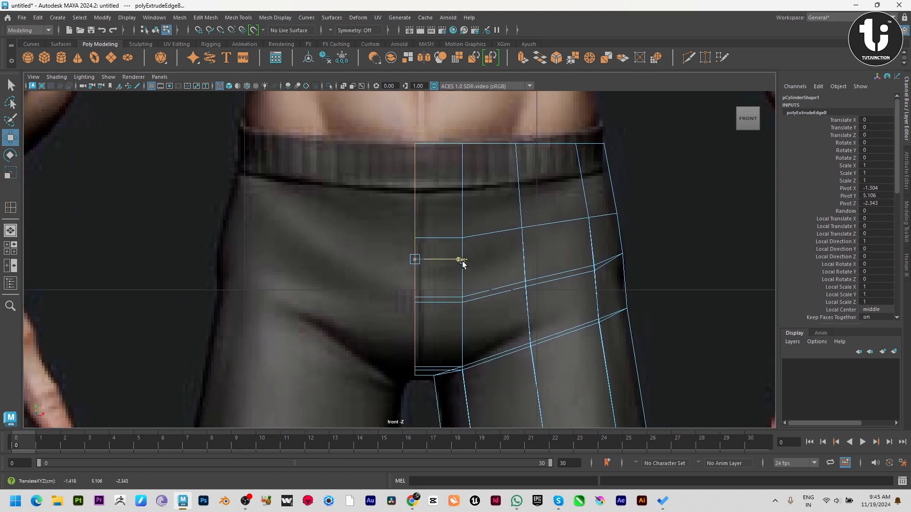
{"action": "scroll", "coordinate": [475, 280], "scroll_direction": "down", "scroll_amount": 5}
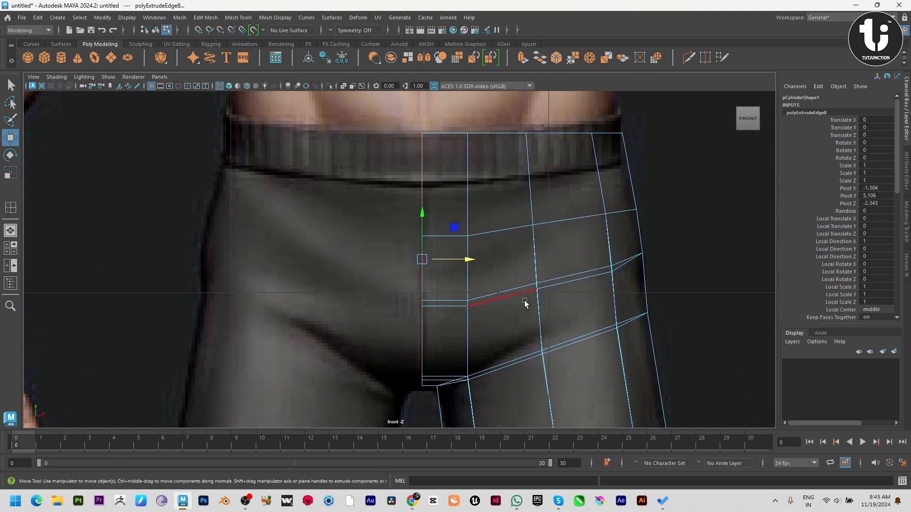
- Select the newly extruded faces on the front of the hips and move them forward to Z about -1.839
{"action": "key", "text": "space"}
{"action": "key", "text": "space"}
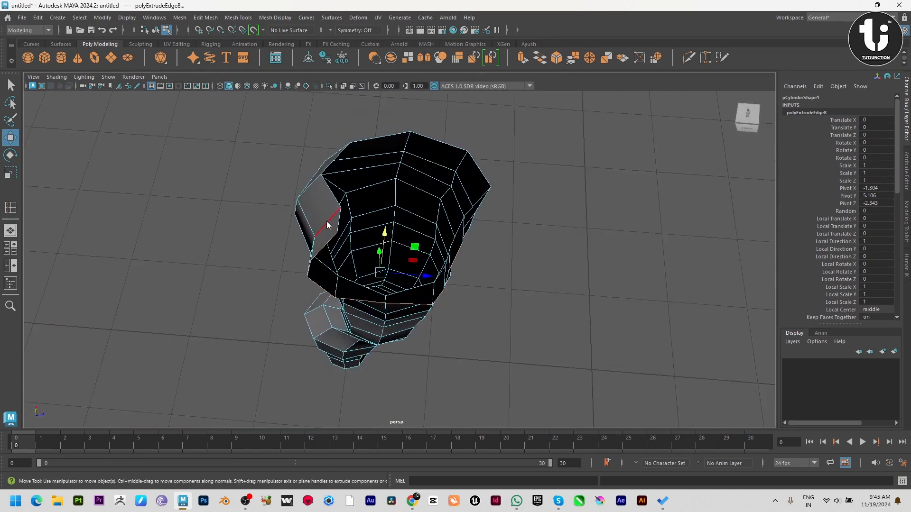
{"action": "left_click_drag", "start_coordinate": [327, 225], "coordinate": [407, 216], "text": "alt"}
{"action": "left_click", "coordinate": [415, 223]}
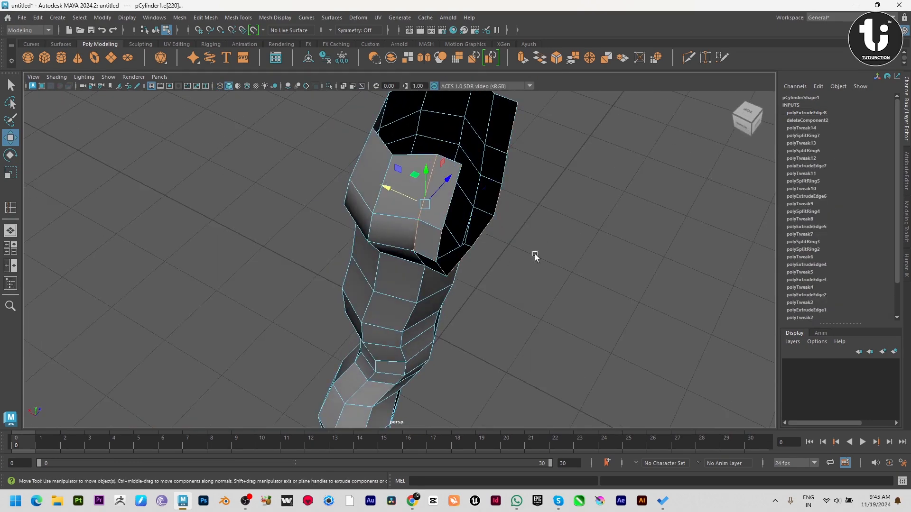
{"action": "left_click_drag", "start_coordinate": [535, 257], "coordinate": [472, 298], "text": "alt"}
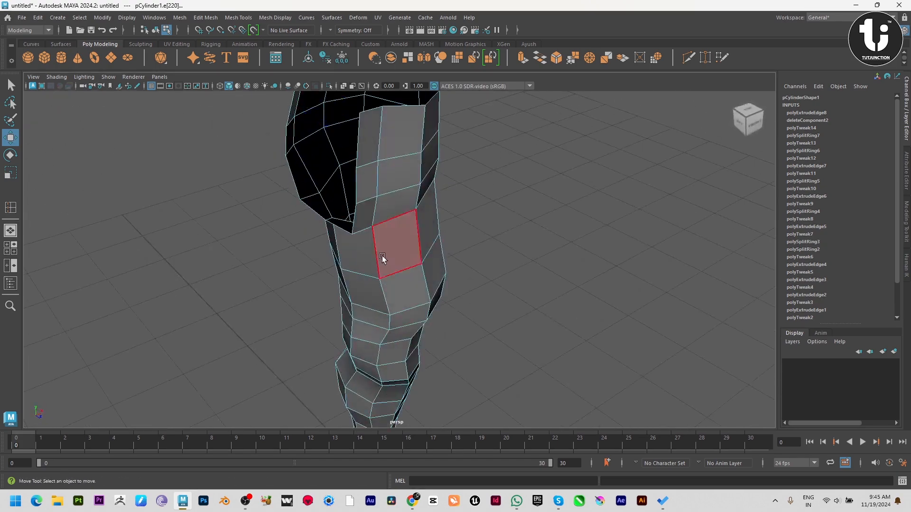
{"action": "left_click", "coordinate": [369, 161]}
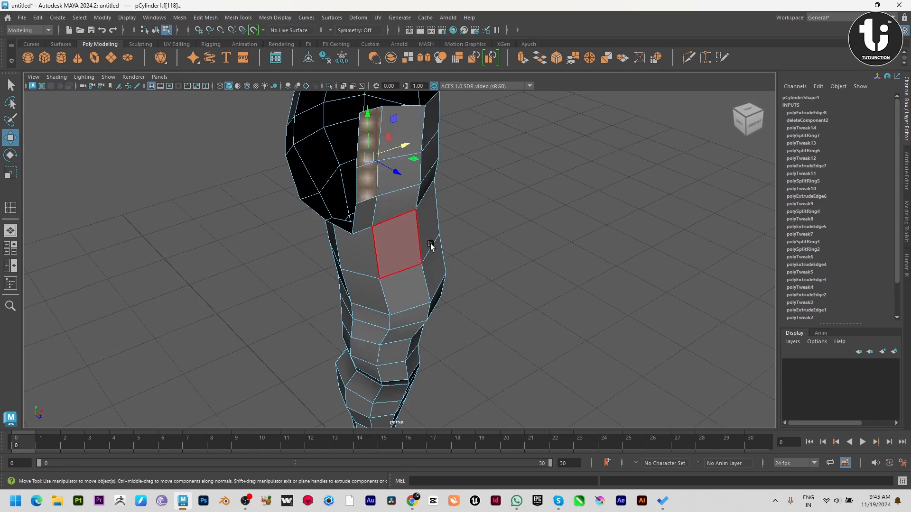
{"action": "left_click_drag", "start_coordinate": [431, 246], "coordinate": [501, 254], "text": "alt"}
{"action": "key", "text": "space"}
{"action": "key", "text": "space"}
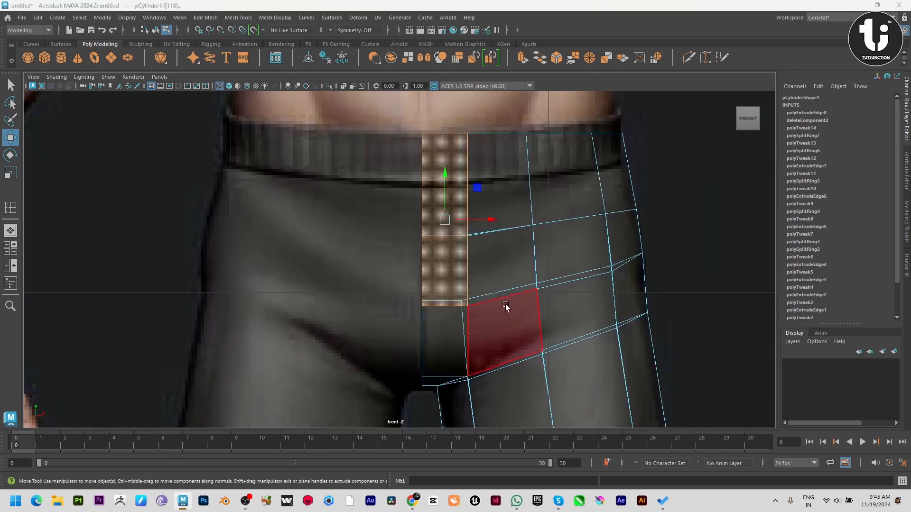
{"action": "key", "text": "space"}
{"action": "key", "text": "space"}
{"action": "middle_click_drag", "start_coordinate": [527, 317], "coordinate": [559, 372], "text": "alt"}
{"action": "left_click", "coordinate": [363, 248]}
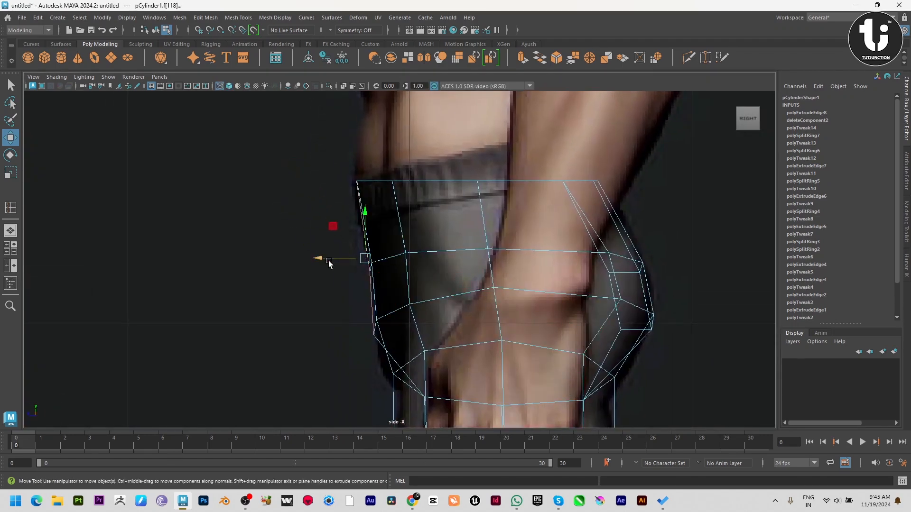
{"action": "left_click_drag", "start_coordinate": [328, 259], "coordinate": [325, 260]}
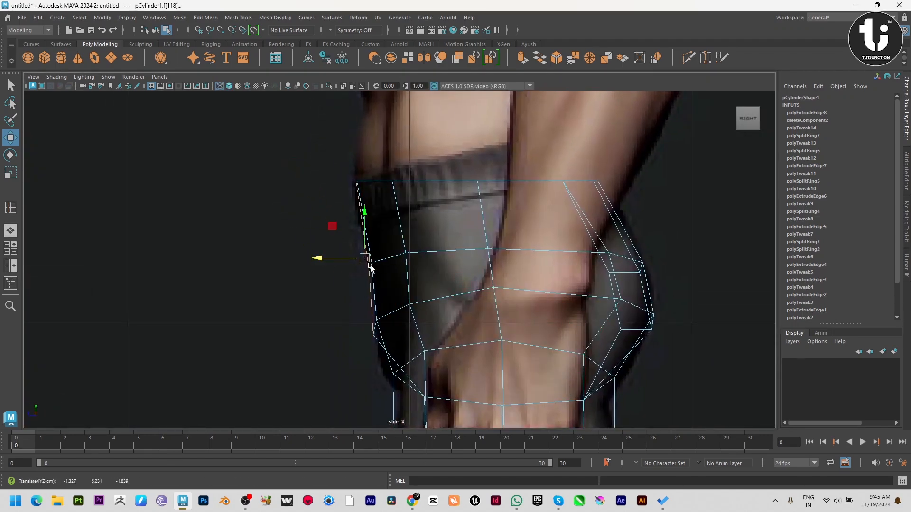
- Move the front lower-hip vertices slightly backward and the adjacent front waist vertex to Z about -1.831
{"action": "left_click_drag", "start_coordinate": [366, 294], "coordinate": [350, 328]}
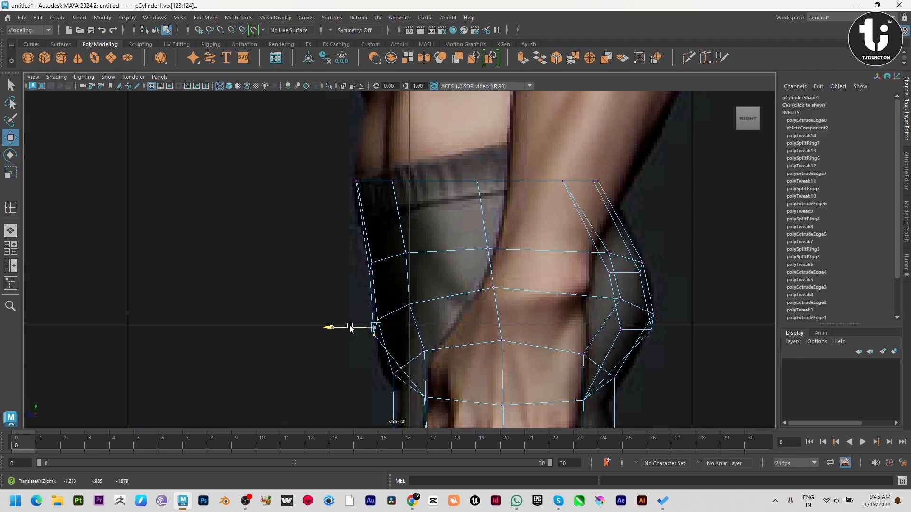
{"action": "left_click", "coordinate": [363, 188]}
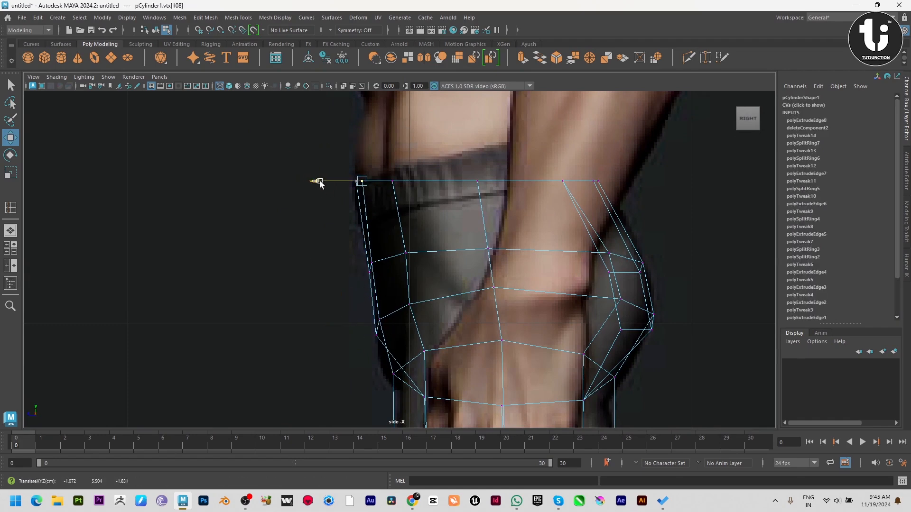
{"action": "key", "text": "space"}
{"action": "key", "text": "space"}
- Leave component mode and preview the whole leg with smoothing, returning to the unsmoothed low-poly display
{"action": "left_click_drag", "start_coordinate": [482, 206], "coordinate": [421, 244], "text": "alt"}
{"action": "key", "text": "F8"}
{"action": "left_click", "coordinate": [619, 278]}
{"action": "left_click_drag", "start_coordinate": [480, 299], "coordinate": [386, 298], "text": "alt"}
{"action": "left_click", "coordinate": [391, 300]}
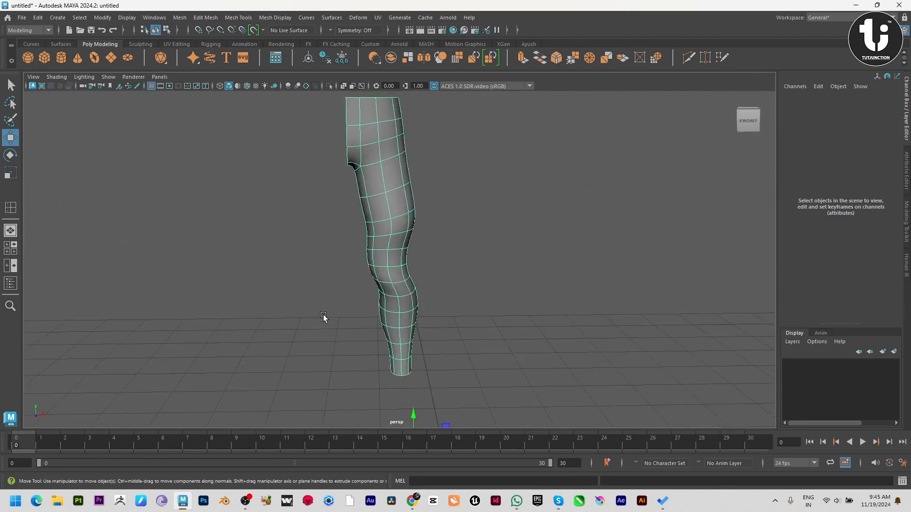
{"action": "key", "text": "1"}
{"action": "left_click_drag", "start_coordinate": [455, 311], "coordinate": [498, 311], "text": "alt"}
- Center the leg's pivot and delete its construction history
{"action": "scroll", "coordinate": [499, 312], "scroll_direction": "down", "scroll_amount": 1}
{"action": "left_click", "coordinate": [103, 18]}
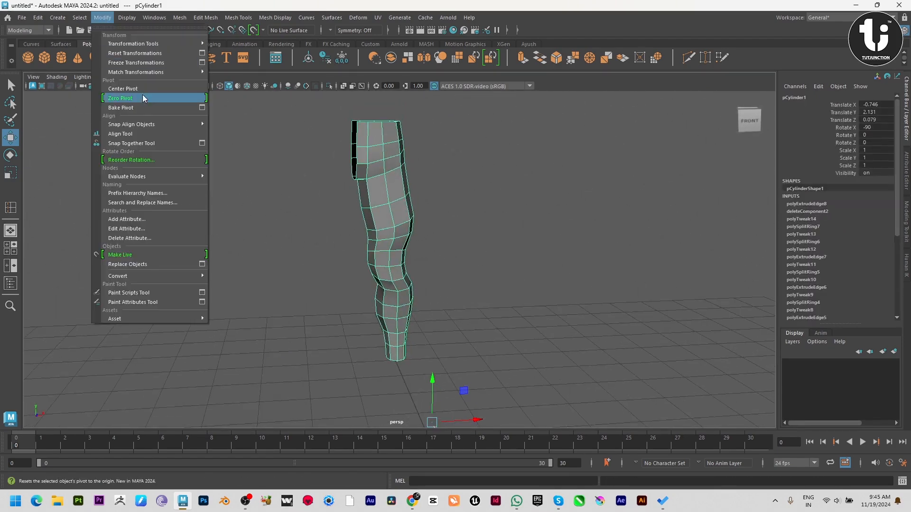
{"action": "left_click", "coordinate": [121, 98]}
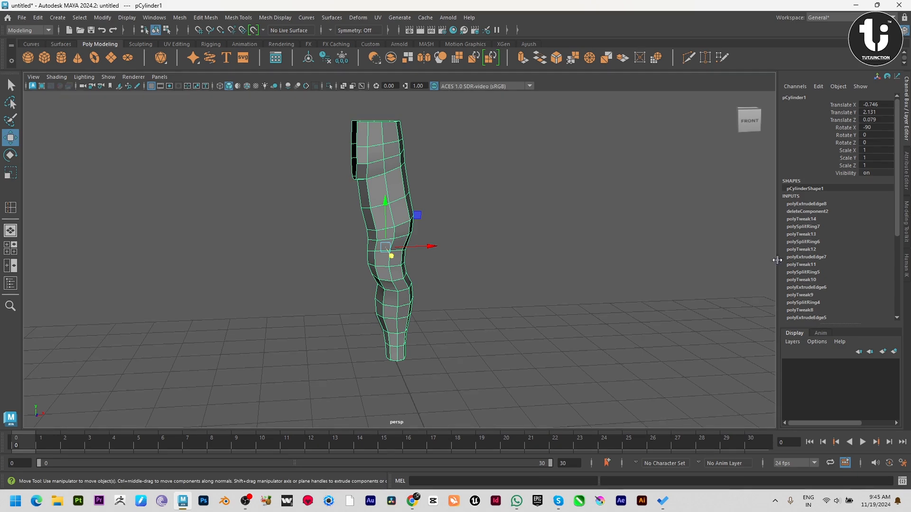
{"action": "left_click", "coordinate": [38, 19]}
{"action": "mouse_move", "coordinate": [95, 132]}
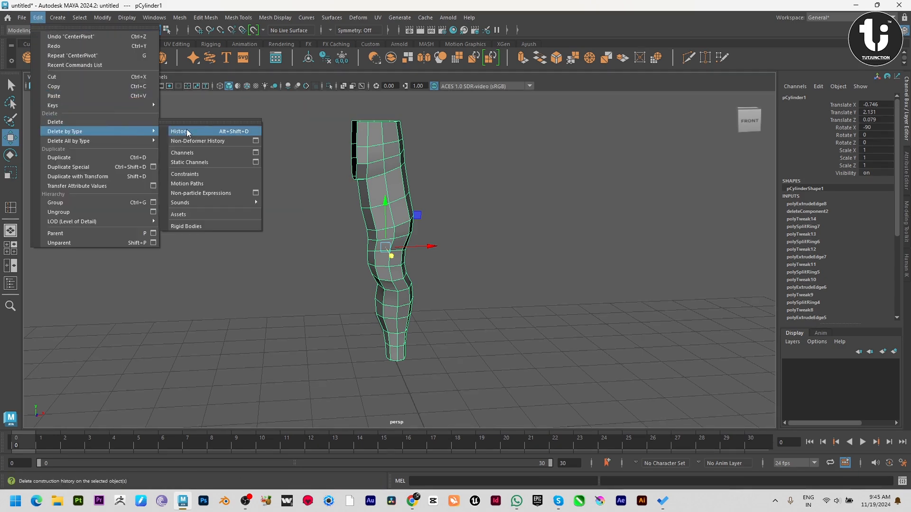
{"action": "left_click", "coordinate": [182, 131]}
- Duplicate the leg mirrored with Scale X -1 and move the copy to Translate X about -1.641, meeting the original at the centre
{"action": "left_click_drag", "start_coordinate": [508, 258], "coordinate": [496, 262], "text": "alt"}
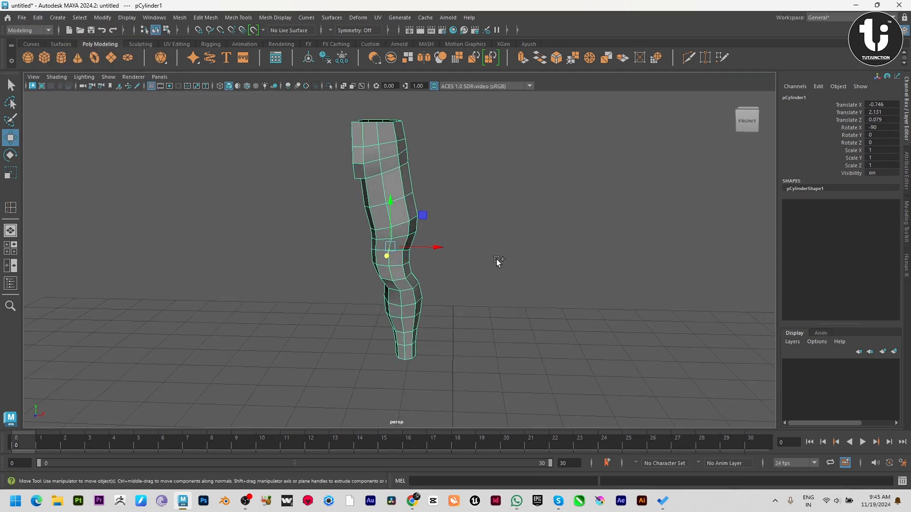
{"action": "key", "text": "ctrl+shift+d"}
{"action": "left_click_drag", "start_coordinate": [430, 247], "coordinate": [370, 243]}
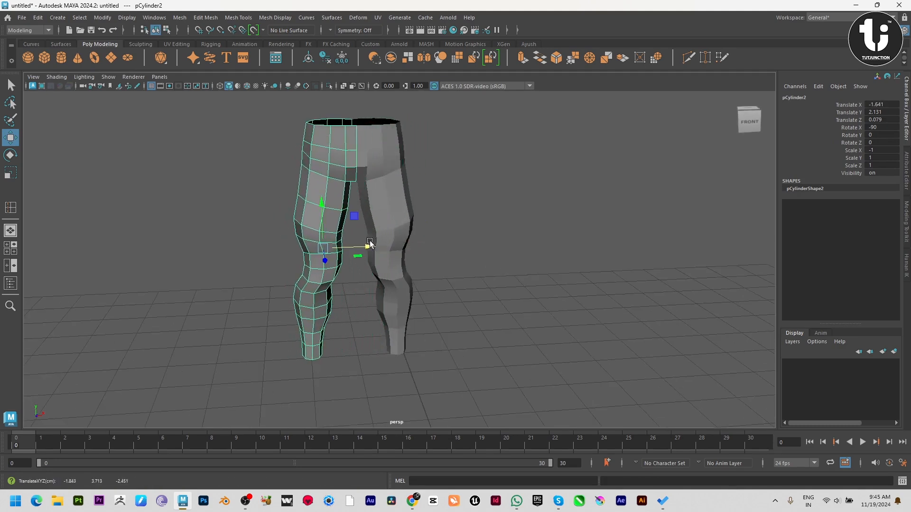
- Preview both legs with smoothing and examine how the two halves meet
{"action": "left_click", "coordinate": [549, 268]}
{"action": "left_click_drag", "start_coordinate": [549, 268], "coordinate": [303, 214], "text": "alt"}
{"action": "key", "text": "3"}
{"action": "left_click", "coordinate": [504, 287]}
{"action": "mouse_move", "coordinate": [375, 291]}
{"action": "left_mouse_down", "text": "alt"}
{"action": "mouse_move", "coordinate": [596, 300]}
{"action": "mouse_move", "coordinate": [508, 285]}
{"action": "mouse_move", "coordinate": [376, 299]}
{"action": "left_mouse_up", "text": "alt"}
{"action": "key", "text": "space"}
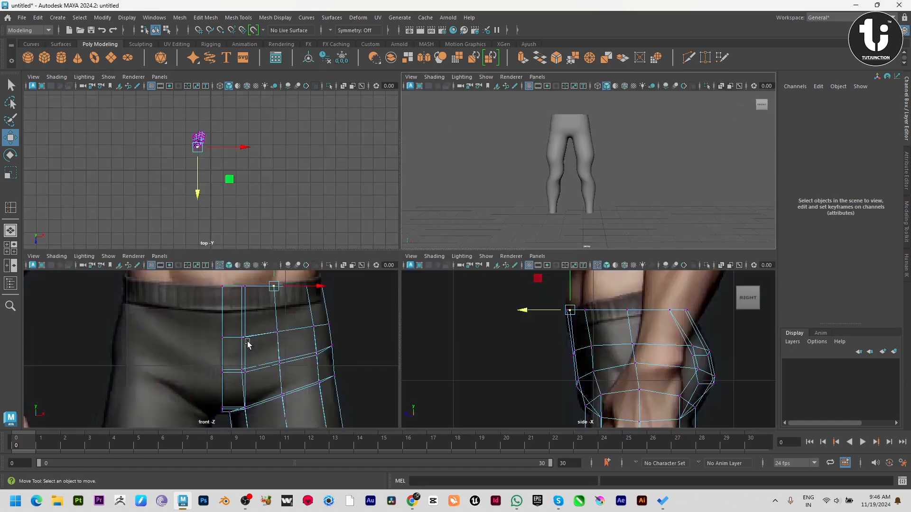
- Compare both legs with the front reference in shaded and wireframe display, and switch smoothing off
{"action": "key", "text": "space"}
{"action": "scroll", "coordinate": [370, 354], "scroll_direction": "down", "scroll_amount": 10}
{"action": "key", "text": "5"}
{"action": "middle_click_drag", "start_coordinate": [548, 309], "coordinate": [533, 230], "text": "alt"}
{"action": "scroll", "coordinate": [534, 231], "scroll_direction": "up", "scroll_amount": 2}
{"action": "left_click_drag", "start_coordinate": [491, 274], "coordinate": [361, 242]}
{"action": "key", "text": "1"}
{"action": "left_click", "coordinate": [554, 285]}
{"action": "key", "text": "4"}
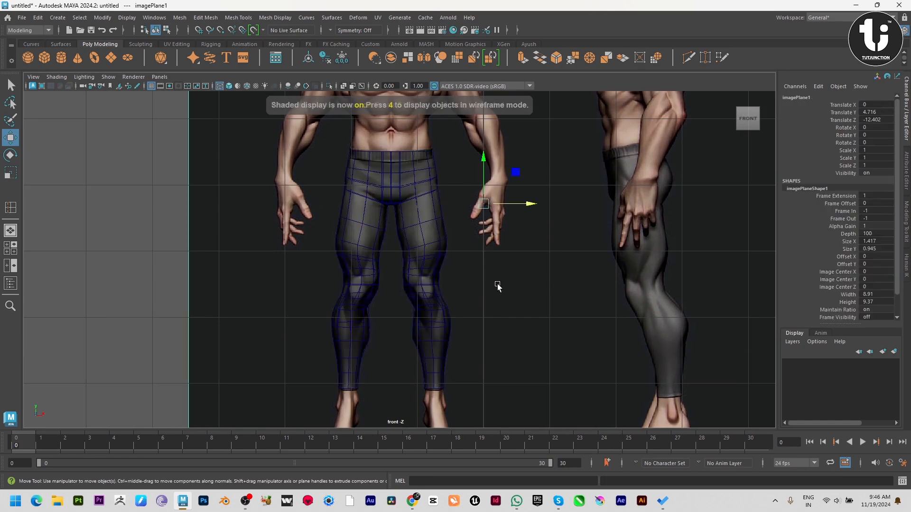
{"action": "key", "text": "4"}
{"action": "scroll", "coordinate": [535, 301], "scroll_direction": "up", "scroll_amount": 2}
{"action": "key", "text": "space"}
{"action": "key", "text": "space"}
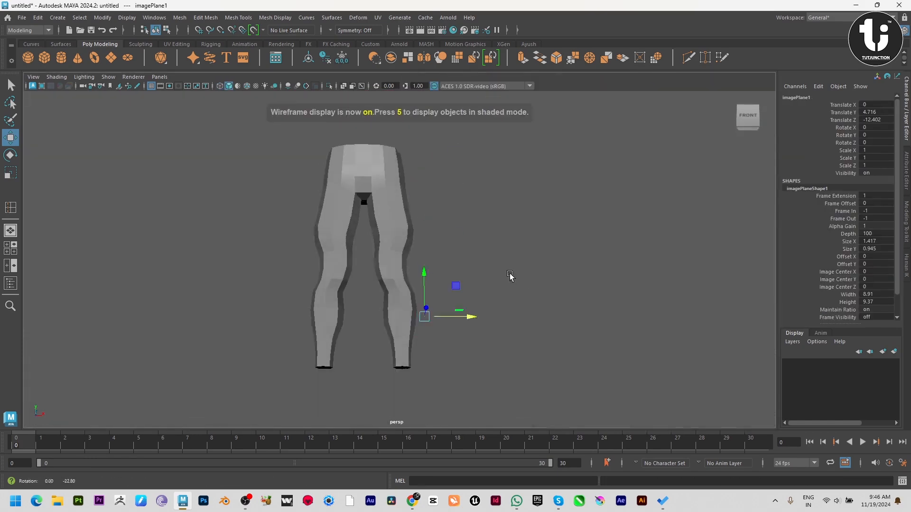
- Extrude the border edge loop at the leg's ankle opening inward to form a narrow rim
{"action": "left_click_drag", "start_coordinate": [510, 276], "coordinate": [508, 260], "text": "alt"}
{"action": "scroll", "coordinate": [504, 311], "scroll_direction": "up", "scroll_amount": 4}
{"action": "left_click_drag", "start_coordinate": [504, 312], "coordinate": [506, 256], "text": "alt"}
{"action": "left_click", "coordinate": [506, 256]}
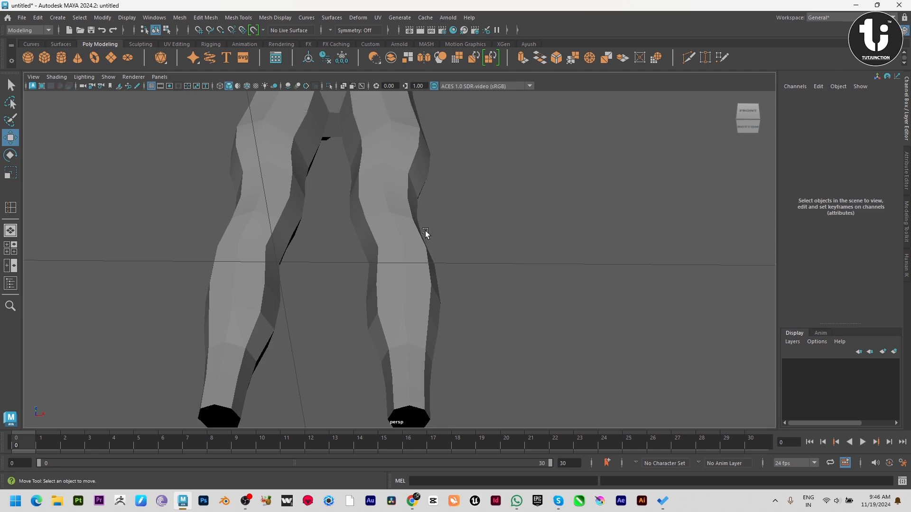
{"action": "middle_click_drag", "start_coordinate": [425, 232], "coordinate": [427, 138], "text": "alt"}
{"action": "scroll", "coordinate": [486, 266], "scroll_direction": "up", "scroll_amount": 4}
{"action": "left_click", "coordinate": [450, 293]}
{"action": "right_click_drag", "start_coordinate": [450, 294], "coordinate": [449, 254]}
{"action": "double_click", "coordinate": [428, 333]}
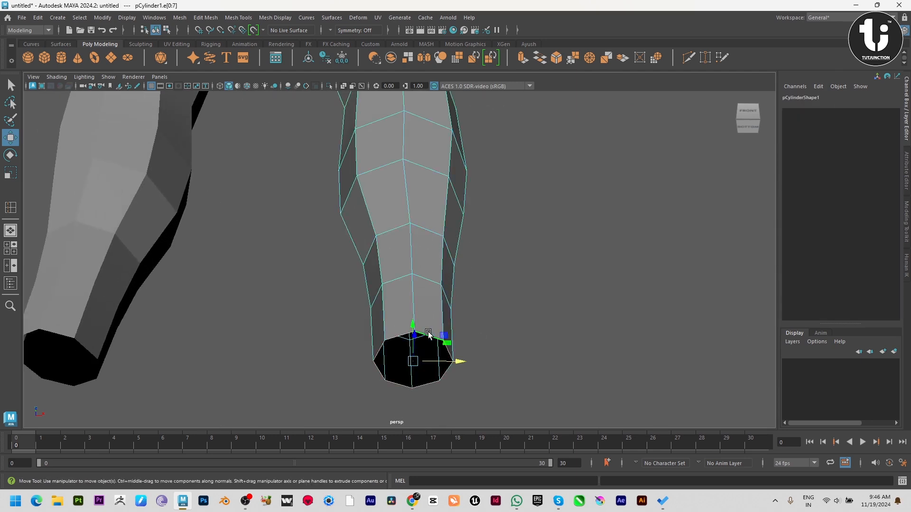
{"action": "right_click_drag", "start_coordinate": [495, 288], "coordinate": [496, 365], "text": "shift"}
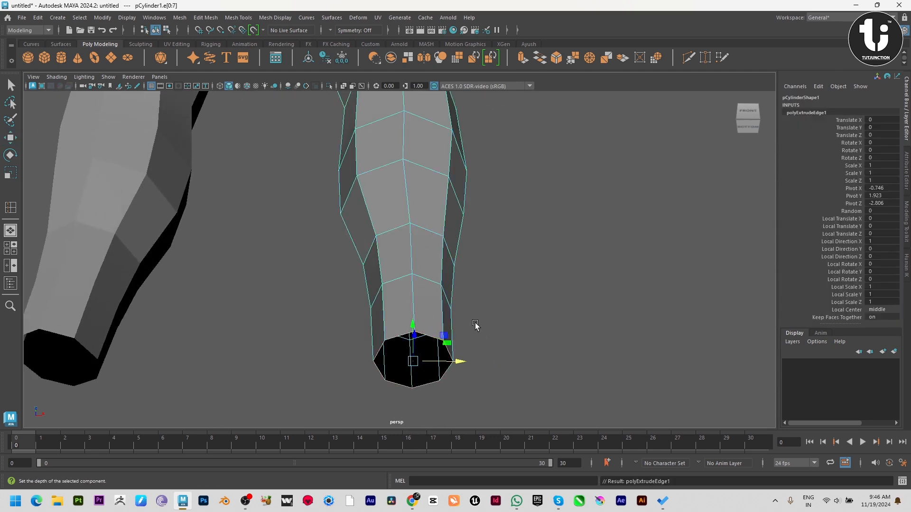
{"action": "left_click_drag", "start_coordinate": [476, 324], "coordinate": [478, 321], "text": "alt"}
{"action": "scroll", "coordinate": [478, 322], "scroll_direction": "up", "scroll_amount": 3}
{"action": "middle_click_drag", "start_coordinate": [496, 325], "coordinate": [501, 261], "text": "alt"}
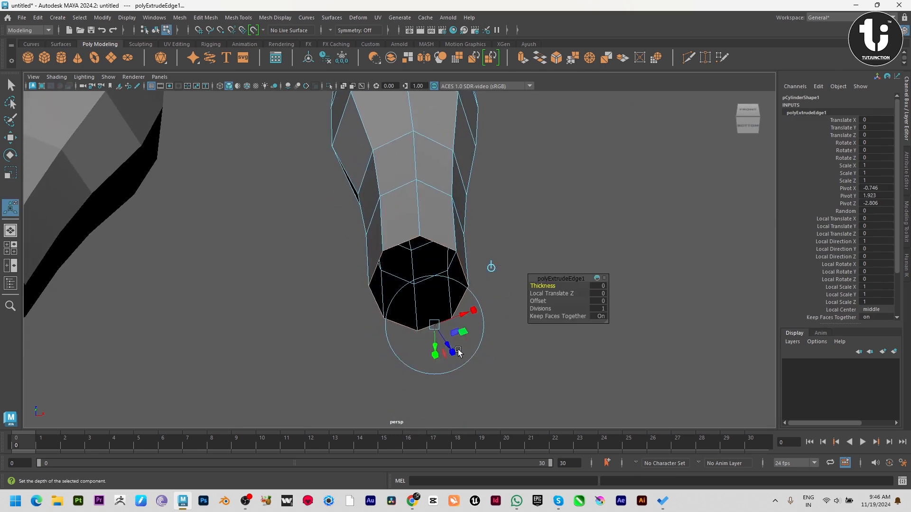
{"action": "left_click_drag", "start_coordinate": [450, 348], "coordinate": [445, 342]}
- Extrude the rim's inner edges up inside the leg with Local Translate Z about -0.095 and preview the leg smoothed
{"action": "key", "text": "ctrl+e"}
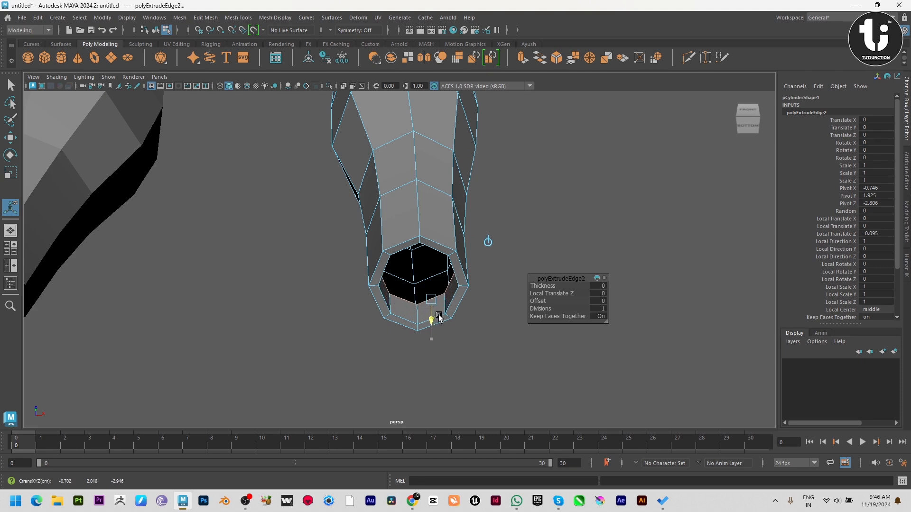
{"action": "key", "text": "w"}
{"action": "key", "text": "3"}
{"action": "right_click_drag", "start_coordinate": [464, 316], "coordinate": [572, 197]}
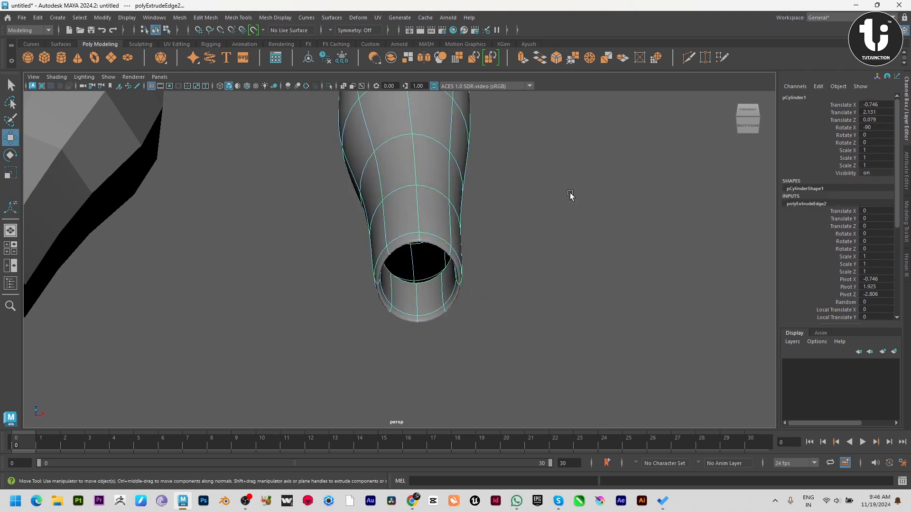
{"action": "left_click", "coordinate": [571, 198]}
- Insert two supporting edge loops around the rim of the ankle opening and preview the leg smoothed
{"action": "left_click_drag", "start_coordinate": [503, 223], "coordinate": [498, 261], "text": "alt"}
{"action": "left_click", "coordinate": [463, 281]}
{"action": "right_click_drag", "start_coordinate": [497, 261], "coordinate": [549, 315], "text": "alt"}
{"action": "key", "text": "1"}
{"action": "right_click_drag", "start_coordinate": [431, 269], "coordinate": [425, 219]}
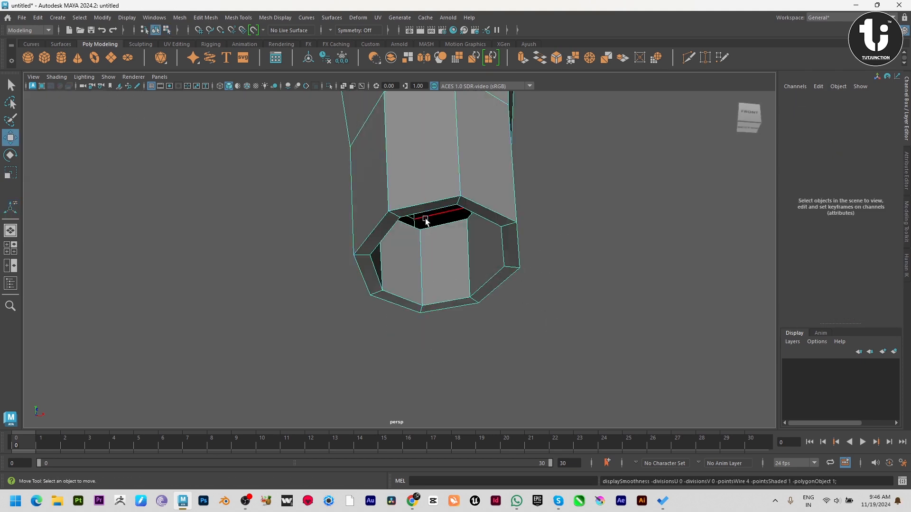
{"action": "right_click_drag", "start_coordinate": [474, 173], "coordinate": [427, 180], "text": "shift"}
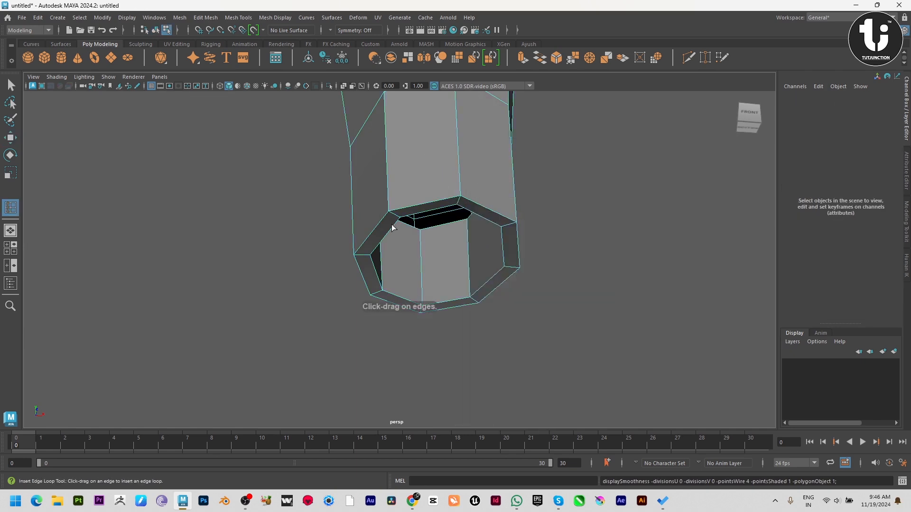
{"action": "left_click_drag", "start_coordinate": [395, 218], "coordinate": [392, 215]}
{"action": "key", "text": "w"}
{"action": "key", "text": "3"}
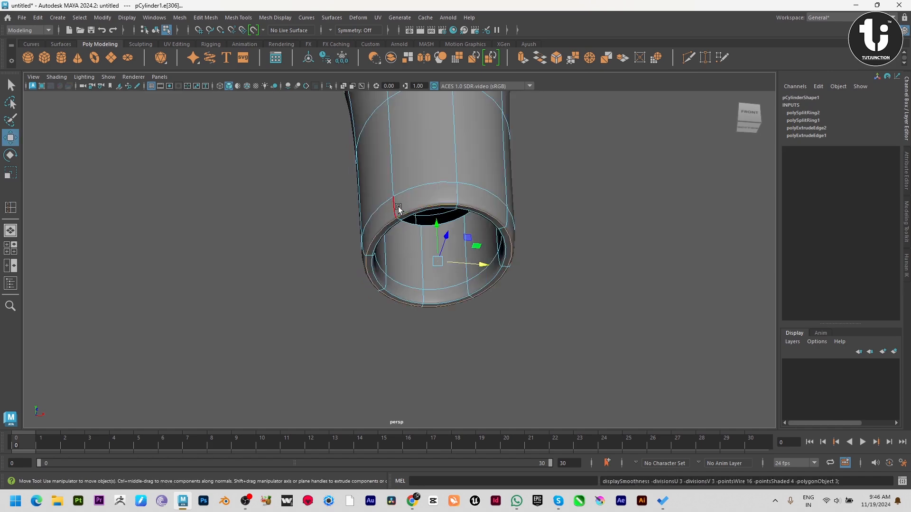
{"action": "right_click_drag", "start_coordinate": [398, 212], "coordinate": [498, 164]}
{"action": "left_click", "coordinate": [601, 198]}
- Delete the mirrored copy of the leg, keeping only the leg with the hemmed ankle
{"action": "right_click_drag", "start_coordinate": [602, 197], "coordinate": [264, 258], "text": "alt"}
{"action": "middle_click_drag", "start_coordinate": [264, 258], "coordinate": [436, 258], "text": "alt"}
{"action": "scroll", "coordinate": [436, 257], "scroll_direction": "up", "scroll_amount": 2}
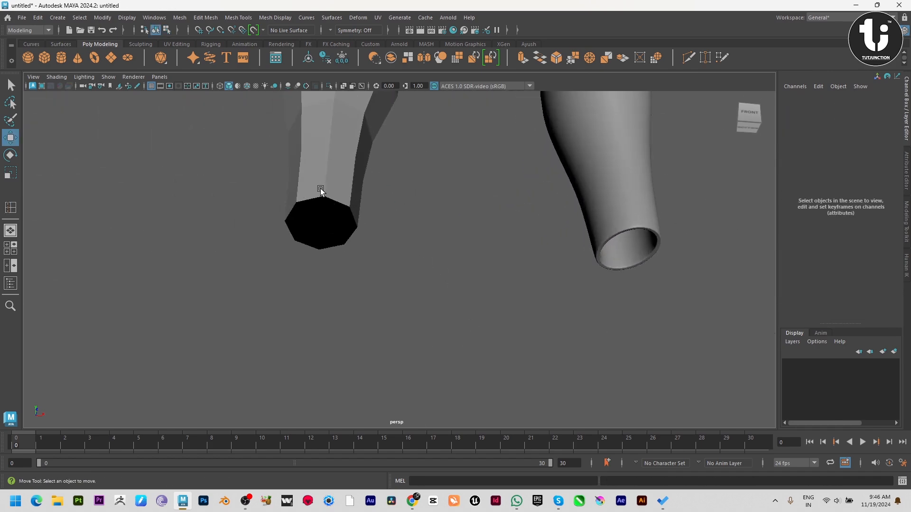
{"action": "left_click", "coordinate": [351, 190]}
{"action": "key", "text": "Delete"}
{"action": "left_click_drag", "start_coordinate": [363, 198], "coordinate": [500, 232], "text": "alt"}
{"action": "scroll", "coordinate": [484, 234], "scroll_direction": "down", "scroll_amount": 4}
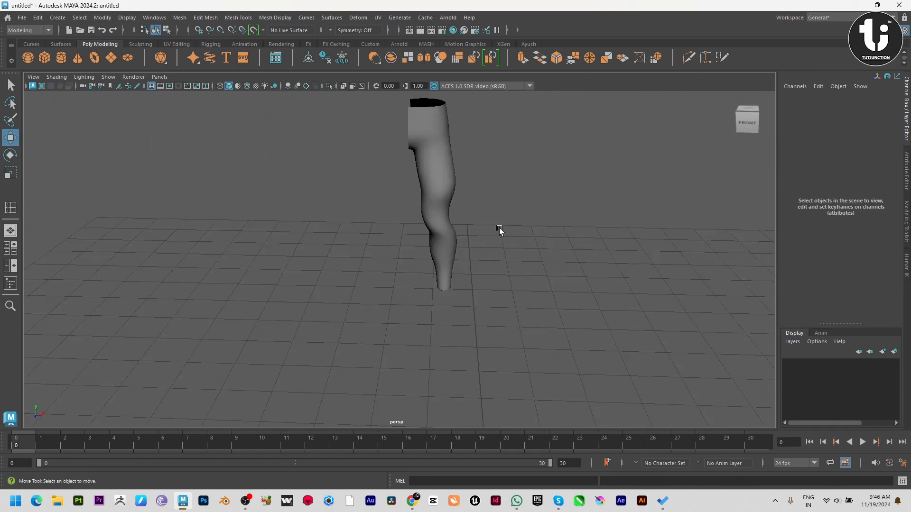
- Turn off the leg's smoothing and insert an edge loop around the waist along the reference waistband's lower edge in the front view
{"action": "middle_click_drag", "start_coordinate": [500, 232], "coordinate": [533, 312], "text": "alt"}
{"action": "left_click_drag", "start_coordinate": [533, 311], "coordinate": [535, 297], "text": "alt"}
{"action": "scroll", "coordinate": [535, 297], "scroll_direction": "up", "scroll_amount": 2}
{"action": "left_click", "coordinate": [485, 291]}
{"action": "key", "text": "1"}
{"action": "key", "text": "space"}
{"action": "left_click_drag", "start_coordinate": [287, 337], "coordinate": [287, 368]}
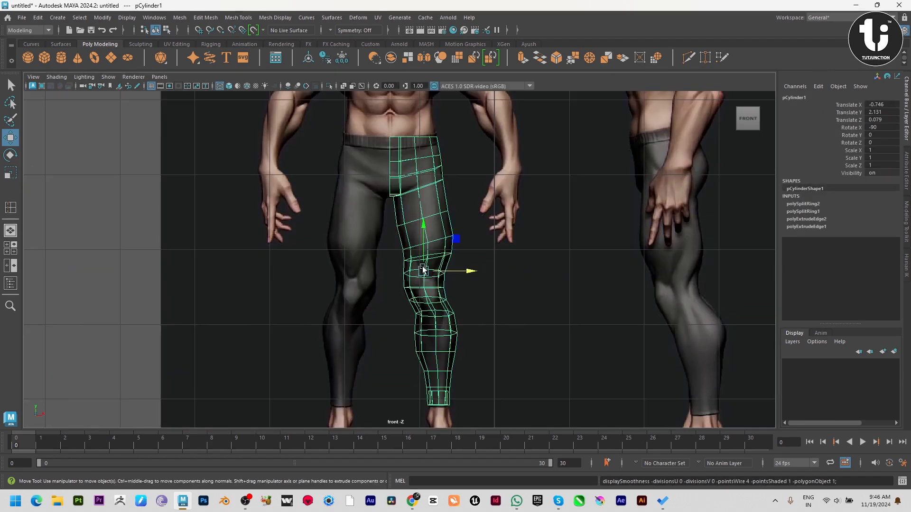
{"action": "middle_click_drag", "start_coordinate": [425, 270], "coordinate": [456, 321], "text": "alt"}
{"action": "scroll", "coordinate": [481, 290], "scroll_direction": "up", "scroll_amount": 1}
{"action": "scroll", "coordinate": [481, 291], "scroll_direction": "up", "scroll_amount": 2}
{"action": "middle_click_drag", "start_coordinate": [479, 229], "coordinate": [454, 276], "text": "alt"}
{"action": "scroll", "coordinate": [484, 255], "scroll_direction": "up", "scroll_amount": 4}
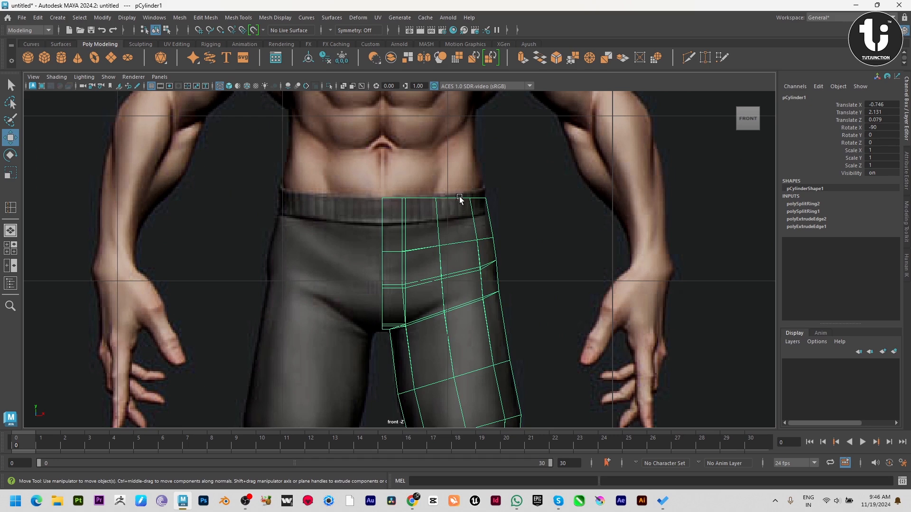
{"action": "right_click_drag", "start_coordinate": [459, 196], "coordinate": [419, 212], "text": "shift"}
{"action": "left_click_drag", "start_coordinate": [437, 215], "coordinate": [441, 218]}
- Adjust the height of the new waist edge loop and one of its front vertices to even out the waistband
{"action": "key", "text": "space"}
{"action": "key", "text": "space"}
{"action": "key", "text": "f"}
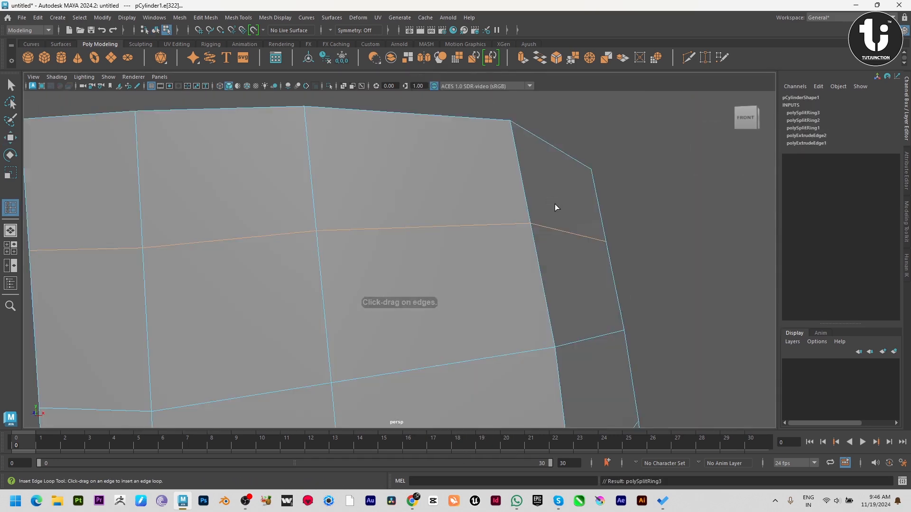
{"action": "right_click_drag", "start_coordinate": [554, 204], "coordinate": [132, 255], "text": "alt"}
{"action": "left_click_drag", "start_coordinate": [536, 292], "coordinate": [429, 301], "text": "alt"}
{"action": "key", "text": "w"}
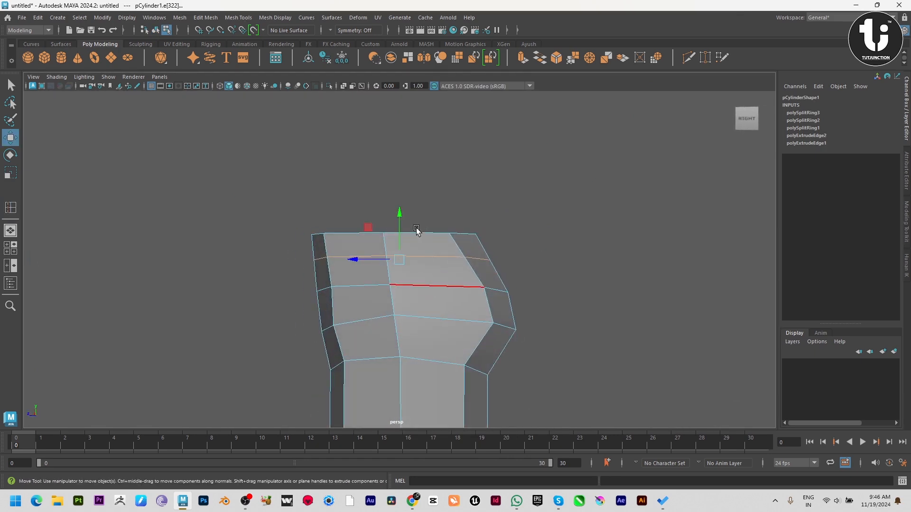
{"action": "left_click", "coordinate": [429, 259]}
{"action": "left_click_drag", "start_coordinate": [391, 228], "coordinate": [393, 219]}
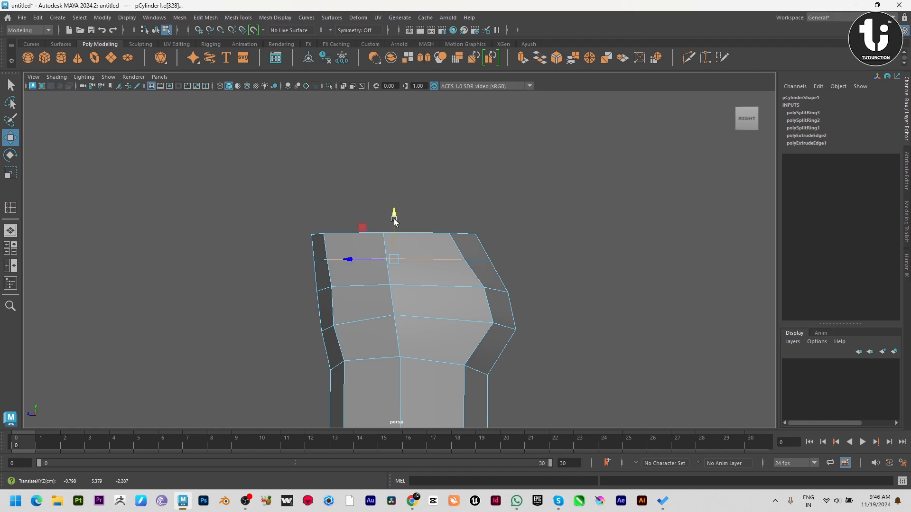
{"action": "left_click_drag", "start_coordinate": [374, 262], "coordinate": [474, 264], "text": "alt"}
{"action": "right_click_drag", "start_coordinate": [443, 291], "coordinate": [394, 286]}
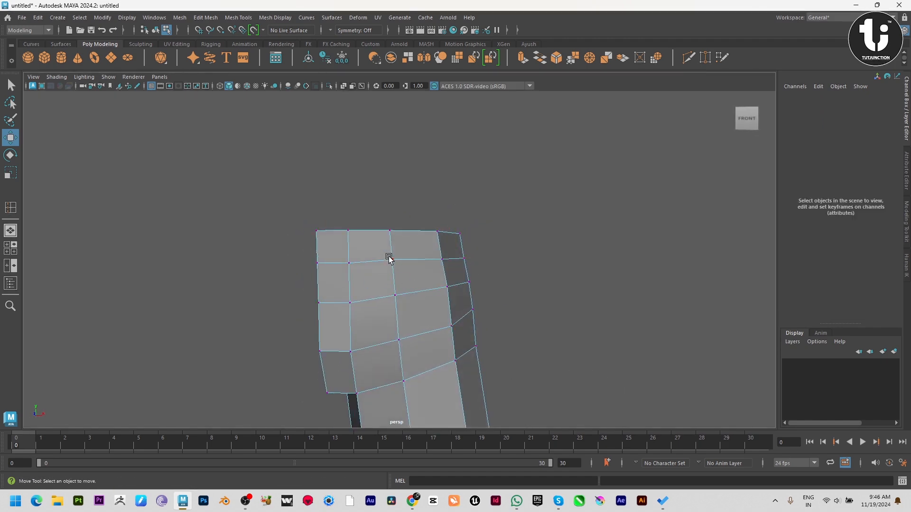
{"action": "left_click", "coordinate": [390, 258]}
{"action": "left_click_drag", "start_coordinate": [392, 218], "coordinate": [392, 220]}
- Extrude the ring of waistband faces outward with Local Translate Z about 0.01 and preview the result smoothed
{"action": "left_click_drag", "start_coordinate": [569, 328], "coordinate": [408, 306], "text": "alt"}
{"action": "right_click_drag", "start_coordinate": [408, 305], "coordinate": [407, 390]}
{"action": "double_click", "coordinate": [344, 251]}
{"action": "key", "text": "space"}
{"action": "key", "text": "space"}
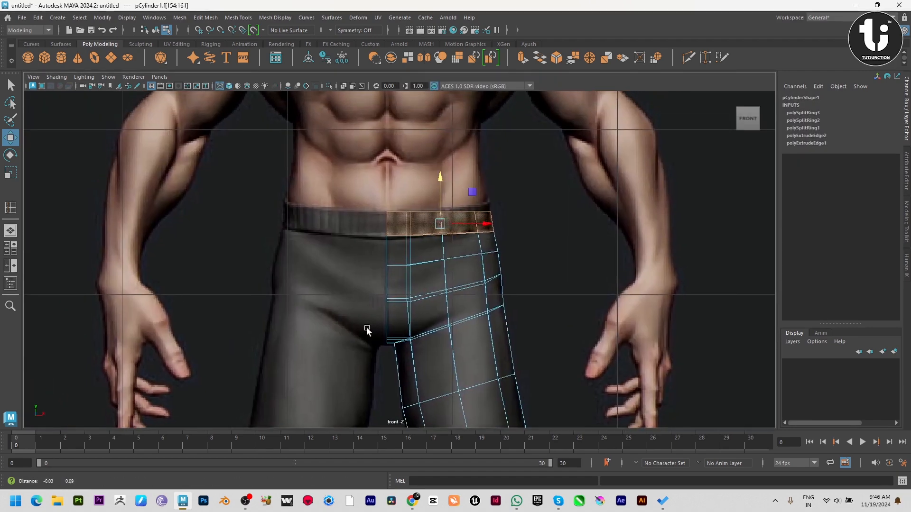
{"action": "key", "text": "space"}
{"action": "key", "text": "space"}
{"action": "scroll", "coordinate": [469, 223], "scroll_direction": "up", "scroll_amount": 3}
{"action": "right_click_drag", "start_coordinate": [424, 229], "coordinate": [426, 275], "text": "shift"}
{"action": "left_click_drag", "start_coordinate": [428, 269], "coordinate": [331, 211], "text": "alt"}
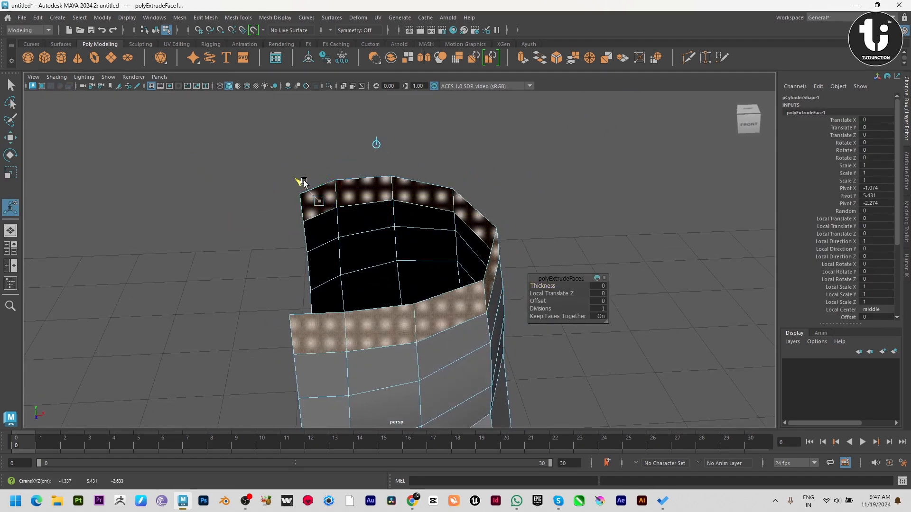
{"action": "left_click_drag", "start_coordinate": [539, 293], "coordinate": [488, 300]}
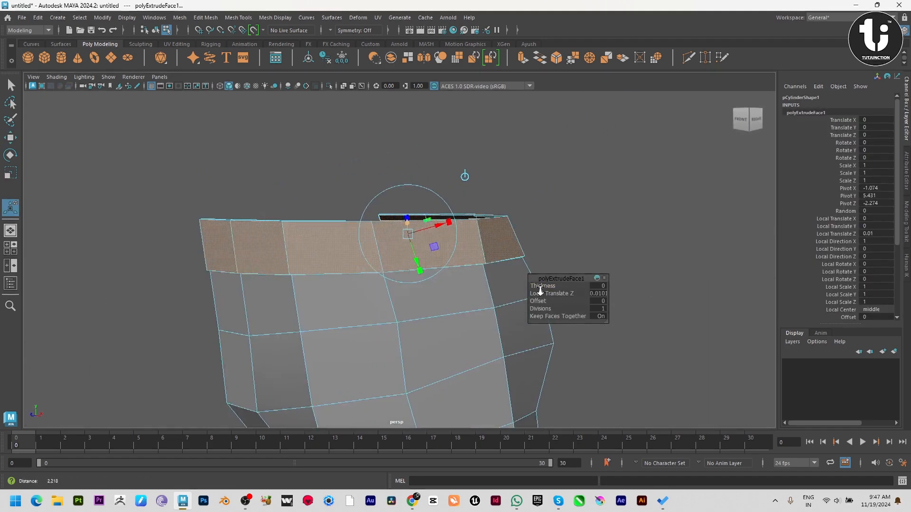
{"action": "key", "text": "w"}
{"action": "key", "text": "3"}
{"action": "right_click_drag", "start_coordinate": [508, 308], "coordinate": [540, 285]}
{"action": "left_click", "coordinate": [569, 284]}
- Delete the faces that close the extruded waistband's front and back ends at the centre seam
{"action": "scroll", "coordinate": [464, 311], "scroll_direction": "down", "scroll_amount": 3}
{"action": "left_click_drag", "start_coordinate": [463, 311], "coordinate": [374, 338], "text": "alt"}
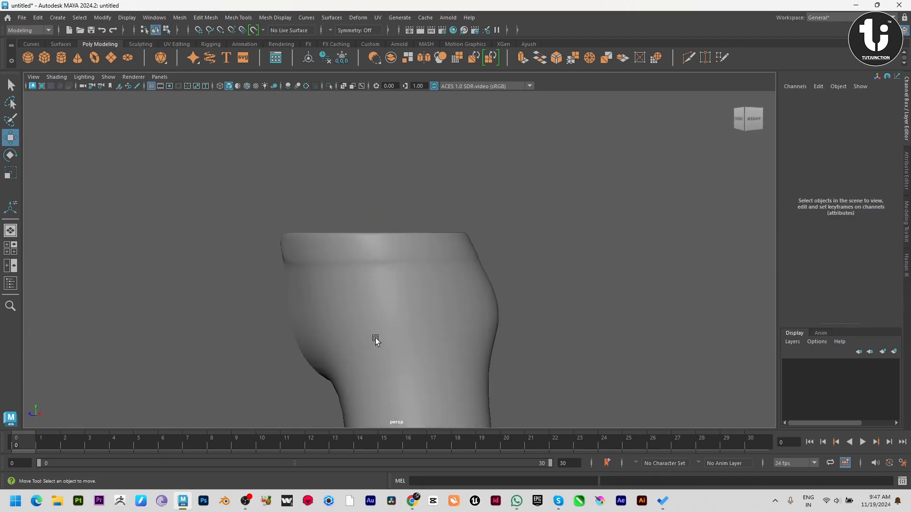
{"action": "left_click", "coordinate": [368, 335]}
{"action": "left_click_drag", "start_coordinate": [301, 320], "coordinate": [340, 297], "text": "alt"}
{"action": "right_click_drag", "start_coordinate": [332, 290], "coordinate": [331, 313]}
{"action": "left_click", "coordinate": [291, 252]}
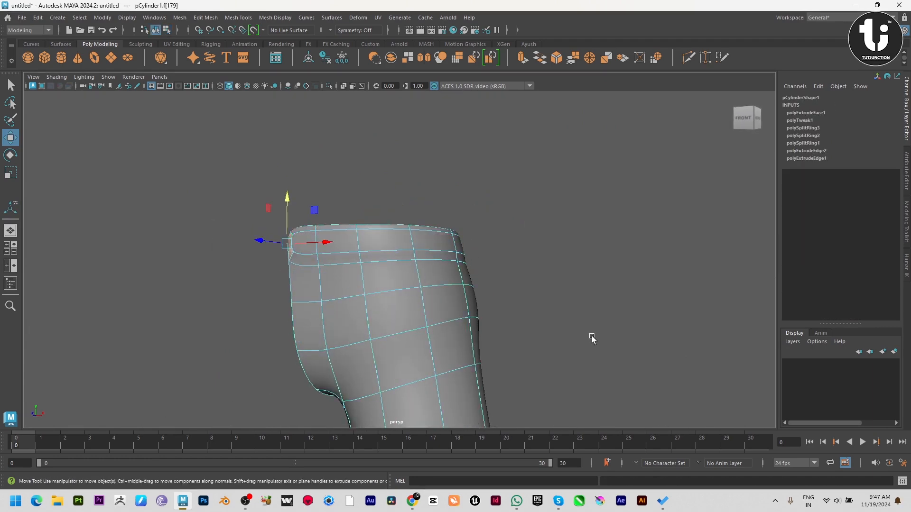
{"action": "left_click", "coordinate": [592, 338]}
{"action": "key", "text": "space"}
{"action": "left_click_drag", "start_coordinate": [630, 318], "coordinate": [364, 294], "text": "alt"}
{"action": "left_click", "coordinate": [412, 287]}
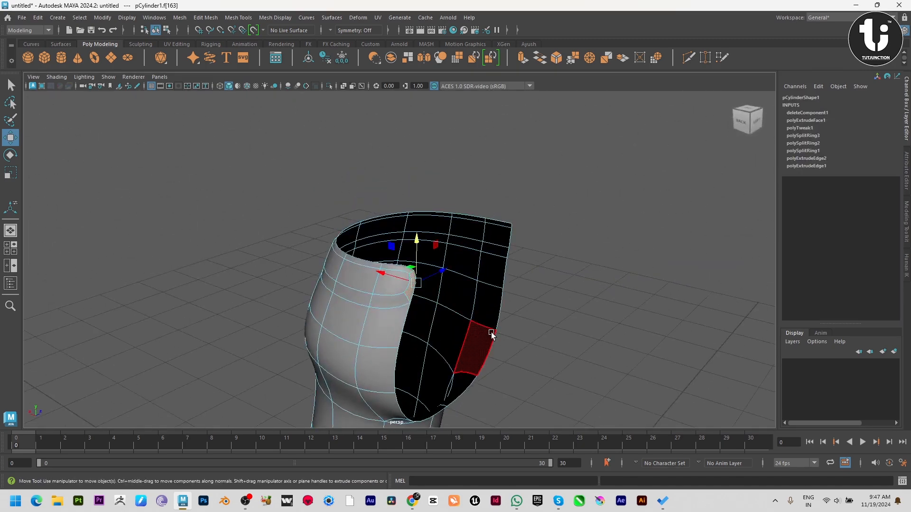
{"action": "key", "text": "Delete"}
{"action": "left_click_drag", "start_coordinate": [496, 328], "coordinate": [429, 331], "text": "alt"}
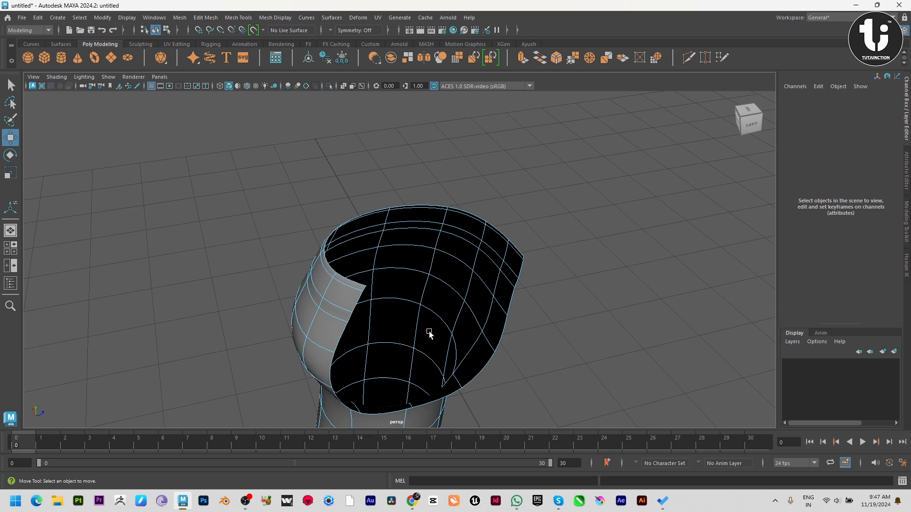
- Move the vertices at the waistband's back centre end along Z to refine its curve, and preview the result smoothed
{"action": "left_click_drag", "start_coordinate": [197, 314], "coordinate": [276, 311], "text": "alt"}
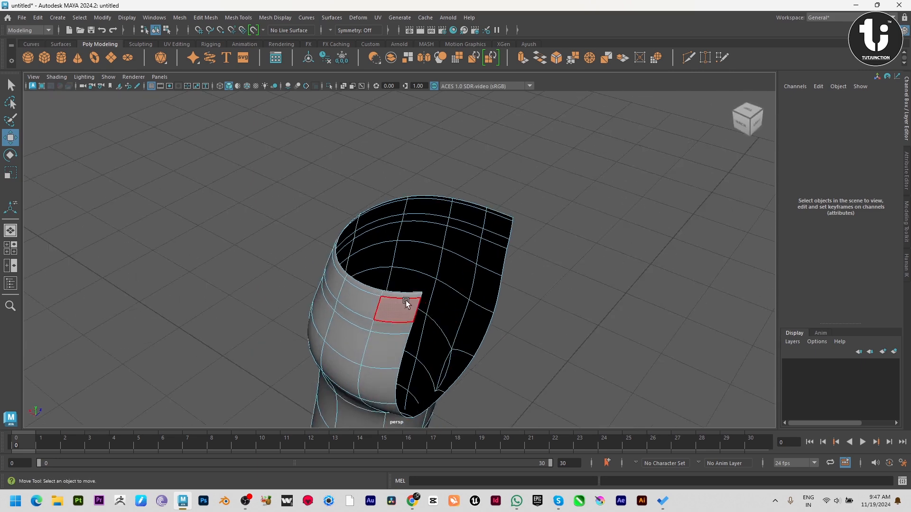
{"action": "left_click_drag", "start_coordinate": [420, 306], "coordinate": [401, 318], "text": "alt"}
{"action": "right_click_drag", "start_coordinate": [401, 318], "coordinate": [368, 315]}
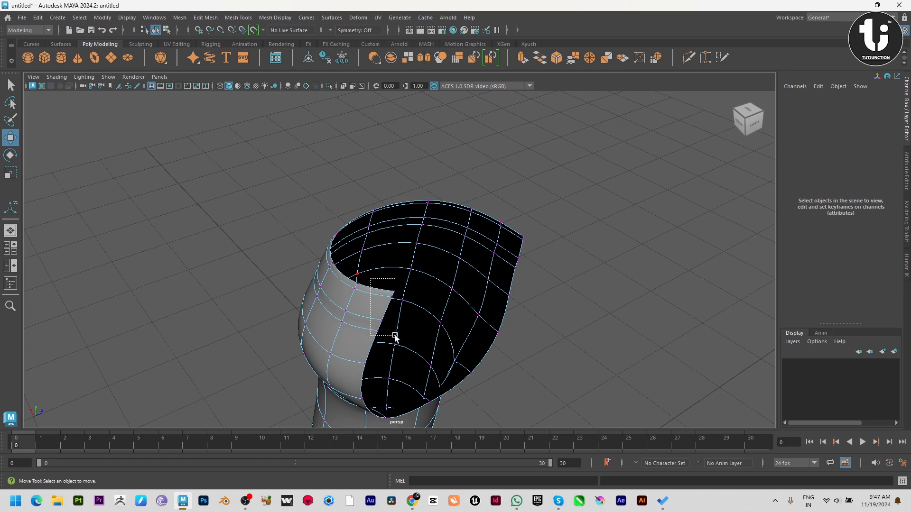
{"action": "left_click_drag", "start_coordinate": [395, 336], "coordinate": [548, 183]}
{"action": "key", "text": "1"}
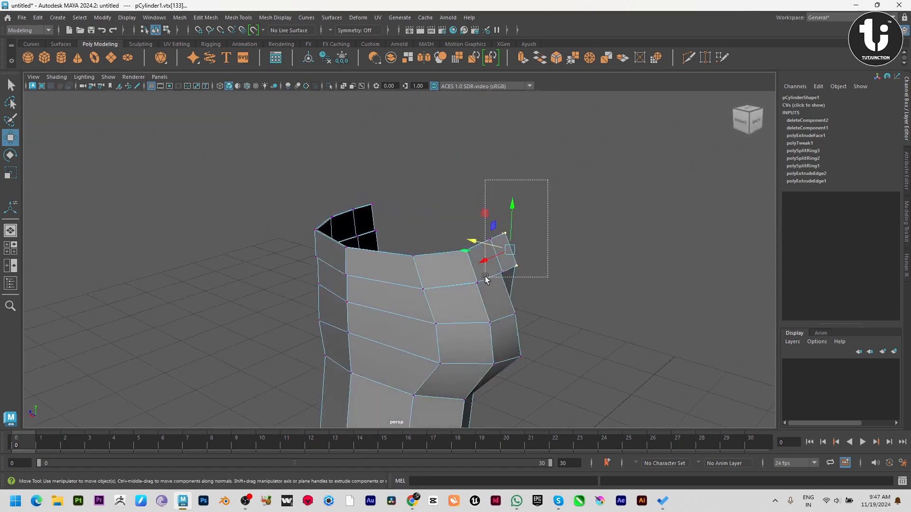
{"action": "left_click_drag", "start_coordinate": [488, 278], "coordinate": [531, 316], "text": "alt"}
{"action": "left_click_drag", "start_coordinate": [452, 214], "coordinate": [454, 214]}
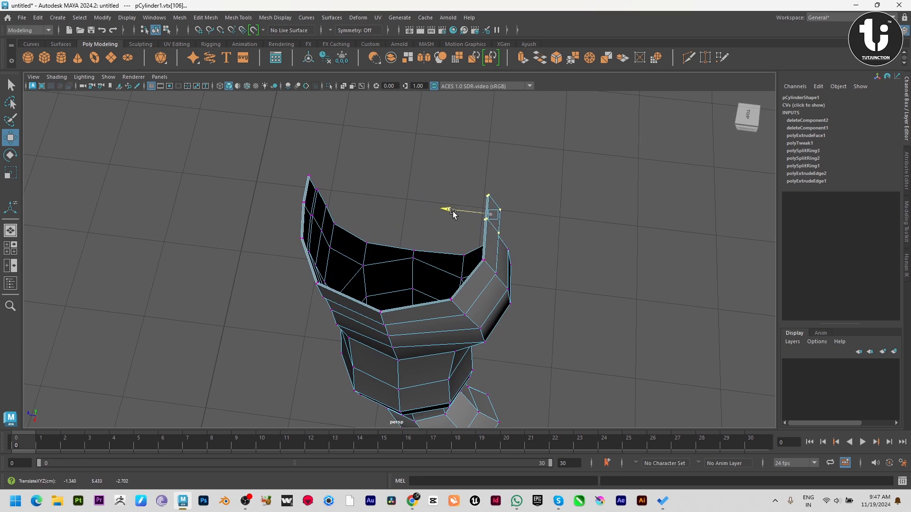
{"action": "key", "text": "3"}
{"action": "left_click", "coordinate": [559, 268]}
- Move two vertices of the back centre seam below the waistband backward and preview the seat smoothed
{"action": "left_click_drag", "start_coordinate": [559, 269], "coordinate": [853, 257], "text": "alt"}
{"action": "left_click", "coordinate": [416, 286]}
{"action": "left_click_drag", "start_coordinate": [416, 287], "coordinate": [297, 340], "text": "alt"}
{"action": "right_click_drag", "start_coordinate": [298, 340], "coordinate": [449, 366], "text": "alt"}
{"action": "left_click_drag", "start_coordinate": [449, 366], "coordinate": [435, 285], "text": "alt"}
{"action": "right_click_drag", "start_coordinate": [423, 260], "coordinate": [357, 254]}
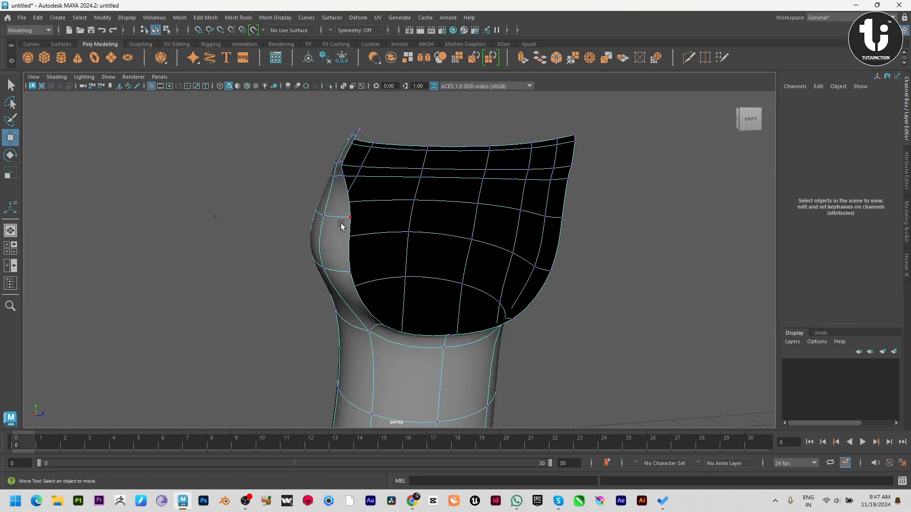
{"action": "left_click", "coordinate": [349, 219]}
{"action": "key", "text": "1"}
{"action": "mouse_move", "coordinate": [381, 221]}
{"action": "left_mouse_down"}
{"action": "mouse_move", "coordinate": [407, 218]}
{"action": "mouse_move", "coordinate": [396, 218]}
{"action": "left_mouse_up"}
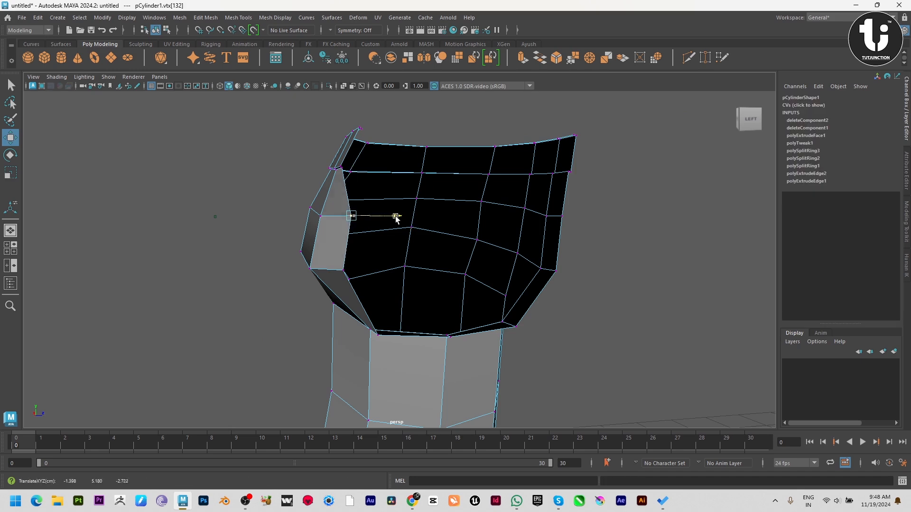
{"action": "left_click", "coordinate": [341, 271]}
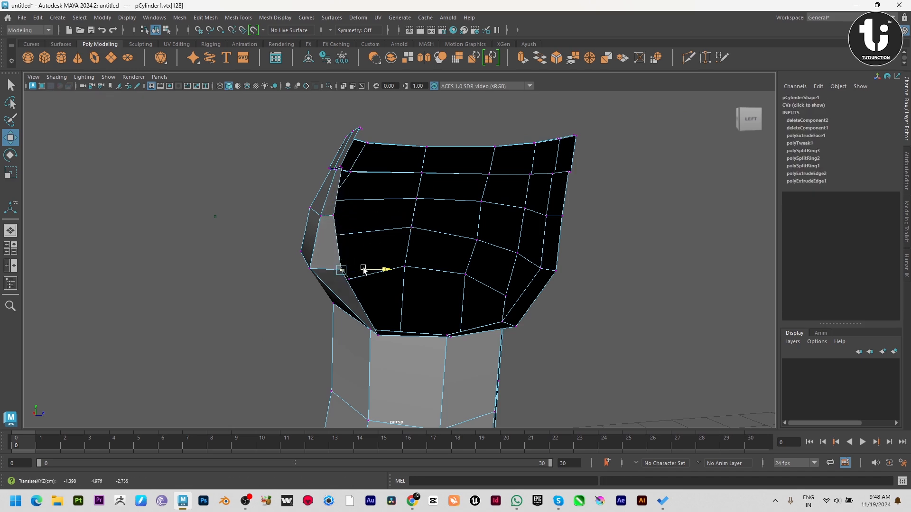
{"action": "key", "text": "3"}
{"action": "right_click_drag", "start_coordinate": [359, 266], "coordinate": [385, 246]}
{"action": "left_click", "coordinate": [67, 285]}
- Turn off smoothing and insert a supporting edge loop along the narrow ledge under the waistband
{"action": "scroll", "coordinate": [459, 279], "scroll_direction": "down", "scroll_amount": 2}
{"action": "left_click_drag", "start_coordinate": [459, 279], "coordinate": [698, 288], "text": "alt"}
{"action": "left_click", "coordinate": [428, 243]}
{"action": "key", "text": "1"}
{"action": "left_click_drag", "start_coordinate": [403, 265], "coordinate": [378, 238], "text": "alt"}
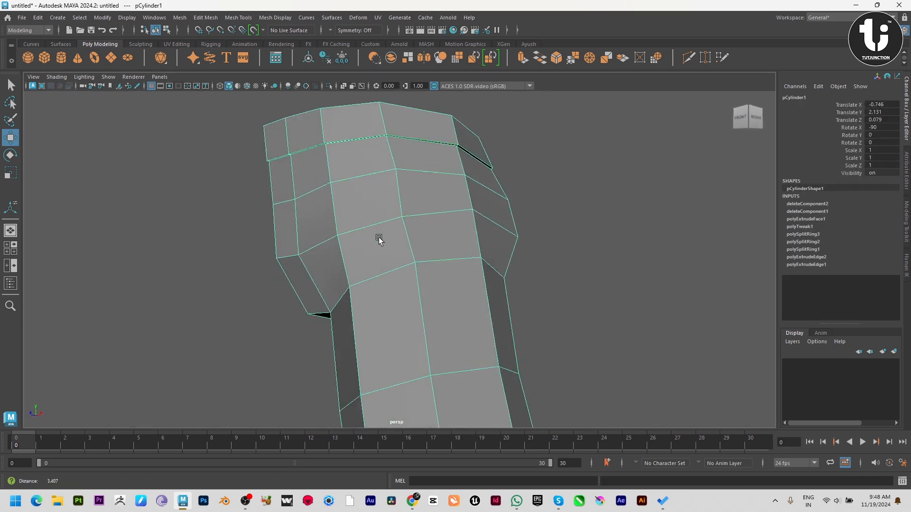
{"action": "scroll", "coordinate": [375, 232], "scroll_direction": "up", "scroll_amount": 4}
{"action": "middle_click_drag", "start_coordinate": [324, 156], "coordinate": [324, 311], "text": "alt"}
{"action": "scroll", "coordinate": [324, 311], "scroll_direction": "up", "scroll_amount": 5}
{"action": "middle_click_drag", "start_coordinate": [233, 264], "coordinate": [269, 307], "text": "alt"}
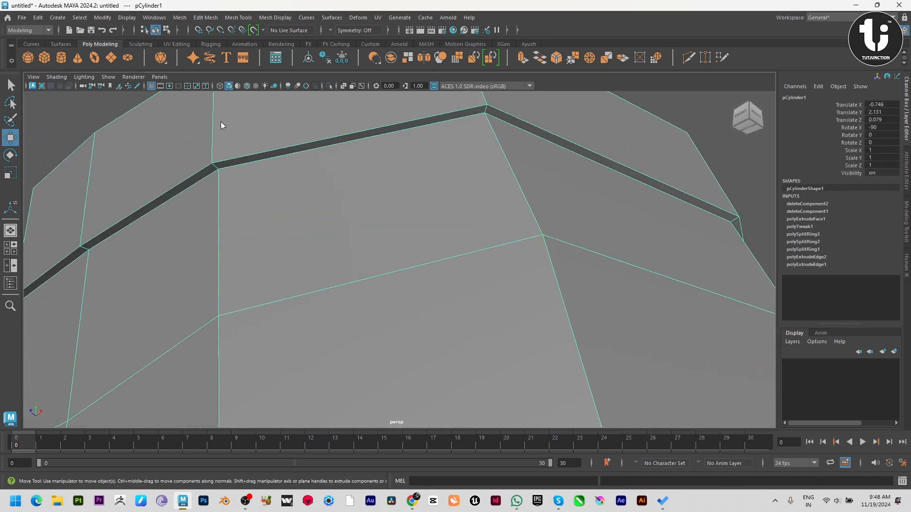
{"action": "right_click_drag", "start_coordinate": [220, 121], "coordinate": [163, 142], "text": "shift"}
{"action": "scroll", "coordinate": [164, 142], "scroll_direction": "up", "scroll_amount": 4}
{"action": "middle_click_drag", "start_coordinate": [198, 181], "coordinate": [228, 241], "text": "alt"}
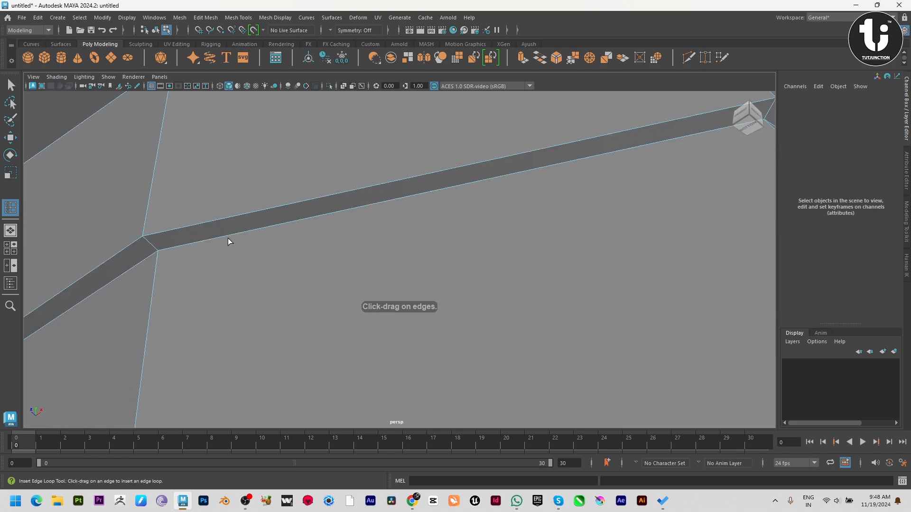
{"action": "left_click_drag", "start_coordinate": [148, 241], "coordinate": [153, 250]}
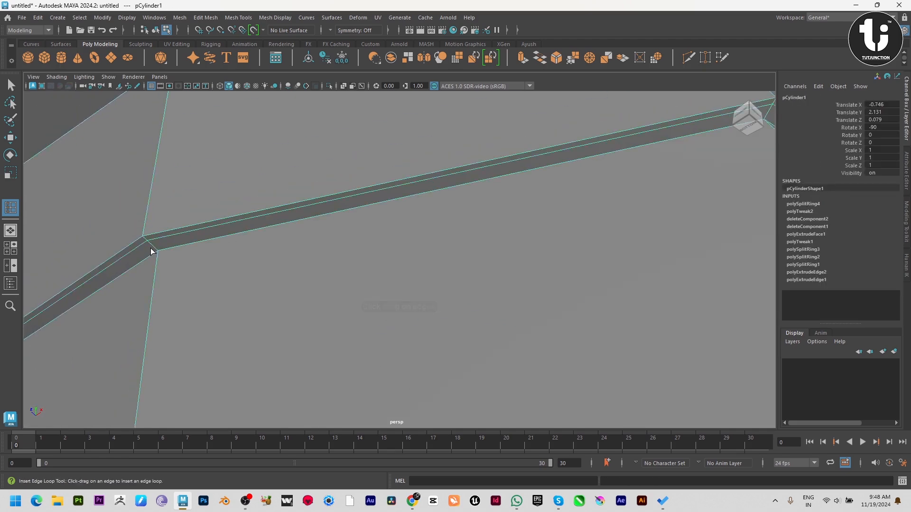
- Insert a second supporting edge loop along the narrow ledge under the waistband
{"action": "scroll", "coordinate": [153, 250], "scroll_direction": "down", "scroll_amount": 2}
{"action": "left_click_drag", "start_coordinate": [228, 253], "coordinate": [234, 254]}
{"action": "scroll", "coordinate": [234, 254], "scroll_direction": "down", "scroll_amount": 5}
{"action": "key", "text": "w"}
{"action": "left_click_drag", "start_coordinate": [266, 284], "coordinate": [301, 315], "text": "alt"}
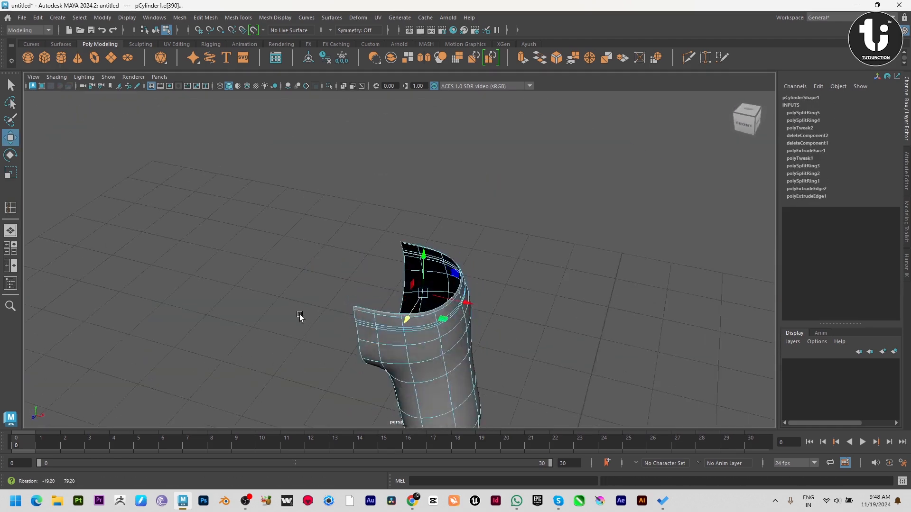
{"action": "left_click", "coordinate": [514, 201]}
- Insert supporting edge loops around the waistband's top edge, including one along the narrow rim face
{"action": "left_click_drag", "start_coordinate": [505, 283], "coordinate": [490, 247], "text": "alt"}
{"action": "scroll", "coordinate": [491, 265], "scroll_direction": "up", "scroll_amount": 4}
{"action": "left_click_drag", "start_coordinate": [494, 358], "coordinate": [540, 297], "text": "alt"}
{"action": "left_click", "coordinate": [424, 374]}
{"action": "scroll", "coordinate": [539, 295], "scroll_direction": "up", "scroll_amount": 4}
{"action": "right_click_drag", "start_coordinate": [585, 142], "coordinate": [532, 155], "text": "shift"}
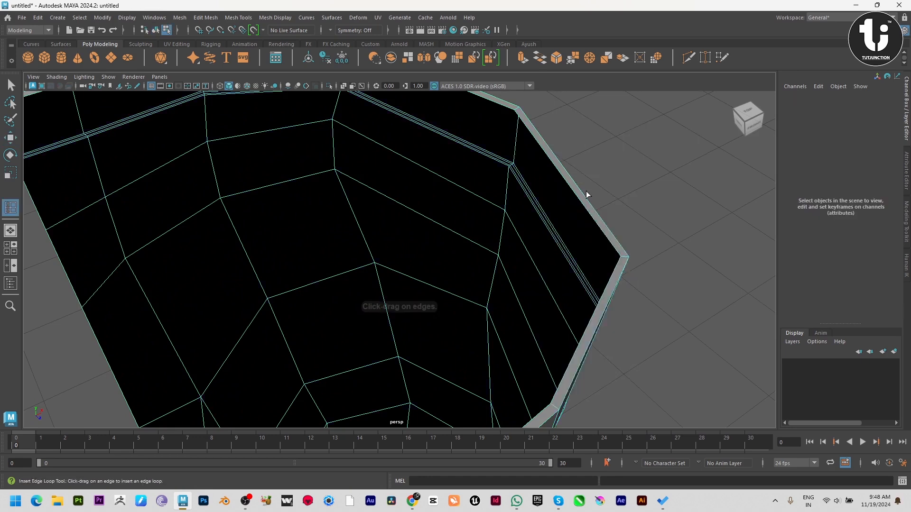
{"action": "left_click", "coordinate": [586, 192]}
{"action": "scroll", "coordinate": [604, 231], "scroll_direction": "down", "scroll_amount": 6}
{"action": "middle_click_drag", "start_coordinate": [618, 231], "coordinate": [543, 321], "text": "alt"}
{"action": "middle_click_drag", "start_coordinate": [478, 113], "coordinate": [513, 211], "text": "alt"}
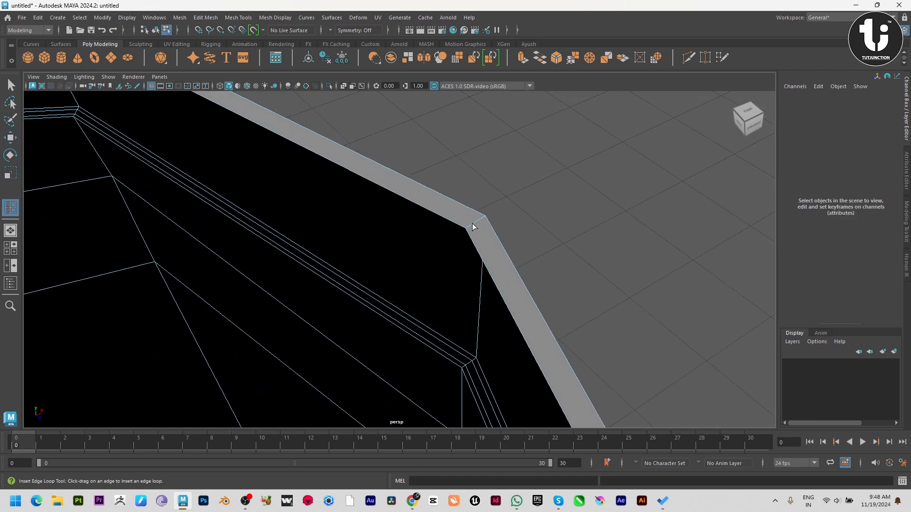
{"action": "left_click_drag", "start_coordinate": [472, 224], "coordinate": [480, 219]}
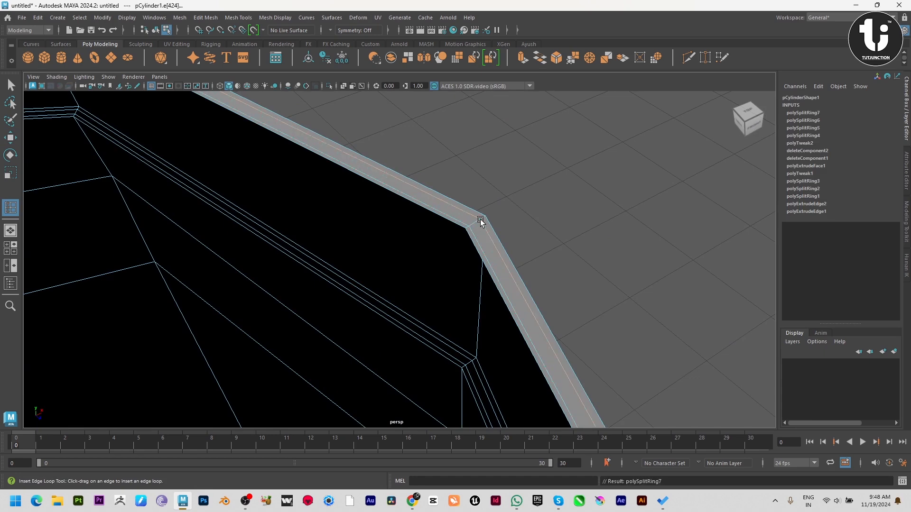
- Turn on the smoothed preview and select the whole leg in object mode
{"action": "key", "text": "w"}
{"action": "key", "text": "3"}
{"action": "key", "text": "F8"}
{"action": "left_click", "coordinate": [636, 271]}
- Duplicate the leg as a mirrored copy with Scale X -1 and move it along X to meet the original at the centre seam
{"action": "left_click_drag", "start_coordinate": [641, 272], "coordinate": [303, 283], "text": "alt"}
{"action": "left_click_drag", "start_coordinate": [574, 301], "coordinate": [465, 231], "text": "alt"}
{"action": "scroll", "coordinate": [220, 196], "scroll_direction": "down", "scroll_amount": 4}
{"action": "left_click_drag", "start_coordinate": [220, 196], "coordinate": [334, 190], "text": "alt"}
{"action": "left_click_drag", "start_coordinate": [331, 189], "coordinate": [403, 290]}
{"action": "middle_click_drag", "start_coordinate": [462, 296], "coordinate": [464, 226], "text": "alt"}
{"action": "left_click_drag", "start_coordinate": [464, 226], "coordinate": [419, 241], "text": "alt"}
{"action": "key", "text": "ctrl+shift+d"}
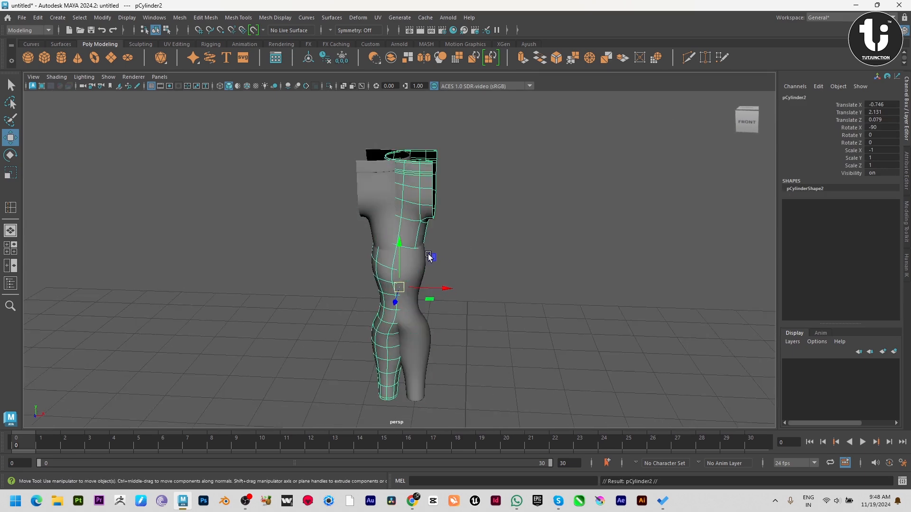
{"action": "left_click_drag", "start_coordinate": [444, 288], "coordinate": [380, 288]}
{"action": "left_click", "coordinate": [511, 308]}
{"action": "left_click_drag", "start_coordinate": [512, 308], "coordinate": [204, 386], "text": "alt"}
- Assign a new Blinn material to both trouser halves and display its material attributes
{"action": "key", "text": "space"}
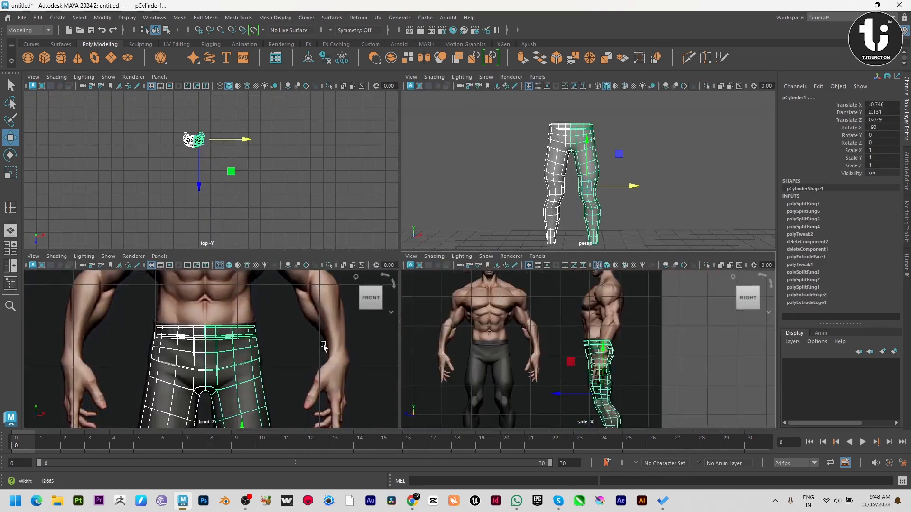
{"action": "scroll", "coordinate": [524, 289], "scroll_direction": "up", "scroll_amount": 6}
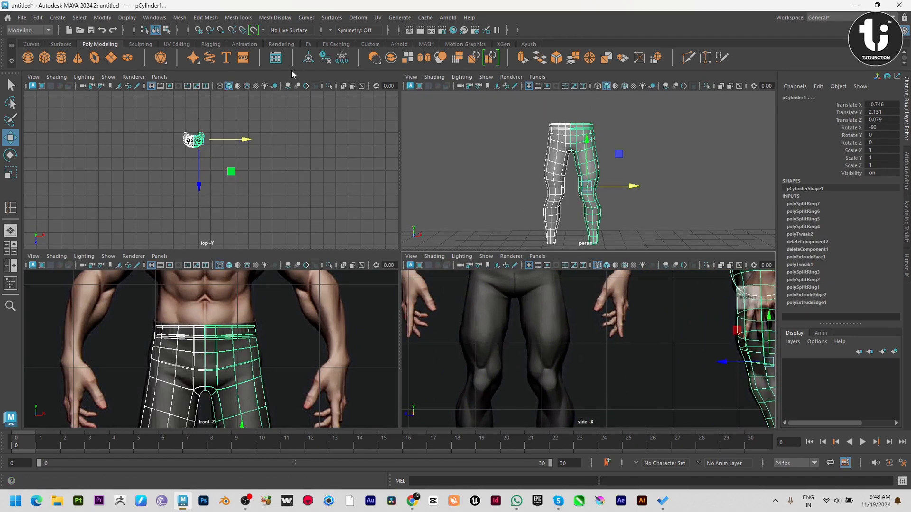
{"action": "left_click", "coordinate": [282, 44]}
{"action": "left_click", "coordinate": [200, 58]}
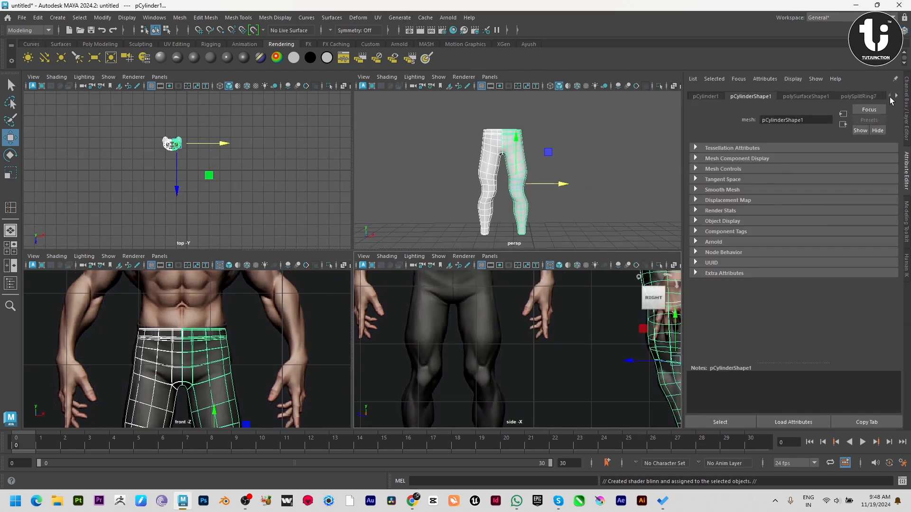
{"action": "left_click", "coordinate": [896, 96]}
{"action": "left_click", "coordinate": [849, 262]}
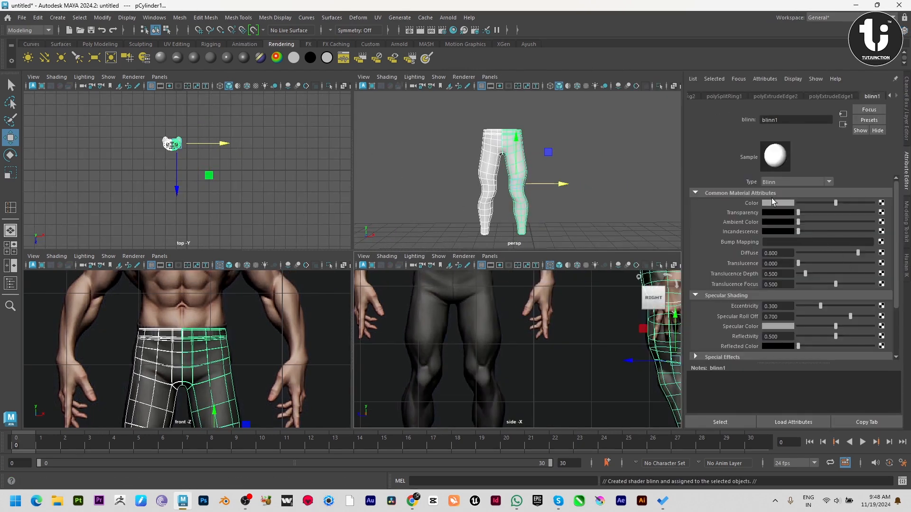
- Set the Blinn material's color to the dark grey sampled from the trousers in the reference image
{"action": "left_click", "coordinate": [773, 204]}
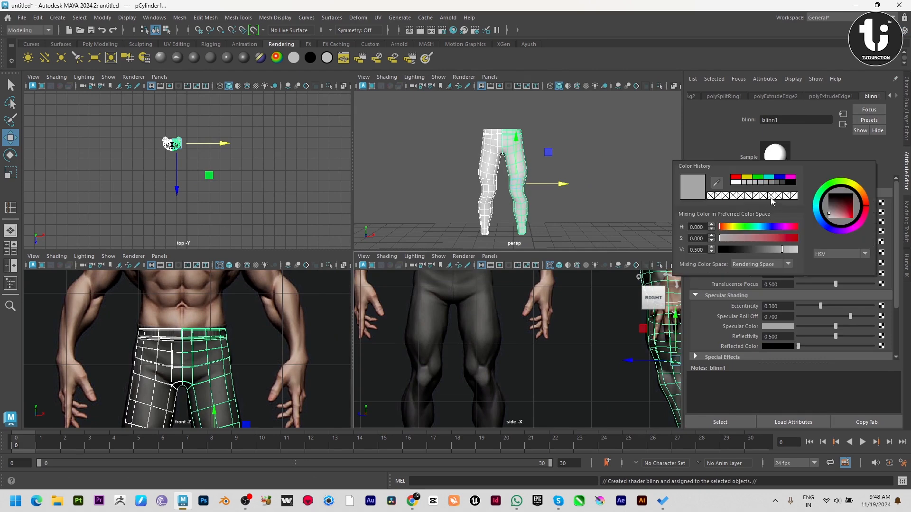
{"action": "left_click", "coordinate": [718, 183]}
{"action": "left_click", "coordinate": [450, 339]}
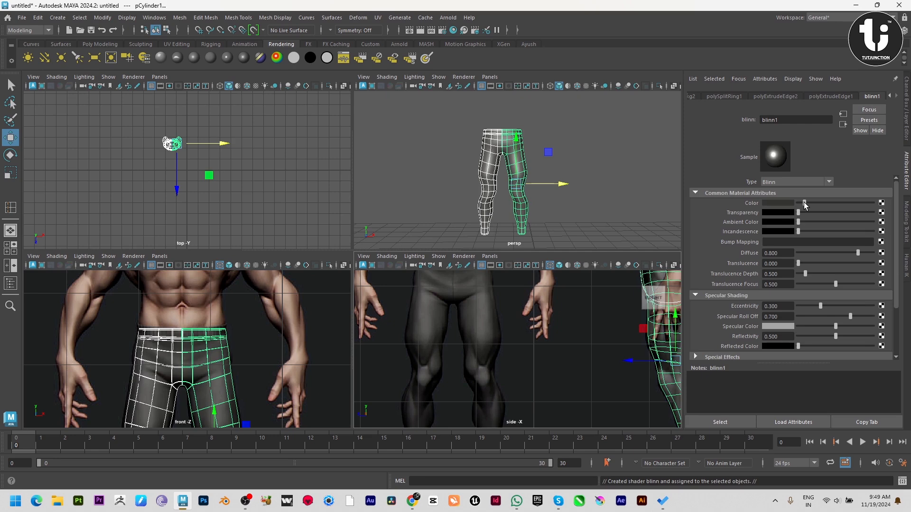
- Darken the Blinn material's specular color and set its reflectivity to 0.167 to reduce the trousers' shine
{"action": "left_click", "coordinate": [596, 198]}
{"action": "key", "text": "space"}
{"action": "left_click_drag", "start_coordinate": [378, 272], "coordinate": [351, 264], "text": "alt"}
{"action": "left_click", "coordinate": [354, 324]}
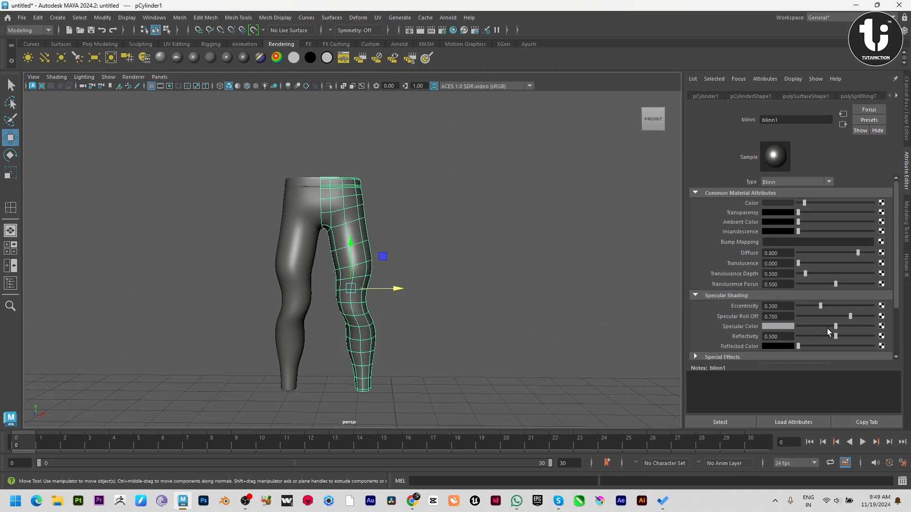
{"action": "left_click", "coordinate": [817, 327]}
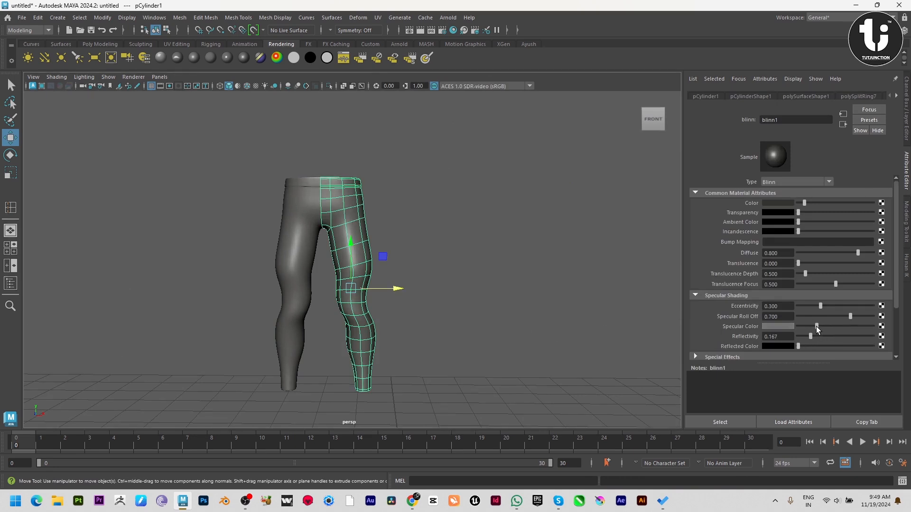